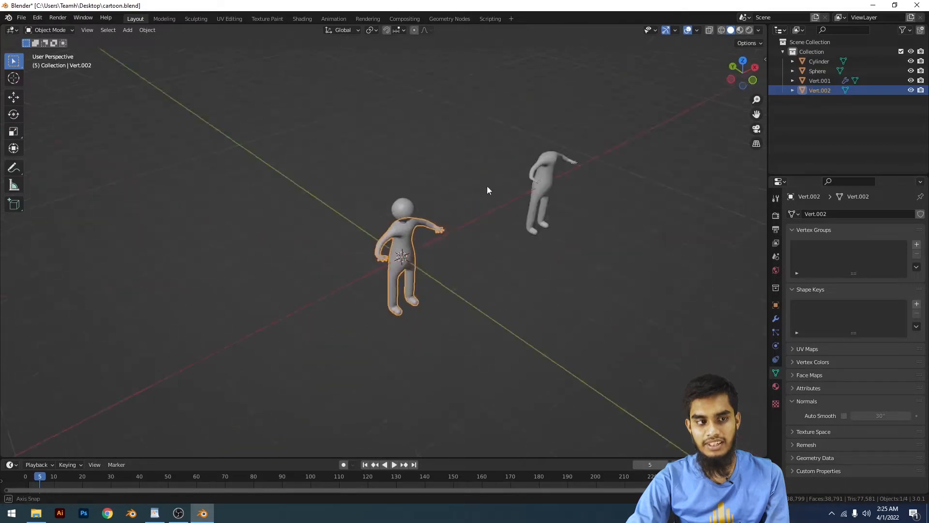
Select the character's body mesh and switch to the UV Editing workspace
middle_click_drag(660, 283, 405, 242)
left_click(405, 240)
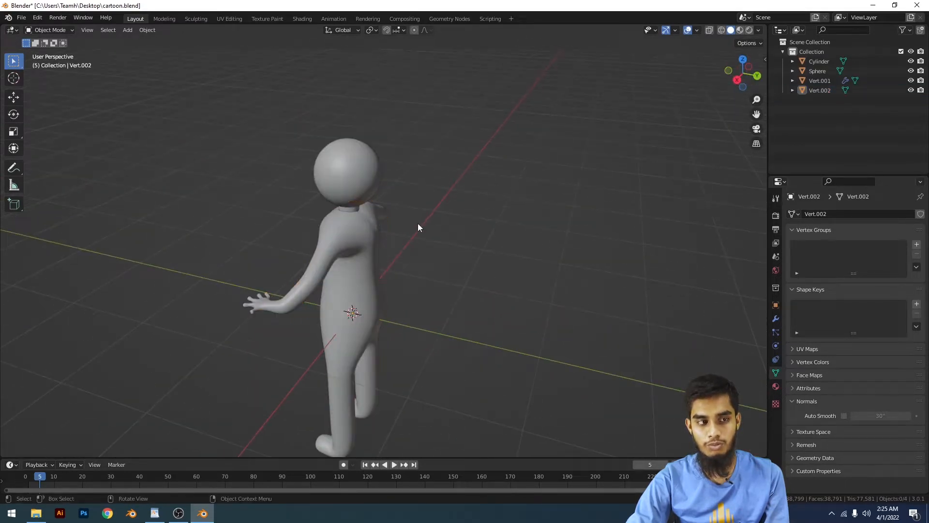
middle_click_drag(369, 272, 403, 266)
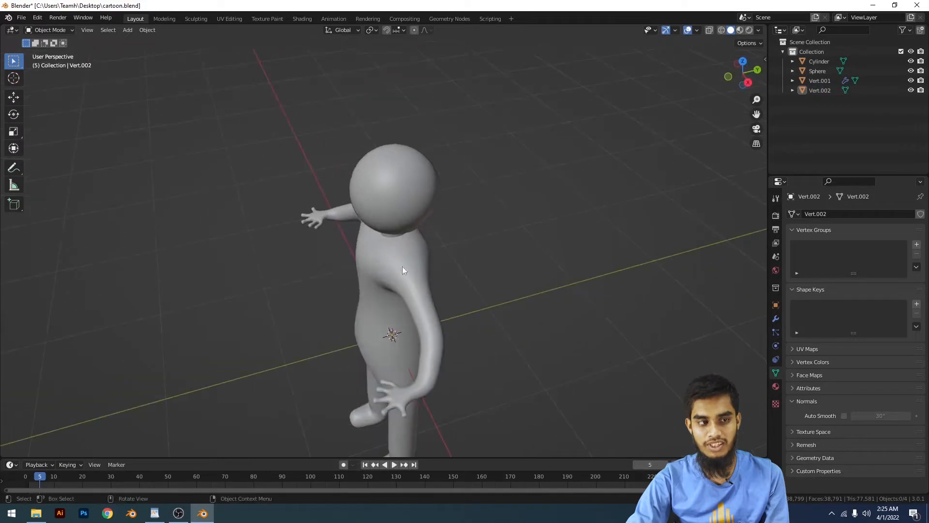
left_click(352, 254)
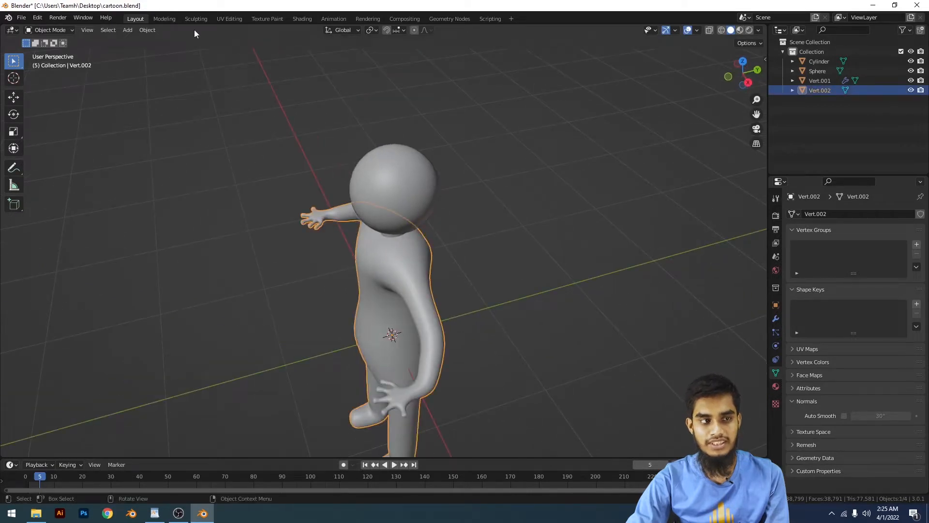
left_click(230, 19)
Select the entire body mesh and bring up the UV mapping options, leaving them unused and returning to Object Mode
middle_click_drag(557, 349, 660, 266)
scroll(677, 285, "up", 4)
key("a")
scroll(691, 297, "down", 6)
left_click(664, 185)
scroll(666, 315, "up", 4)
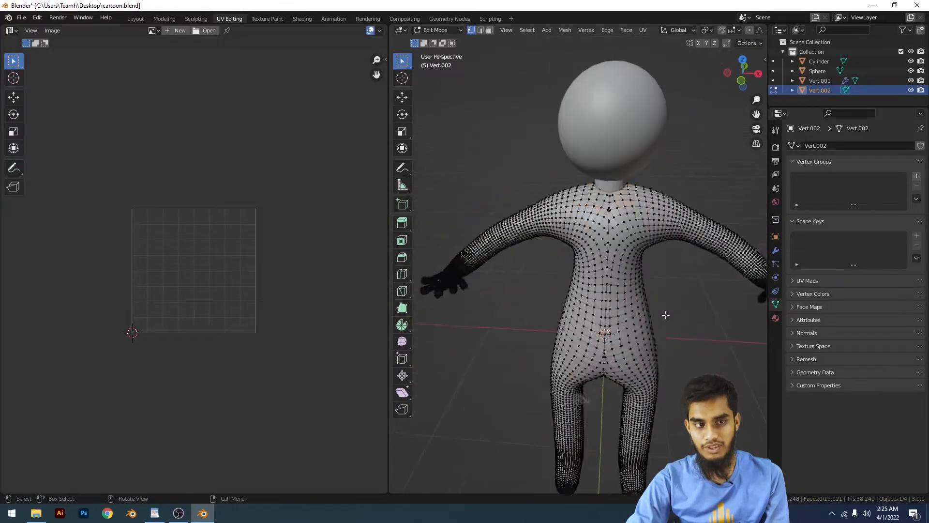
key("a")
scroll(636, 222, "down", 3)
scroll(629, 212, "up", 2)
key("u")
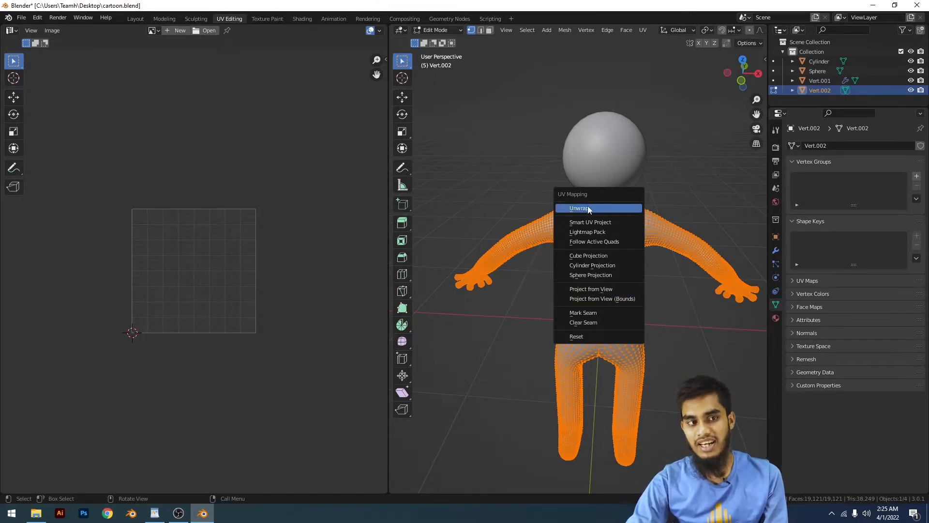
key("Tab")
Add a new material to the character's body
scroll(649, 273, "up", 4)
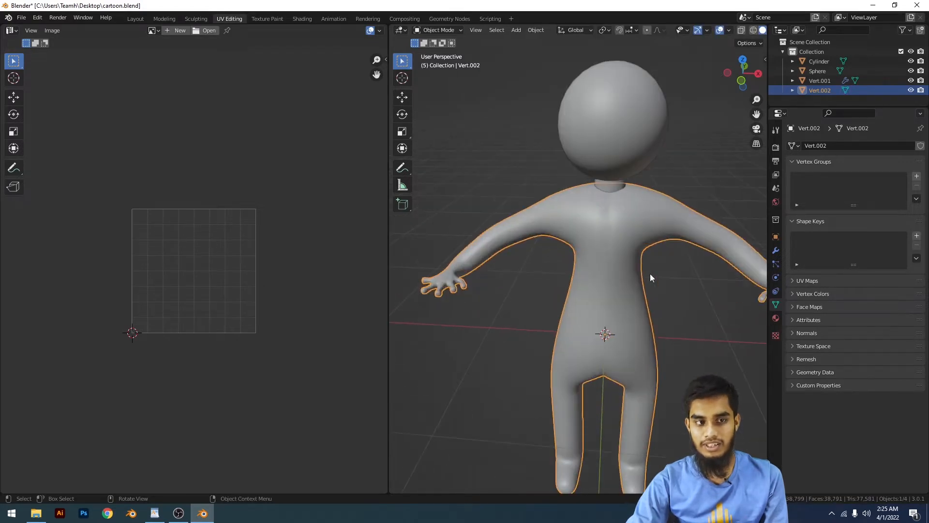
scroll(649, 274, "down", 2)
scroll(125, 197, "up", 3)
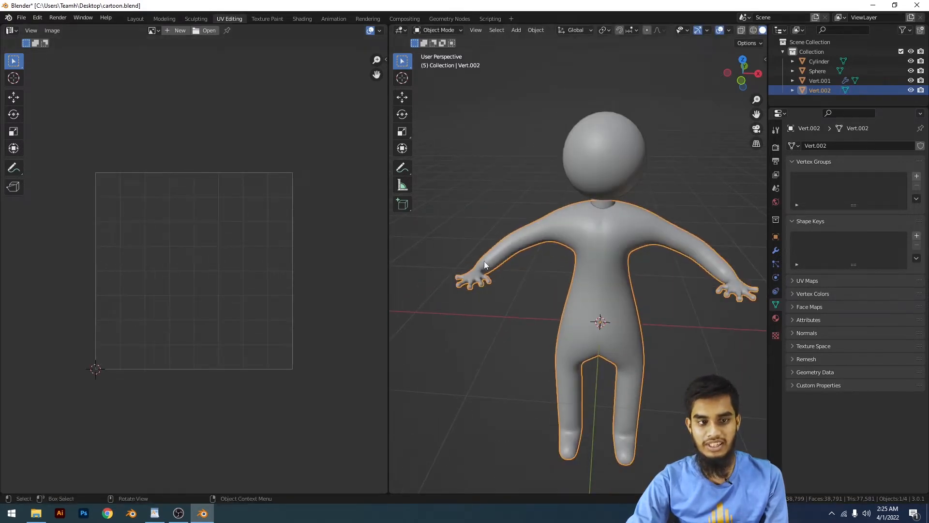
left_click(776, 318)
left_click(849, 187)
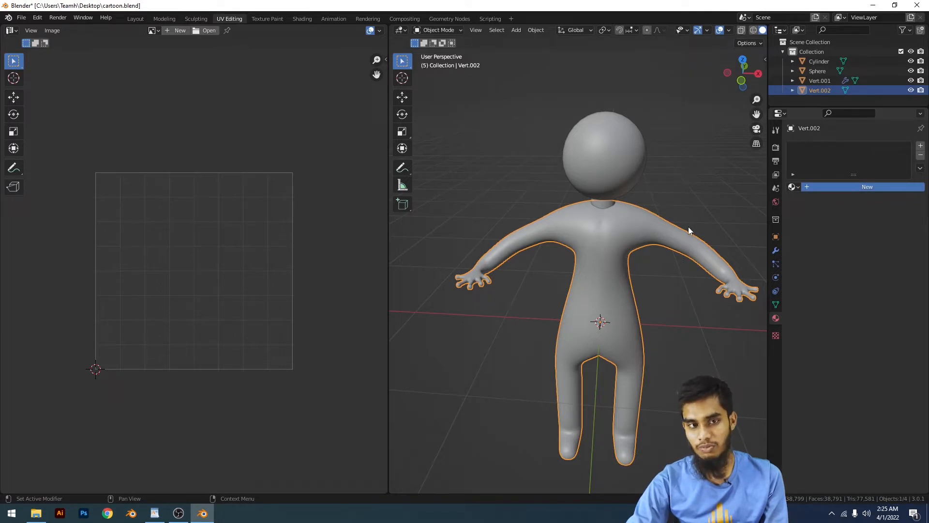
Unwrap the entire body mesh in Edit Mode without any seams
scroll(571, 242, "down", 5)
scroll(724, 274, "up", 4)
key("Tab")
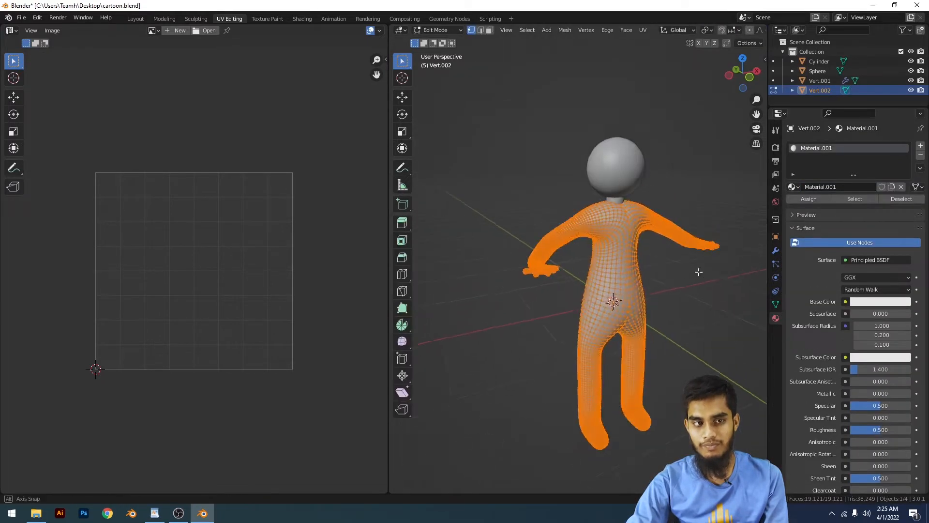
middle_click_drag(699, 269, 652, 231)
key("u")
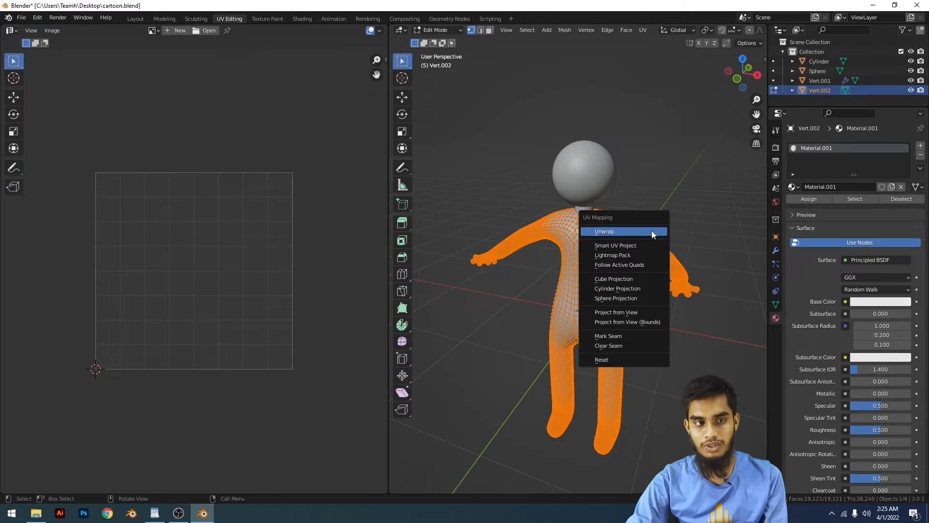
left_click(624, 233)
scroll(120, 315, "down", 3)
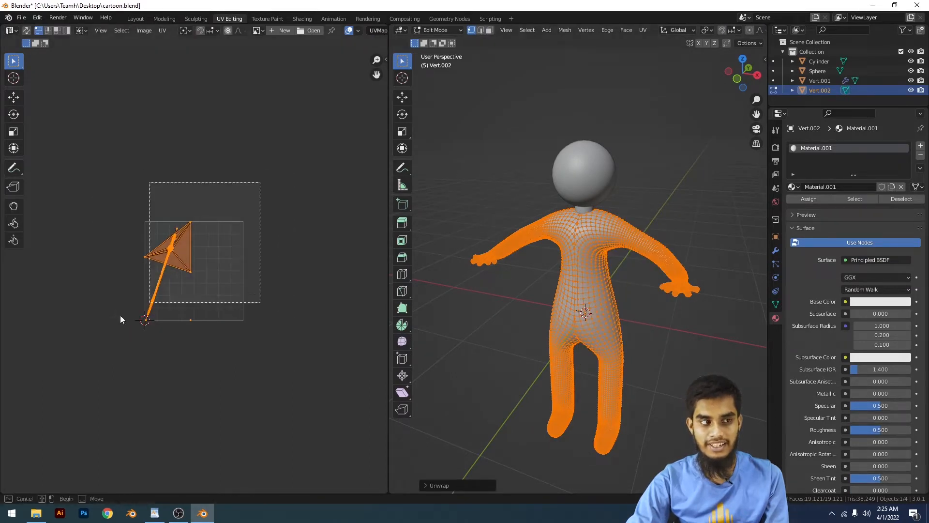
Examine the seamless unwrap of the body in the UV editor and return to Object Mode
left_click(273, 277)
scroll(194, 266, "up", 5)
scroll(191, 241, "up", 3)
scroll(208, 248, "down", 1)
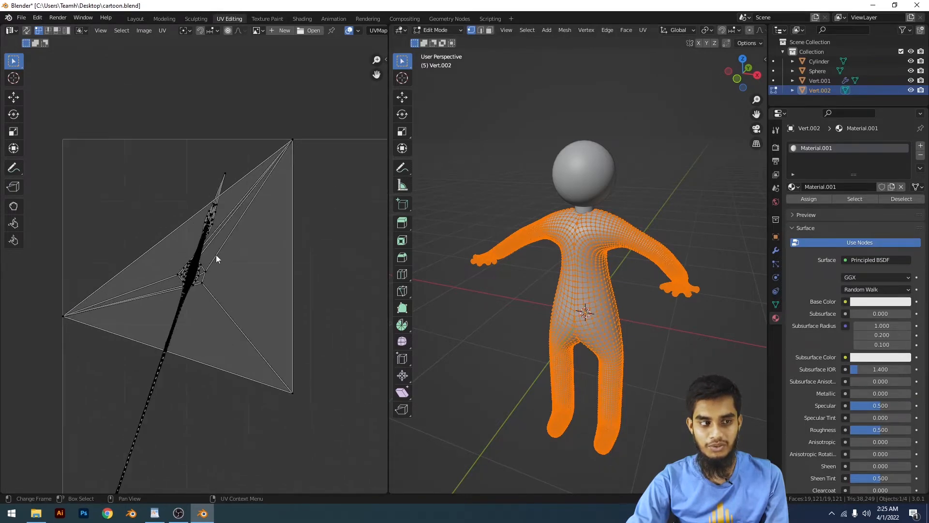
scroll(228, 266, "up", 4)
scroll(239, 275, "down", 3)
middle_click_drag(598, 326, 626, 314)
scroll(248, 277, "down", 7)
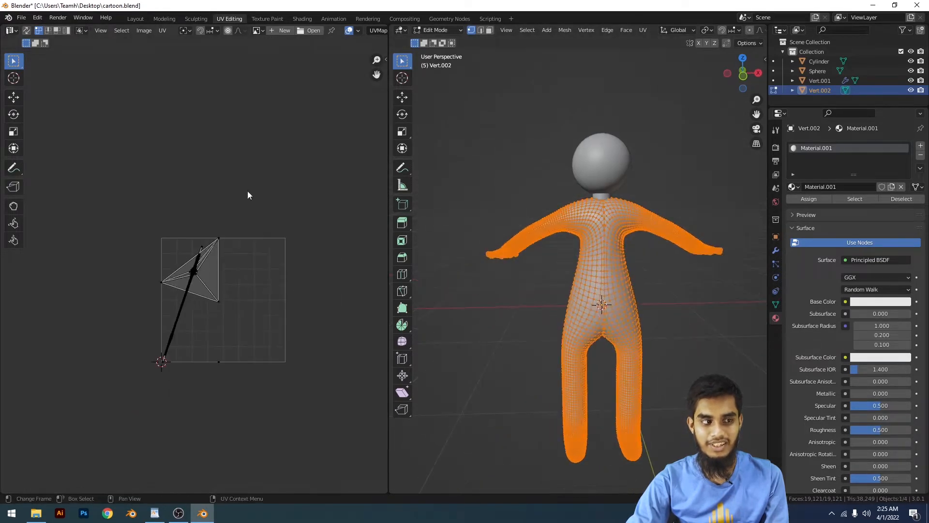
left_click_drag(248, 193, 75, 429)
left_click(257, 325)
scroll(256, 328, "up", 5)
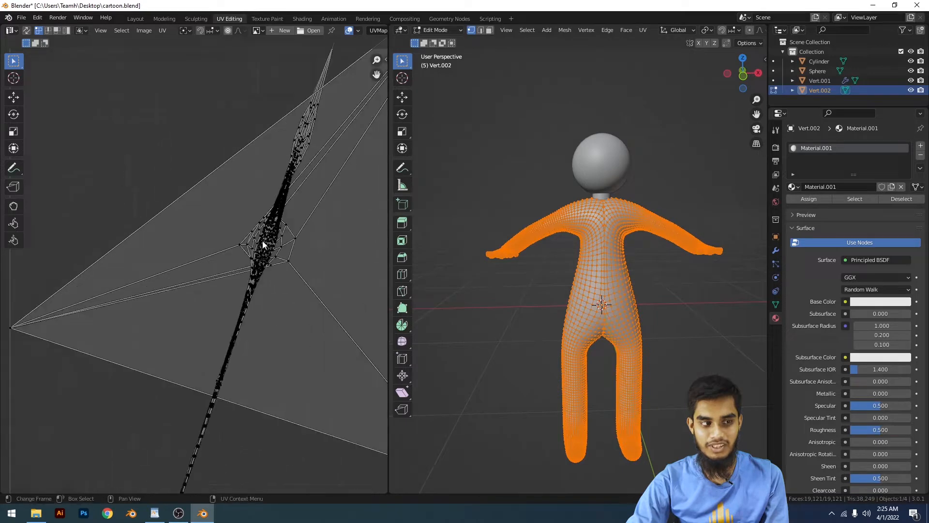
scroll(276, 262, "down", 4)
key("Tab")
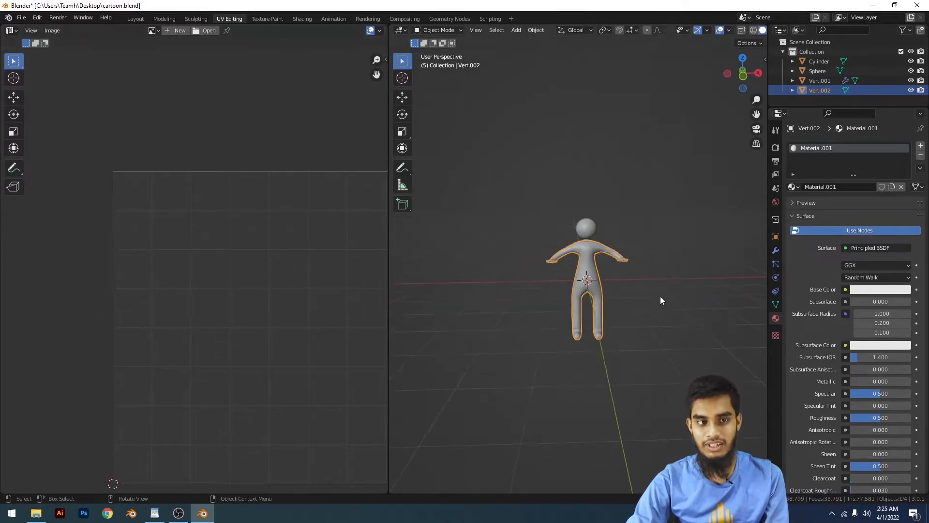
scroll(629, 290, "up", 8)
scroll(649, 290, "down", 7)
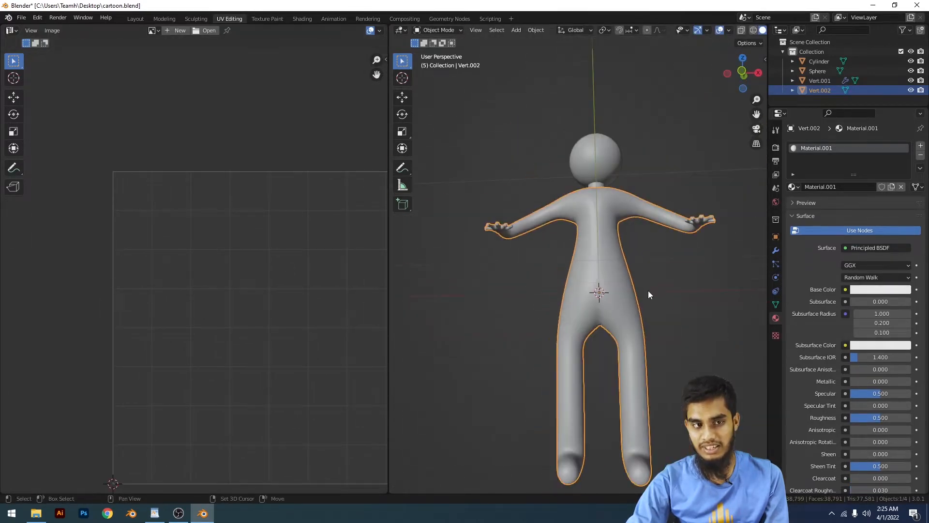
mouse_move(649, 290)
middle_mouse_down()
mouse_move(649, 259)
mouse_move(643, 303)
mouse_move(650, 295)
middle_mouse_up()
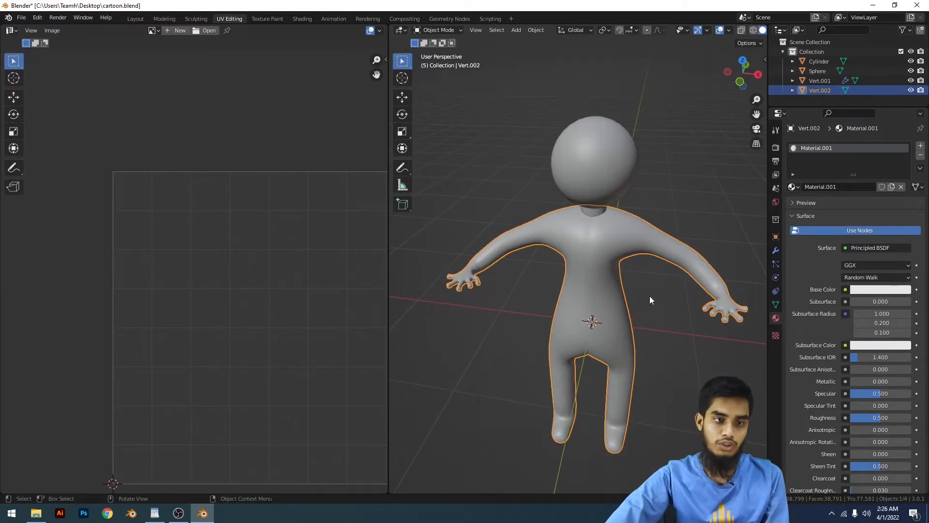
scroll(673, 223, "up", 6)
scroll(682, 216, "down", 8)
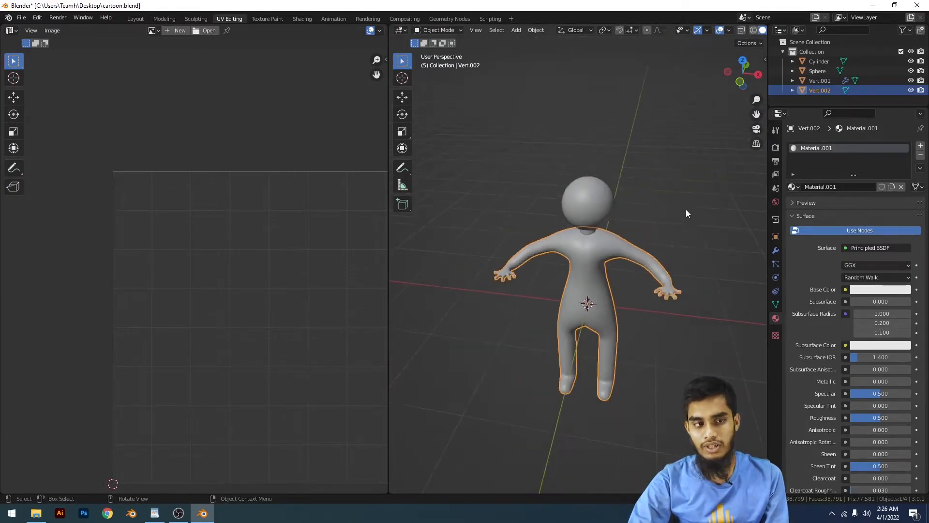
middle_click_drag(686, 209, 691, 239)
scroll(683, 243, "up", 3)
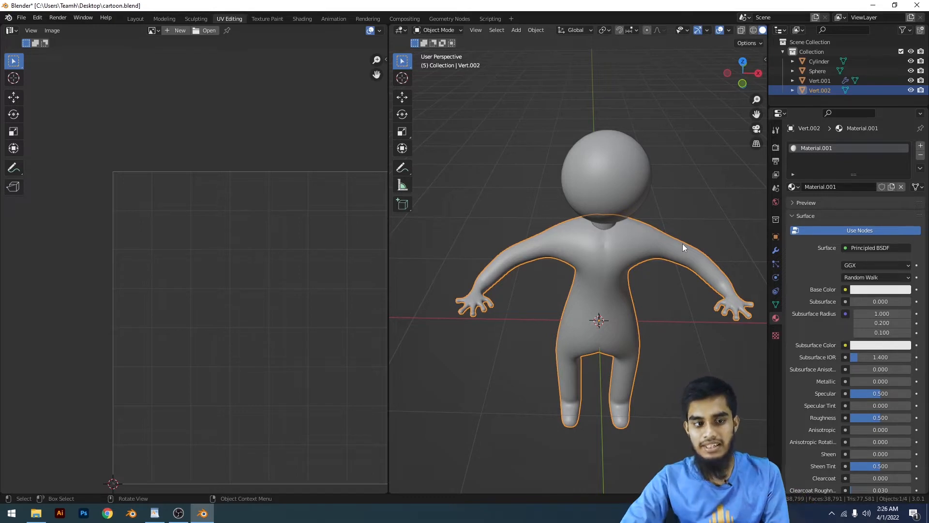
scroll(673, 212, "down", 5)
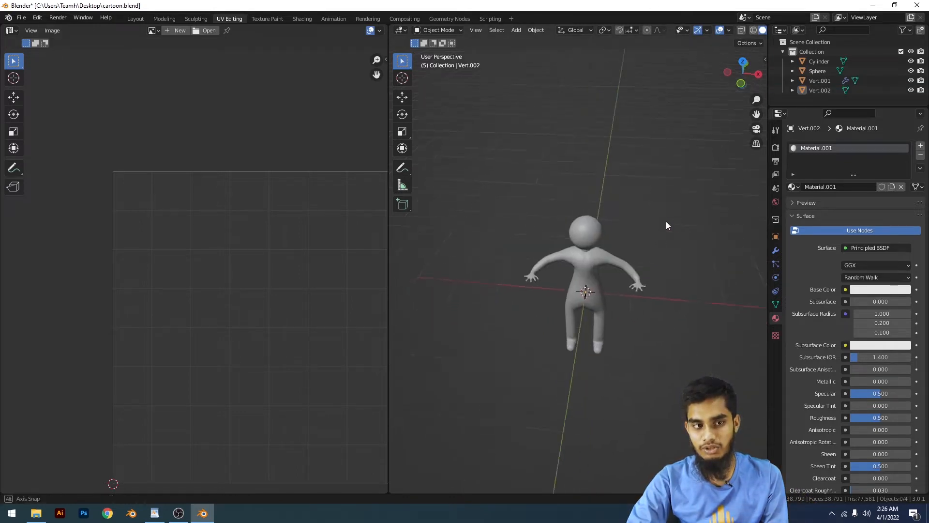
middle_click_drag(666, 222, 608, 299)
scroll(612, 299, "up", 2)
scroll(646, 309, "down", 5)
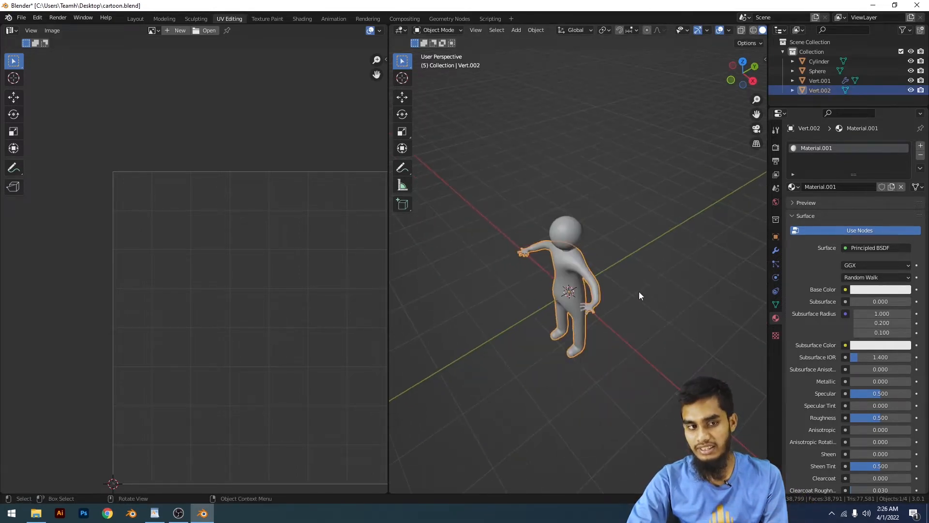
scroll(636, 347, "up", 4)
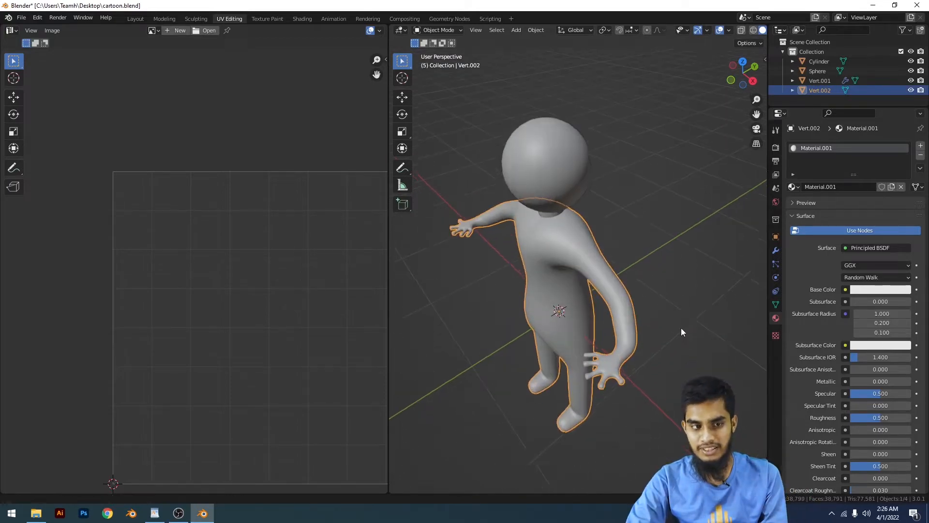
scroll(681, 327, "up", 3)
scroll(692, 273, "up", 1)
scroll(710, 286, "down", 4)
middle_click_drag(710, 286, 666, 224, "shift")
scroll(664, 262, "up", 4)
In Edit Mode, clear the selection and select the edge loop running along the body's sides, arms and legs
key("Tab")
key("alt+a")
scroll(629, 256, "down", 4)
scroll(615, 251, "up", 4)
scroll(623, 247, "down", 6)
scroll(563, 231, "up", 5)
scroll(568, 220, "down", 5)
scroll(664, 263, "up", 2)
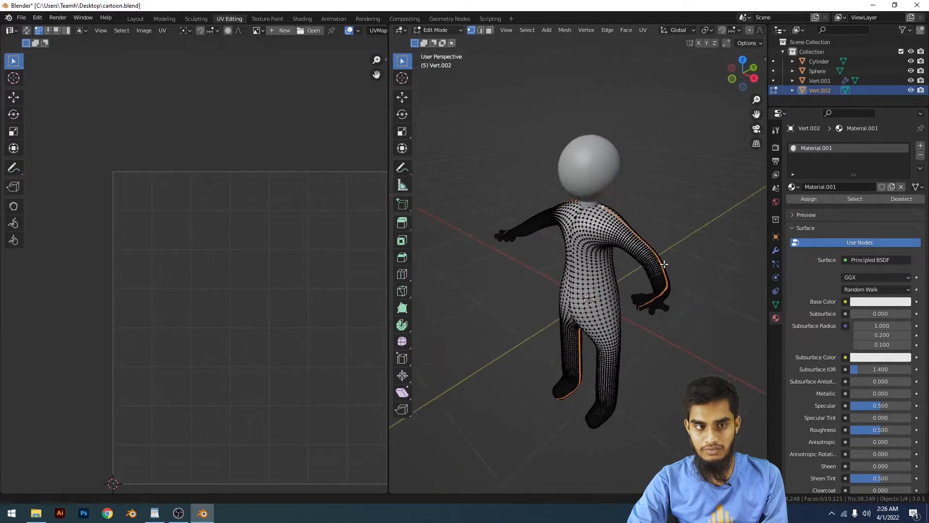
scroll(664, 264, "up", 1)
middle_click_drag(664, 264, 596, 232)
scroll(629, 261, "down", 4)
scroll(595, 232, "up", 4)
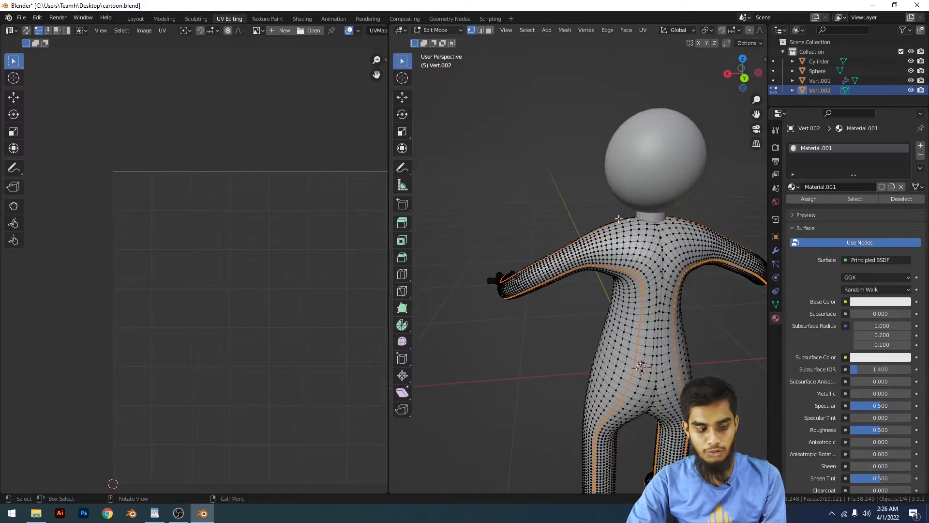
Switch to edge selection mode and mark the selected edge loop along the body as a seam
key("u")
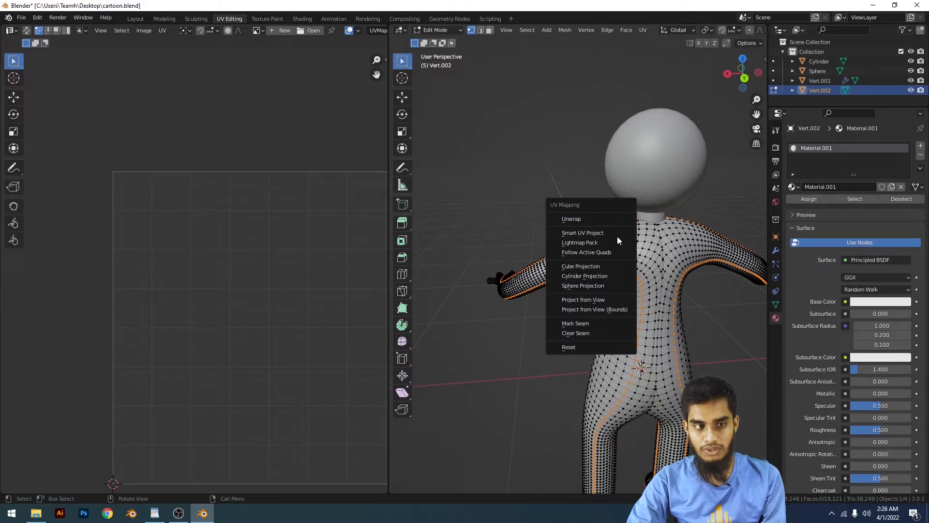
left_click(585, 328)
left_click(480, 30)
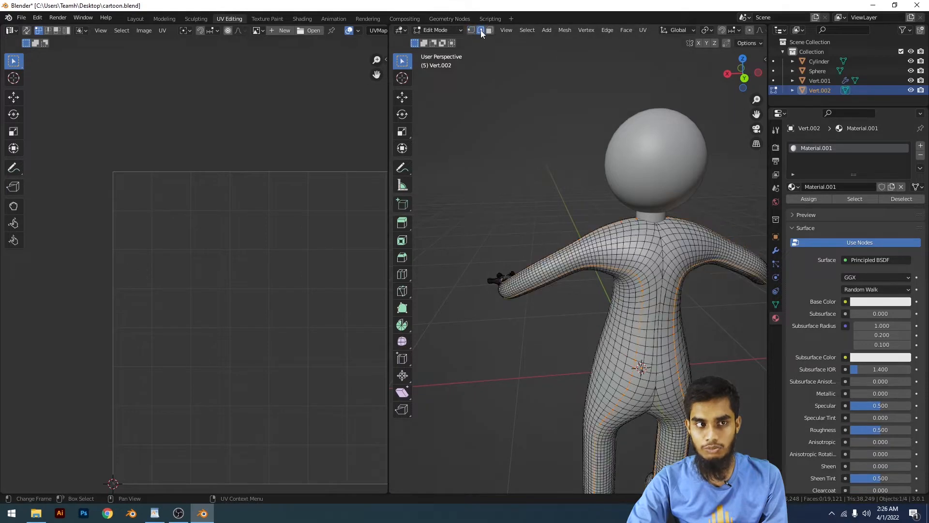
scroll(581, 285, "down", 3)
middle_click_drag(655, 291, 640, 188)
scroll(626, 259, "up", 2)
right_click(640, 188)
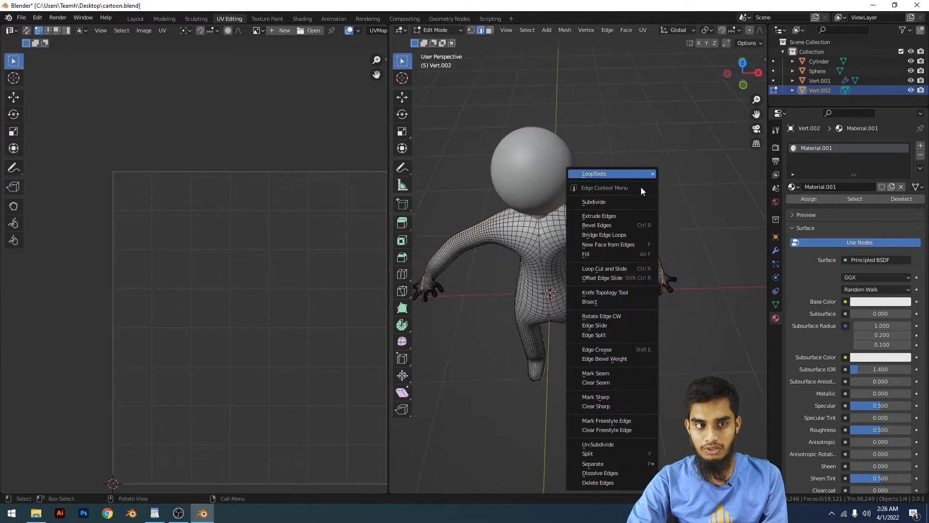
left_click(602, 376)
middle_click_drag(600, 375, 698, 266)
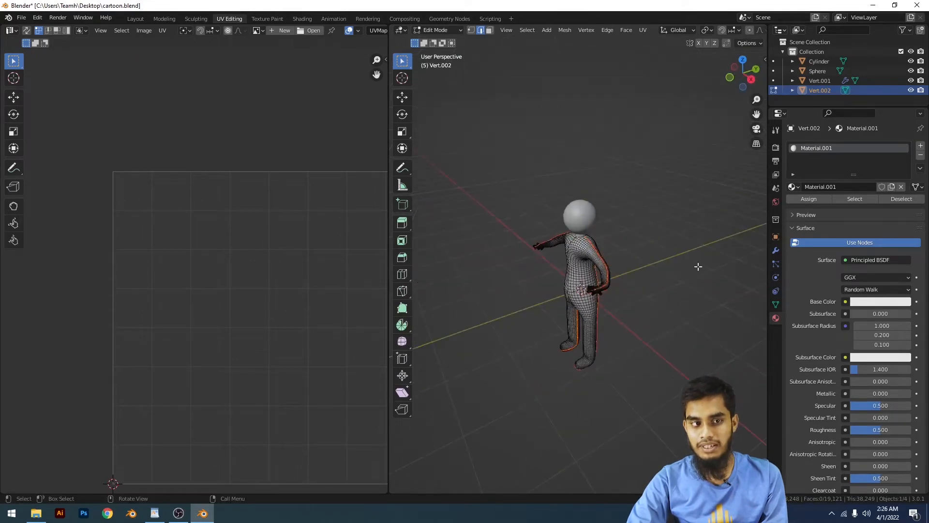
Select the whole body mesh and unwrap it along the marked seam
middle_click_drag(684, 329, 631, 283)
scroll(632, 282, "up", 3)
key("a")
scroll(663, 314, "up", 3)
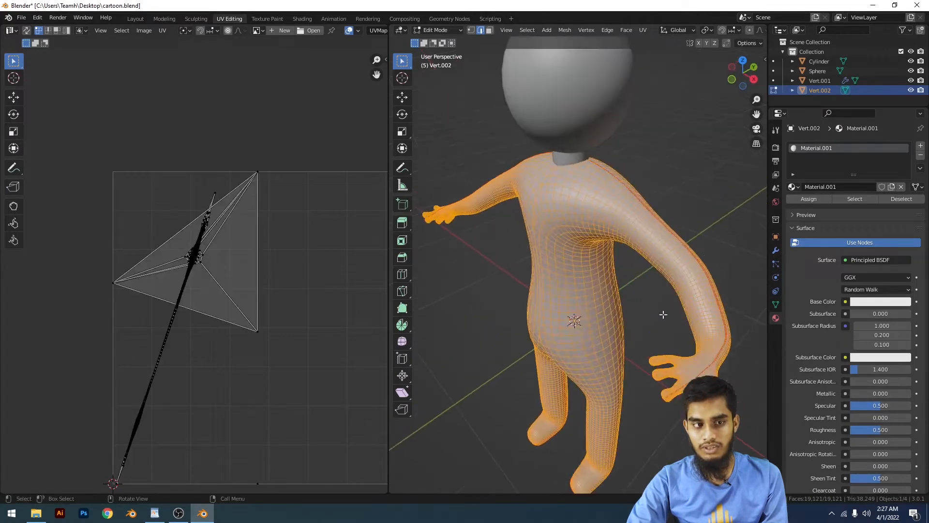
scroll(612, 191, "down", 3)
key("u")
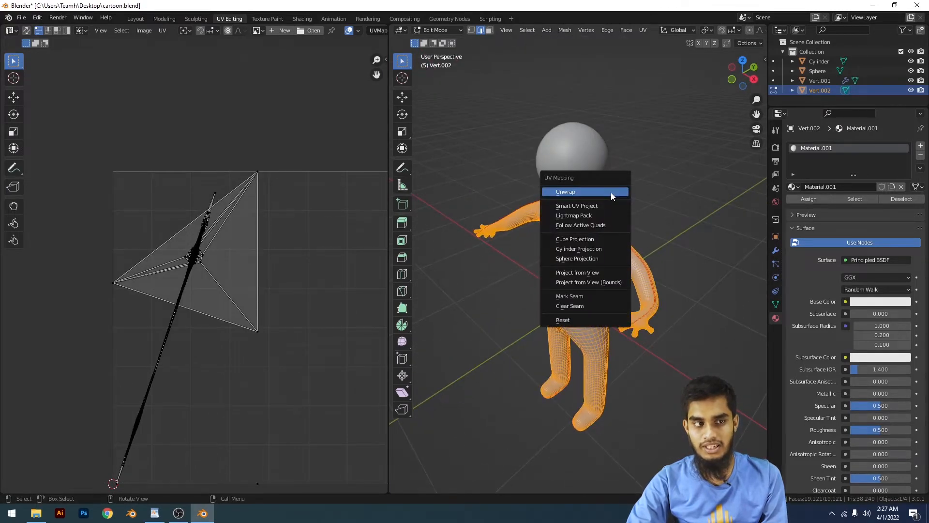
left_click(611, 191)
scroll(226, 241, "down", 4)
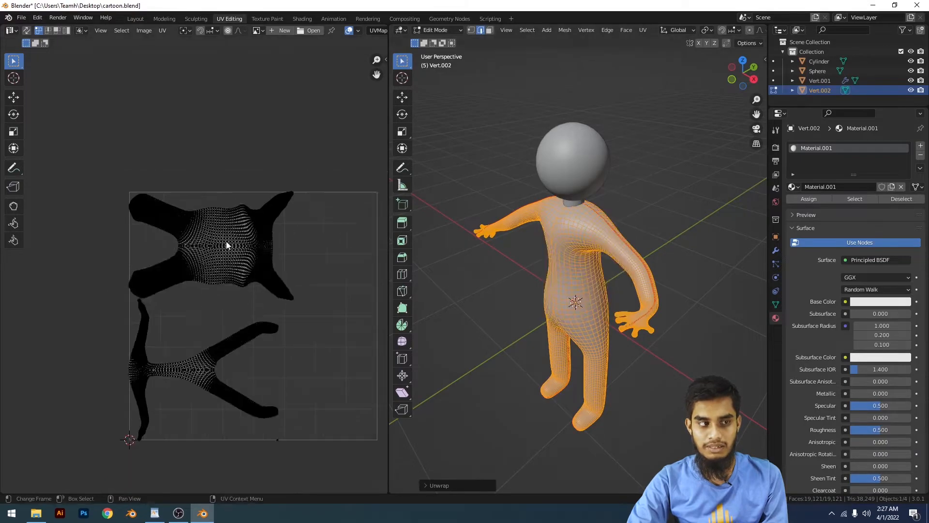
Examine the front and back UV islands of the body in the UV editor
scroll(251, 236, "up", 7)
scroll(279, 235, "down", 2)
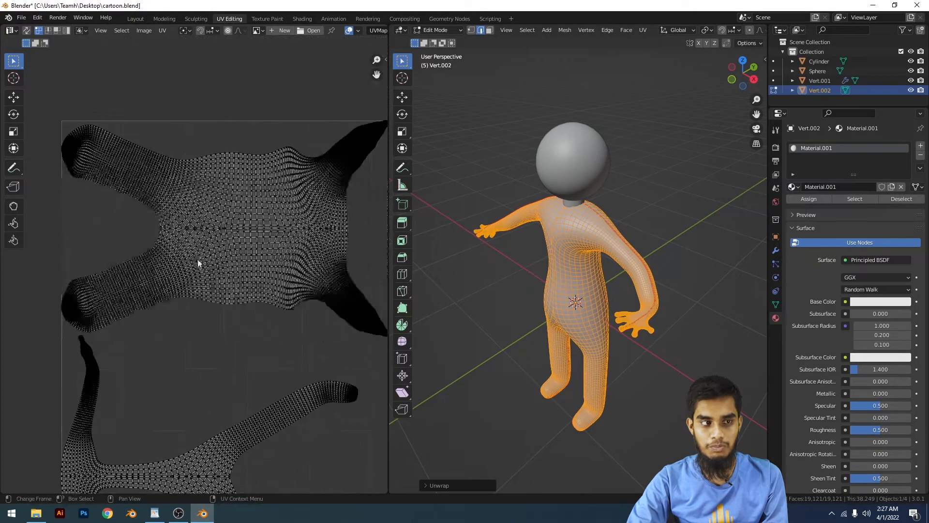
middle_click_drag(268, 225, 306, 246)
scroll(196, 269, "up", 6)
middle_click_drag(195, 269, 334, 119)
middle_click_drag(126, 285, 253, 264)
scroll(253, 264, "up", 2)
scroll(321, 99, "down", 6)
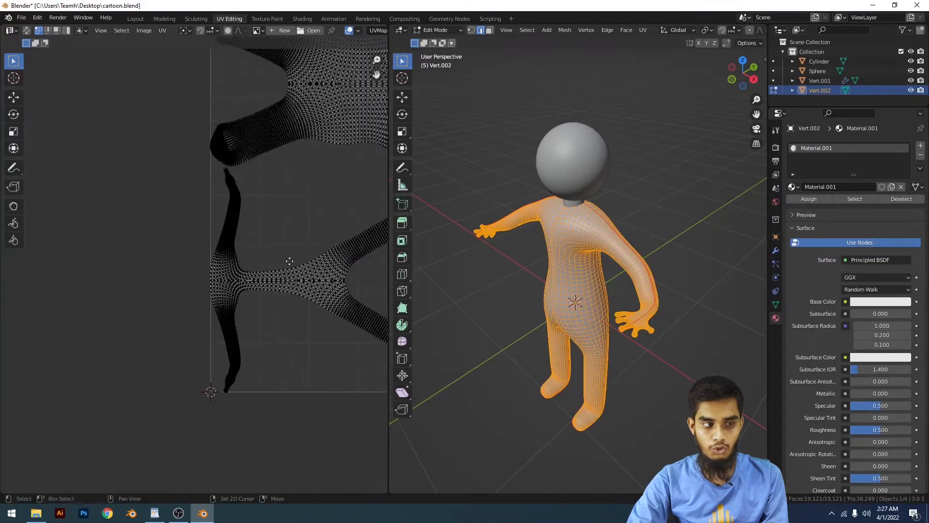
Clear the mesh selection, inspect the seam along the arm and side of the torso, and reselect the whole body
left_click(688, 214)
middle_click_drag(678, 210, 633, 274)
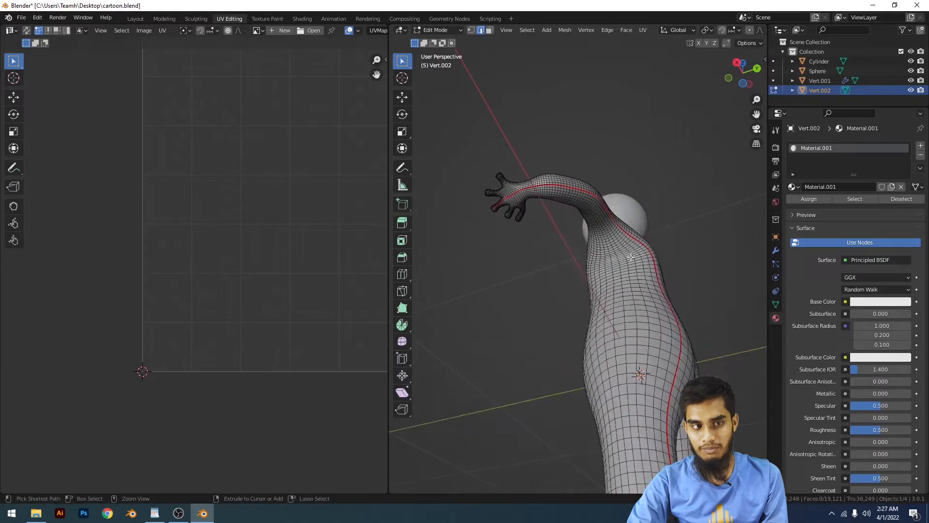
key("a")
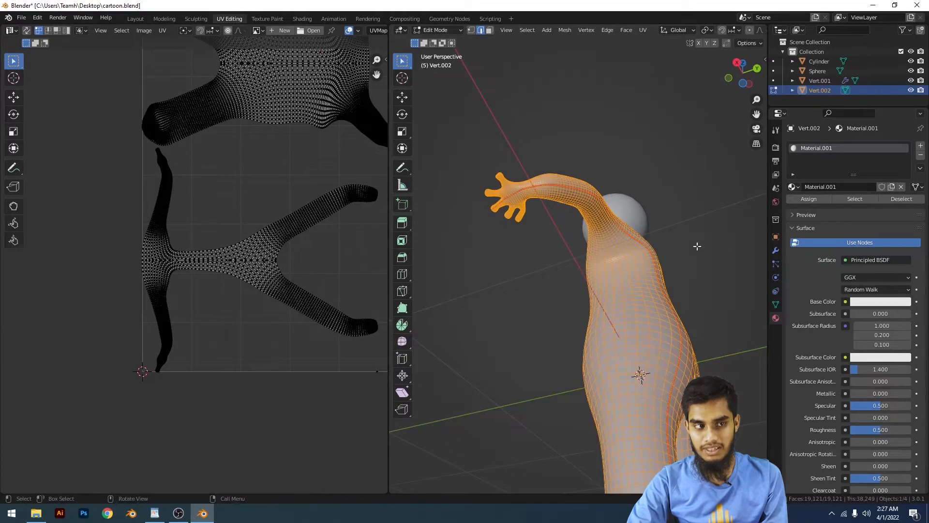
Undo the last unwrap of the body, keeping the whole mesh selected
left_click(678, 244)
key("ctrl+z")
left_click(670, 235)
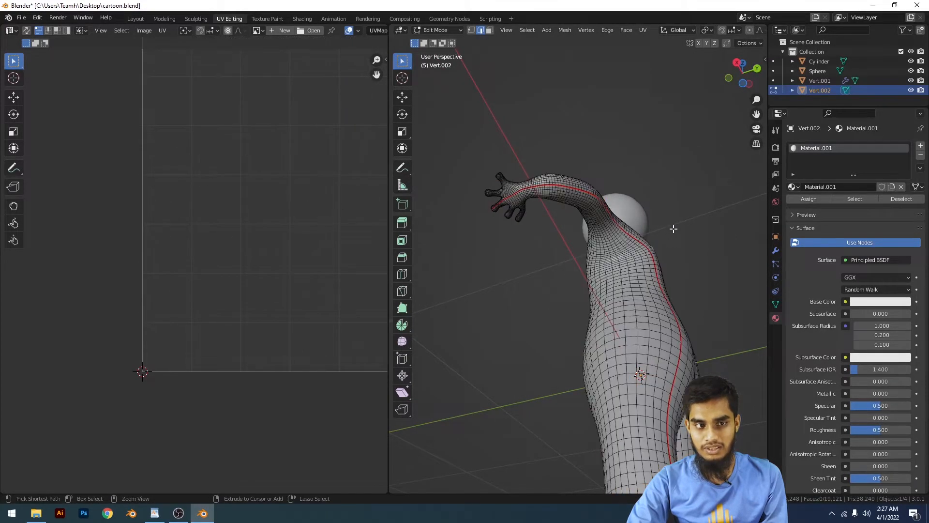
key("ctrl+z")
Clear every seam from the whole body mesh and deselect it
key("ctrl+e")
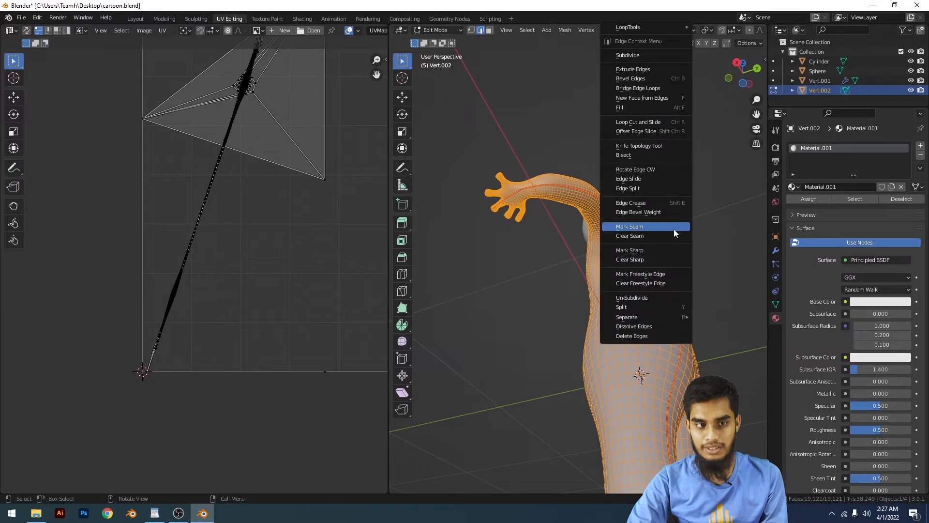
left_click(645, 259)
key("ctrl+e")
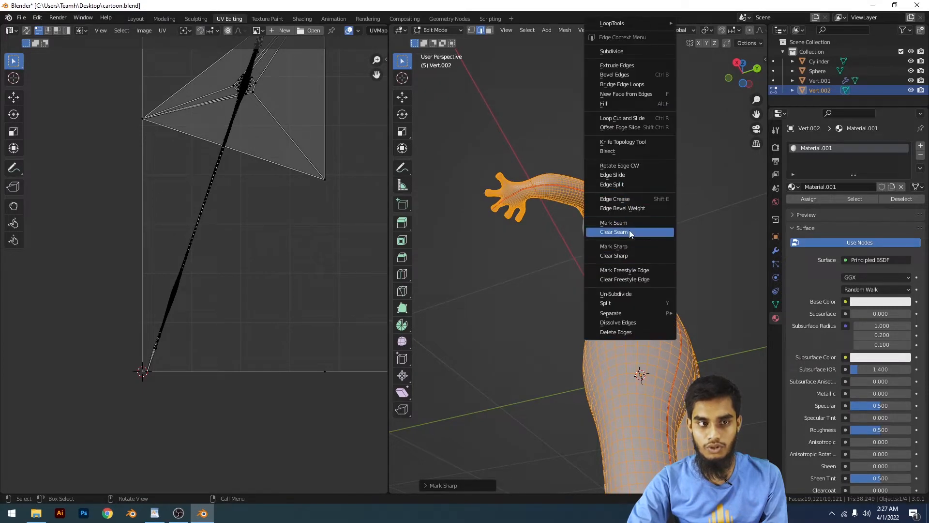
left_click(629, 232)
left_click(666, 221)
Select the edge loop running along the side of the torso and out along the arm
middle_click_drag(666, 220, 602, 252)
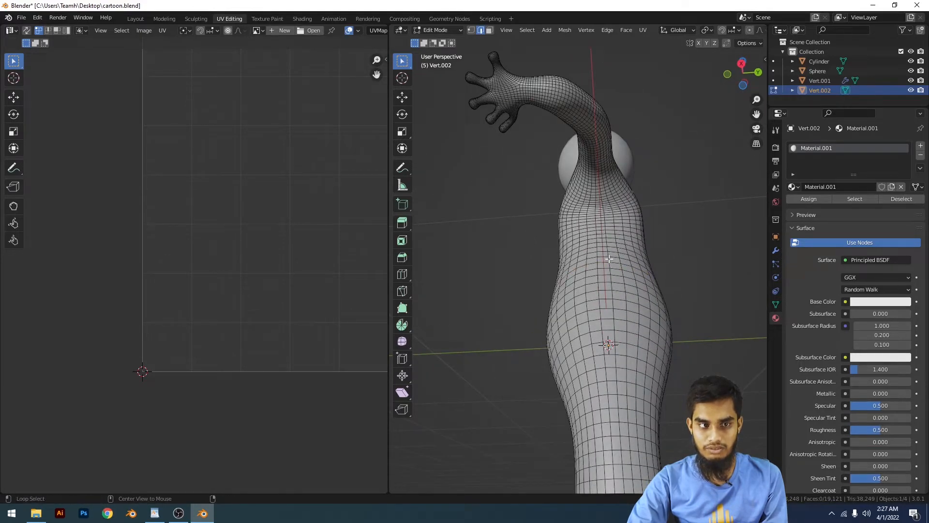
middle_click_drag(609, 259, 610, 235)
scroll(610, 236, "up", 3)
middle_click_drag(533, 178, 576, 201, "shift")
middle_click_drag(575, 200, 580, 231)
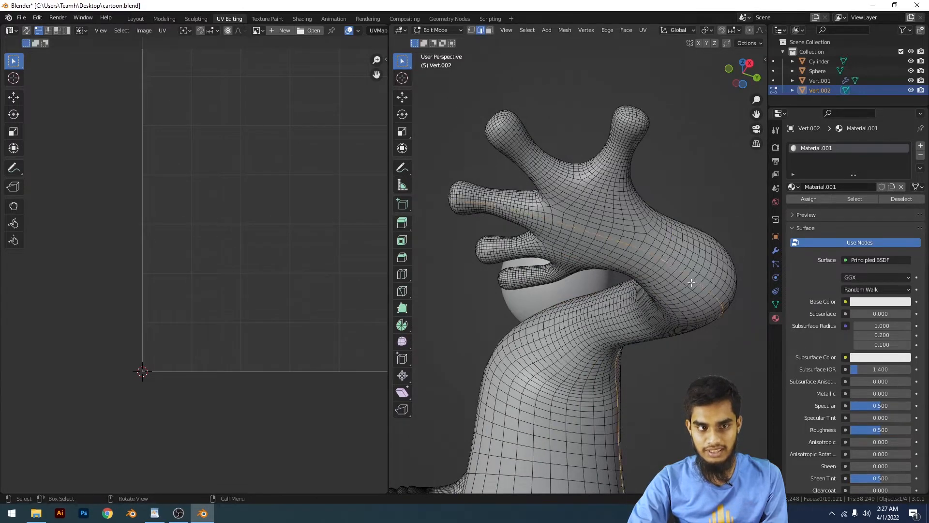
middle_click_drag(691, 282, 653, 275)
scroll(653, 275, "up", 3)
middle_click_drag(628, 237, 627, 257)
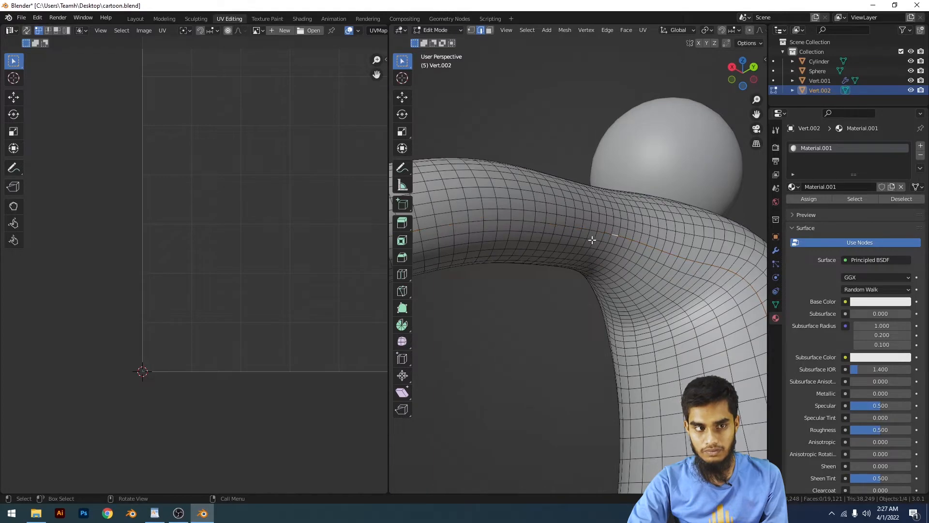
scroll(604, 248, "down", 3)
middle_click_drag(605, 248, 623, 238)
scroll(589, 228, "up", 2)
Extend the selected edge path past the wrist onto the hand with Pick Shortest Path, undoing the wrongly picked face strip
left_click(556, 212, "ctrl")
scroll(555, 239, "up", 2)
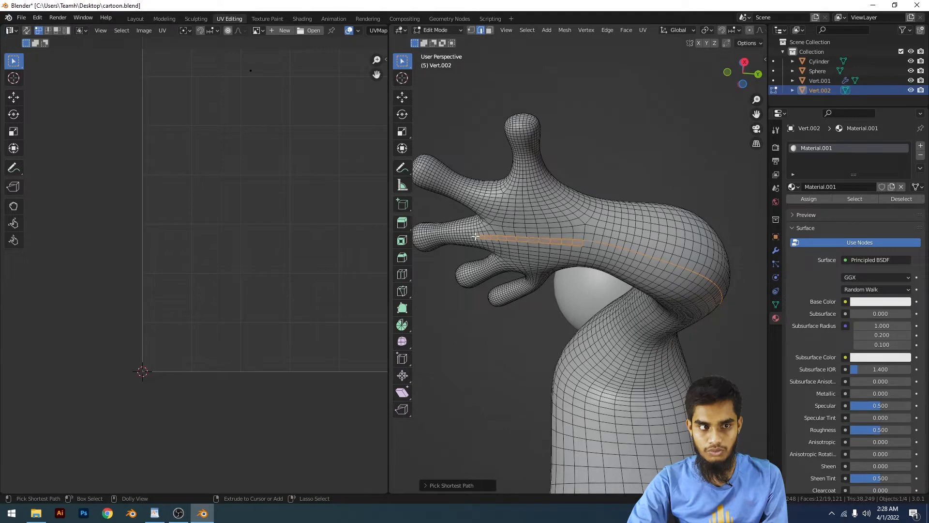
key("ctrl+z")
scroll(528, 237, "up", 2)
left_click(516, 202, "ctrl")
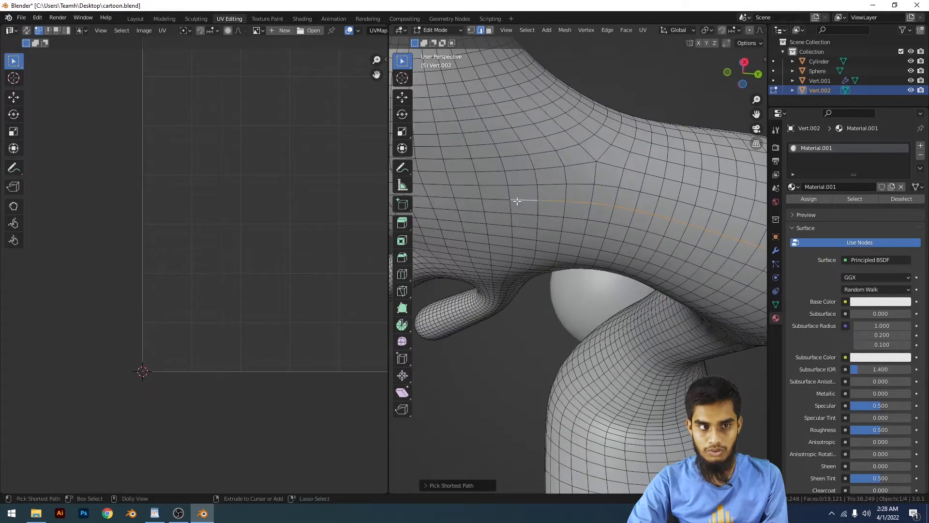
Continue the edge path straight across the hand to the base of the middle finger
scroll(517, 202, "down", 4)
middle_click_drag(522, 203, 615, 234, "shift")
scroll(615, 235, "up", 4)
scroll(661, 235, "up", 5)
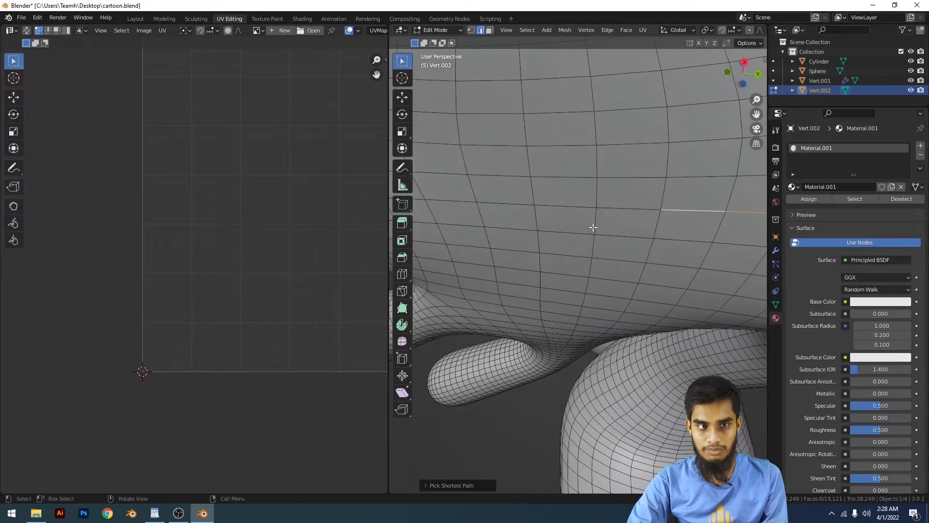
scroll(516, 203, "down", 5)
scroll(628, 239, "up", 3)
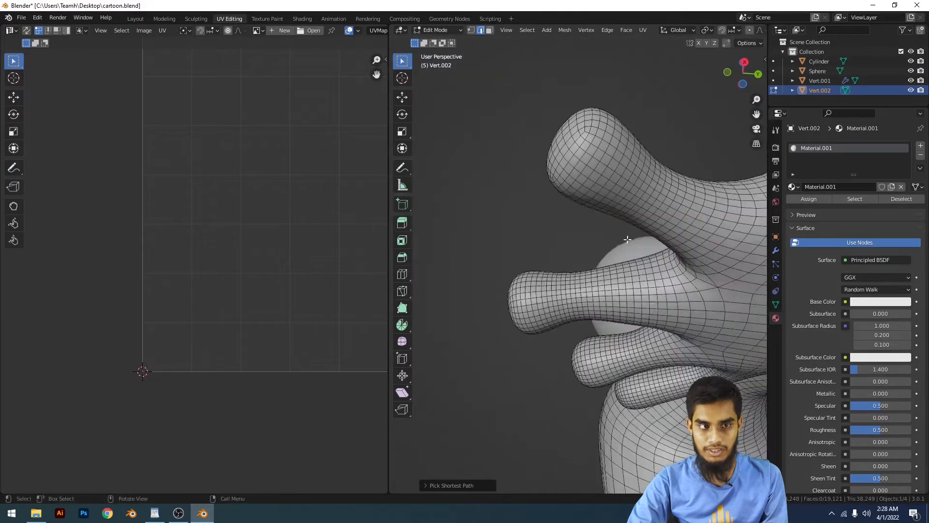
middle_click_drag(697, 315, 658, 280, "shift")
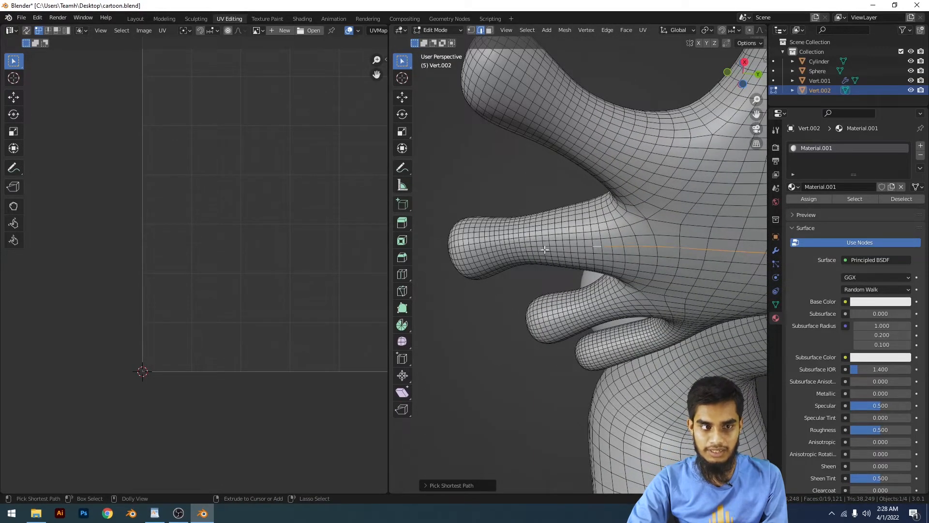
Extend the edge path along the middle finger to its tip, replacing the face strip picked by mistake
scroll(525, 251, "down", 4)
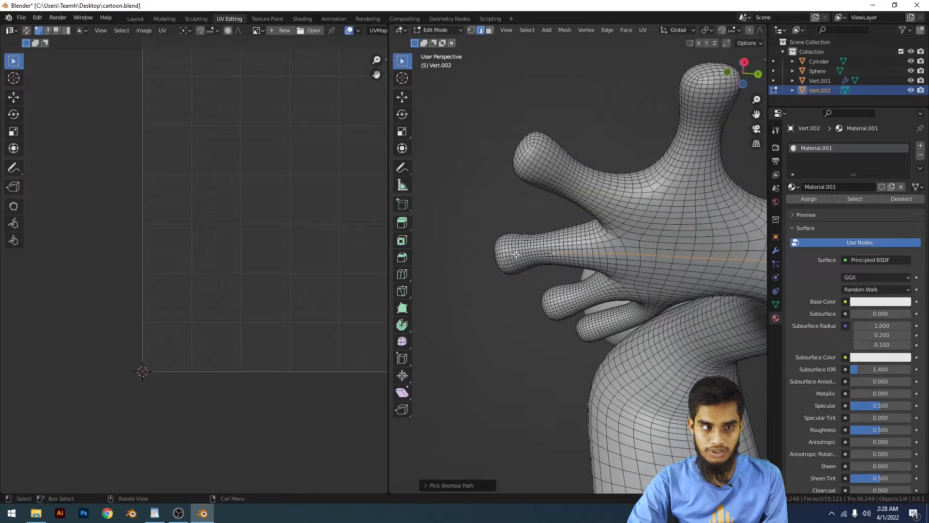
scroll(489, 267, "up", 6)
middle_click_drag(487, 267, 622, 270, "shift")
scroll(623, 270, "up", 2)
scroll(529, 274, "down", 2)
middle_click_drag(530, 274, 534, 268, "shift")
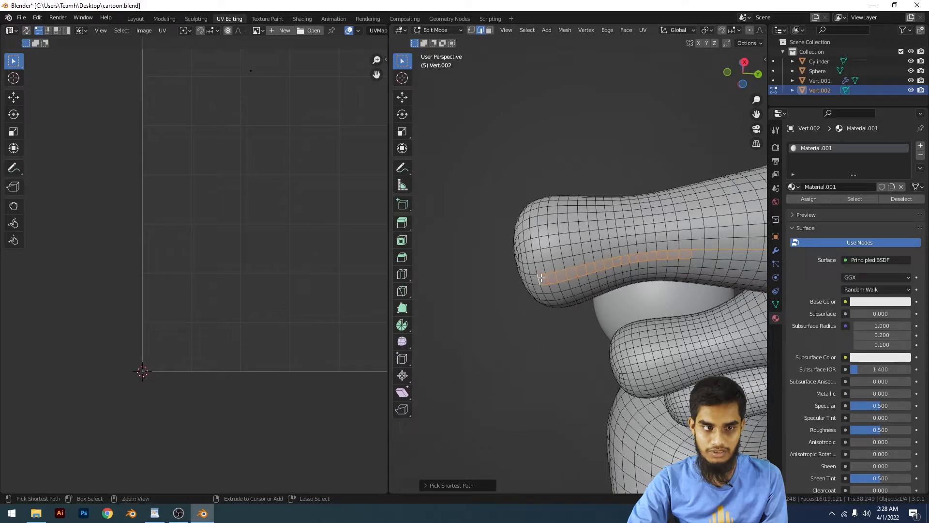
key("ctrl+z")
left_click(541, 273, "ctrl")
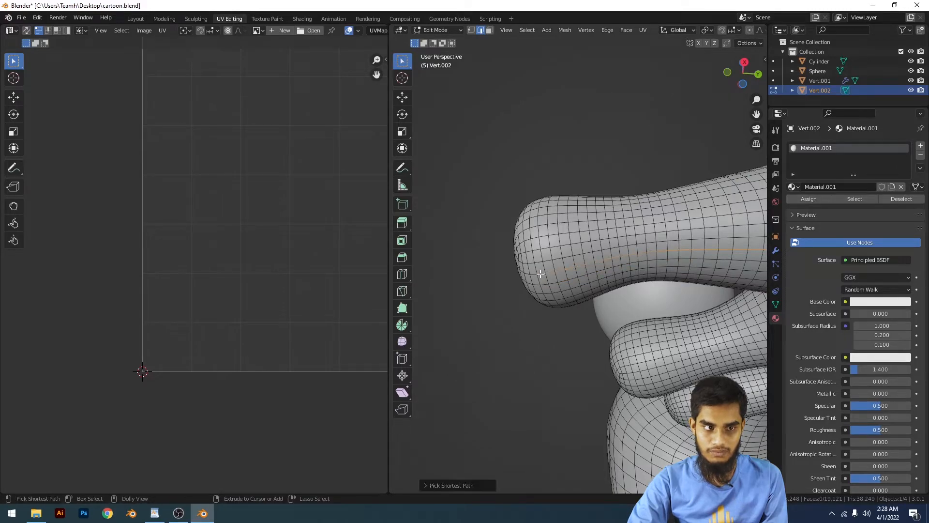
Carry the edge selection over the fingertip and back along the other side of the hand and arm
middle_click_drag(541, 273, 627, 207)
scroll(627, 207, "up", 3)
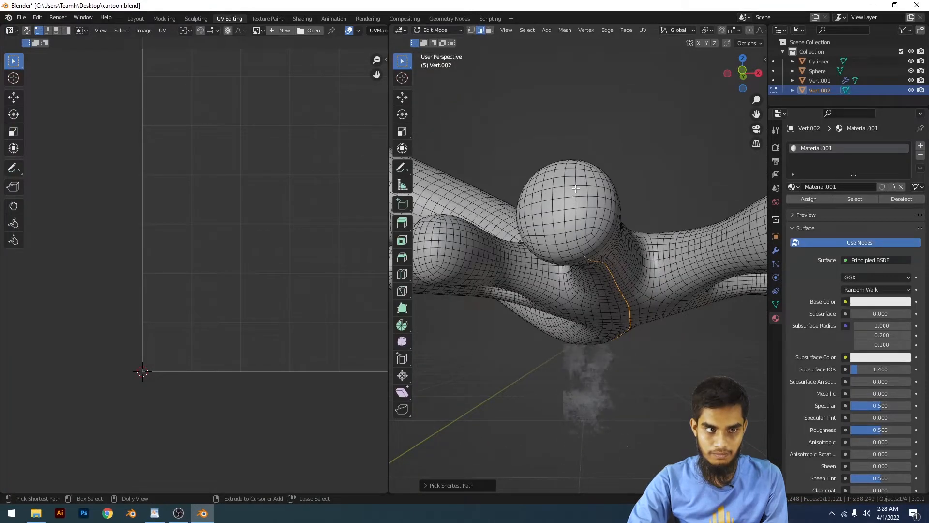
scroll(580, 188, "down", 6)
middle_click_drag(587, 183, 575, 245)
scroll(565, 242, "up", 3)
scroll(627, 221, "up", 2)
scroll(639, 199, "down", 3)
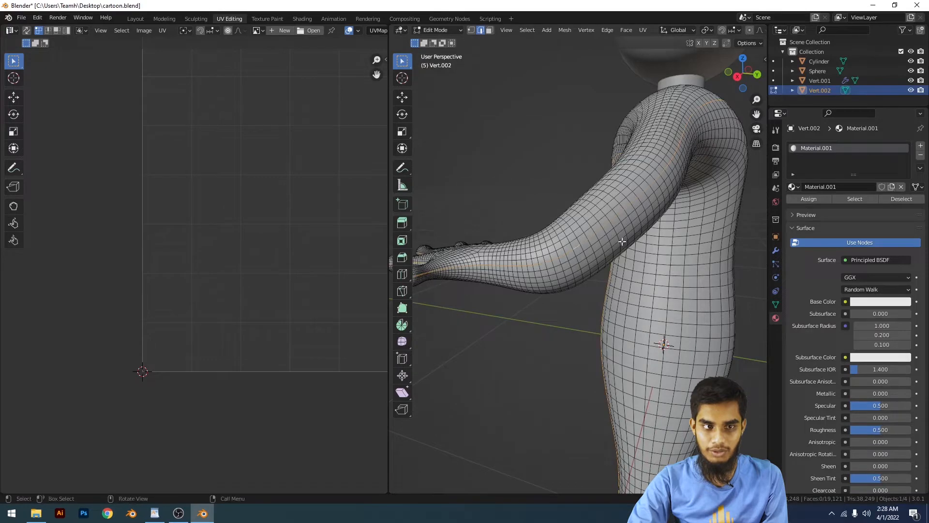
Mark the selected edge loops along the arms, torso and legs as seams
scroll(622, 241, "down", 3)
middle_click_drag(638, 179, 521, 214)
scroll(611, 275, "down", 2)
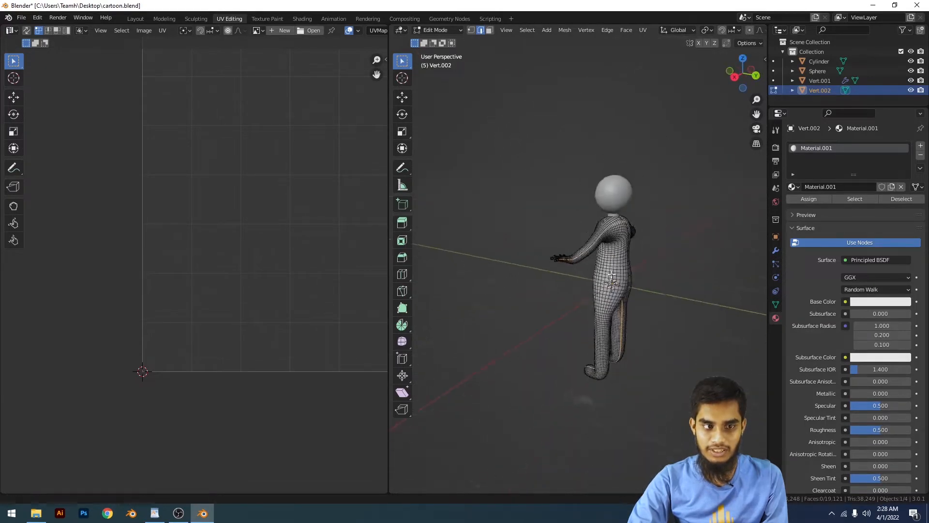
middle_click_drag(611, 274, 648, 214)
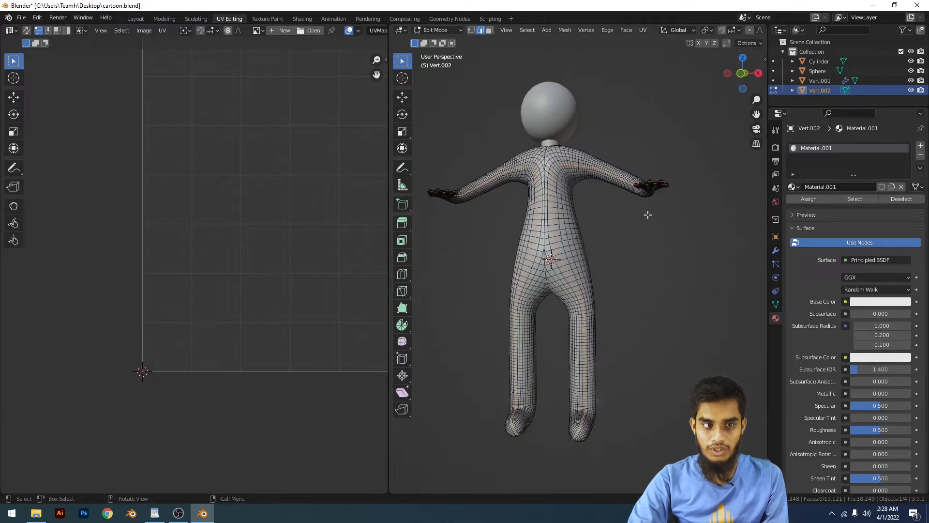
key("ctrl+e")
left_click(629, 222)
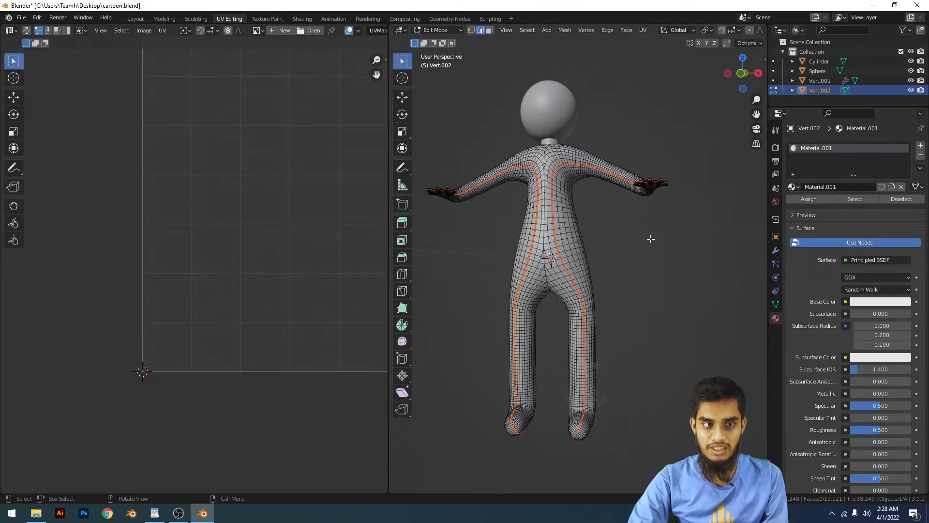
Select the whole body mesh and unwrap it along the new seams
key("a")
scroll(650, 239, "down", 2)
key("u")
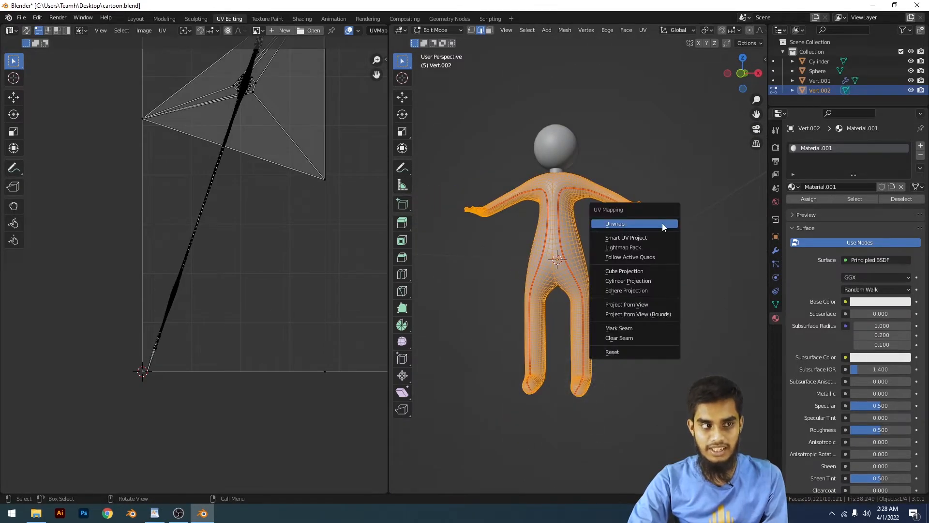
left_click(662, 222)
Examine the body's new UV islands and compare them with the seams marked on the arms, torso and legs
scroll(202, 104, "down", 2)
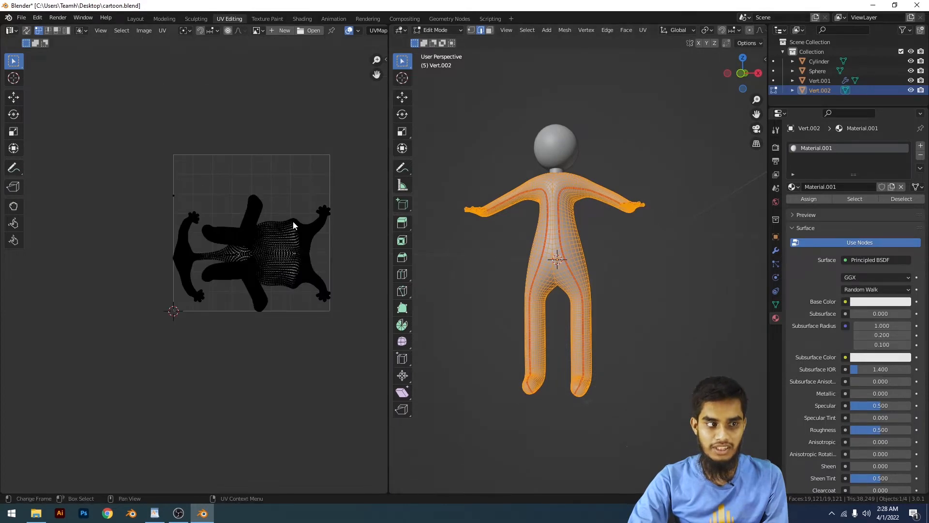
scroll(294, 223, "up", 4)
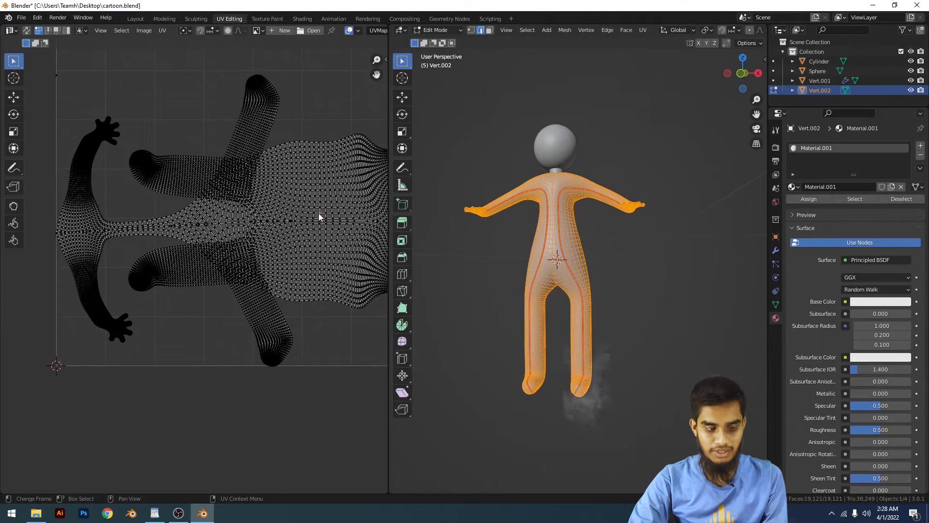
key("a")
scroll(319, 213, "down", 4)
key("alt+a")
scroll(588, 279, "up", 2)
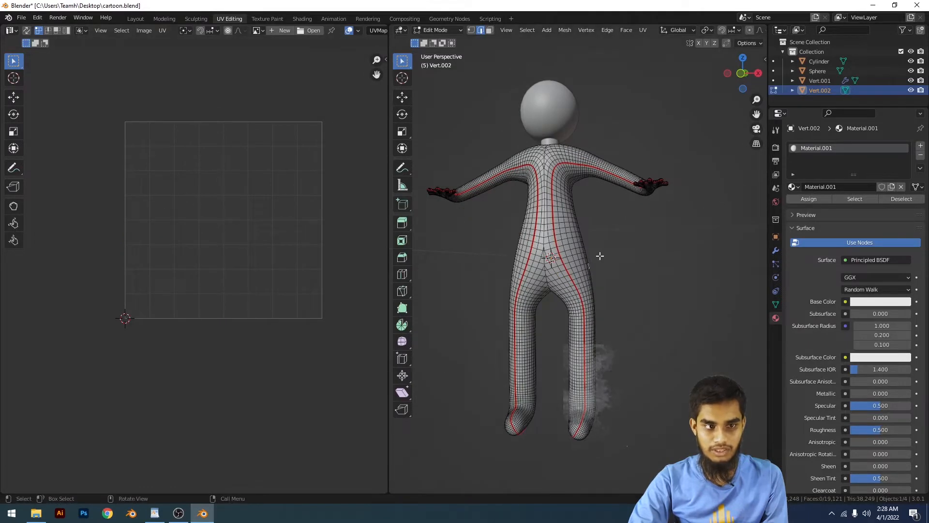
key("a")
key("alt+a")
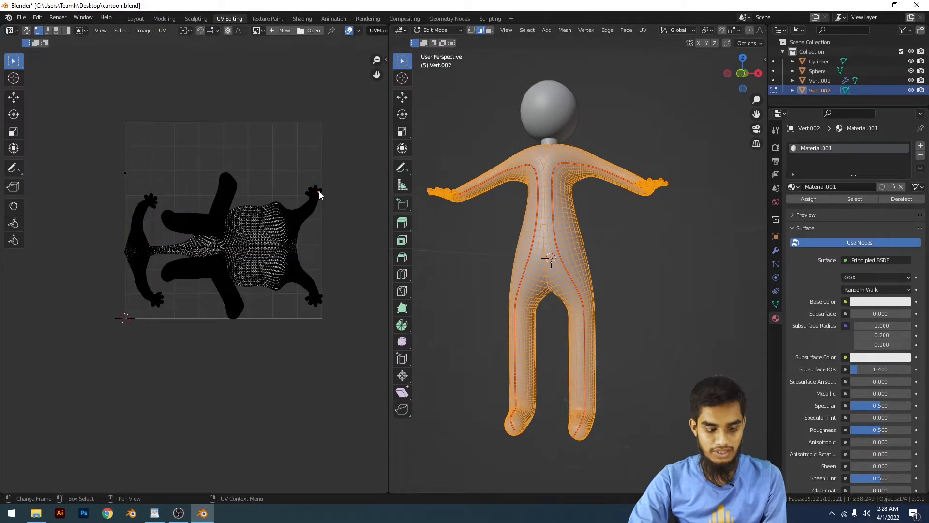
key("a")
key("alt+a")
scroll(284, 251, "up", 3)
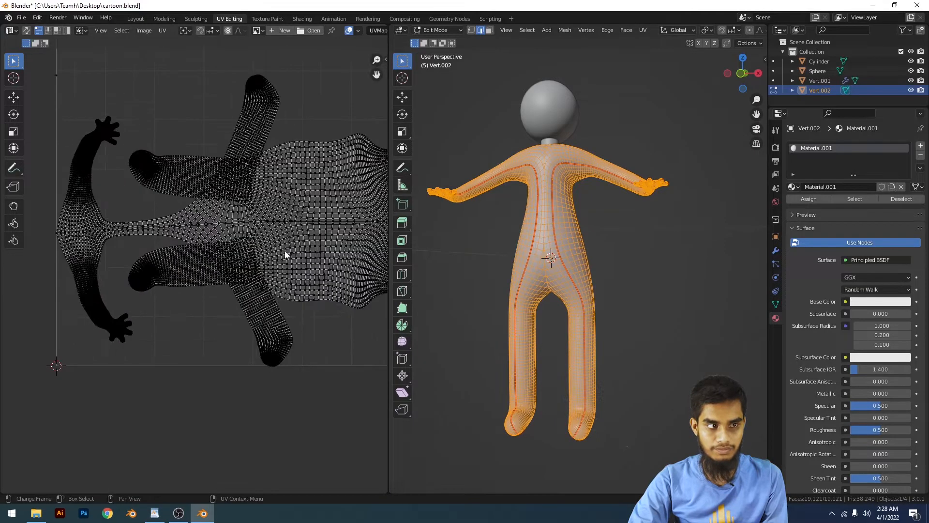
scroll(300, 251, "down", 2)
scroll(660, 264, "down", 1)
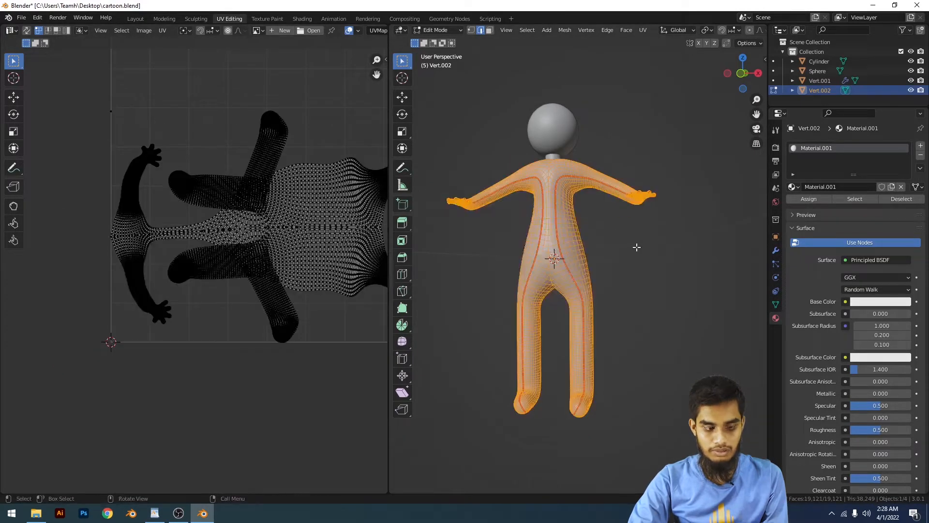
Clear the seams from the fully selected body and deselect the mesh
right_click(636, 247)
left_click(618, 257)
middle_click_drag(549, 276, 597, 218)
key("alt+a")
Try selecting an edge loop around the shoulder, and reselect the whole body
scroll(596, 217, "up", 7)
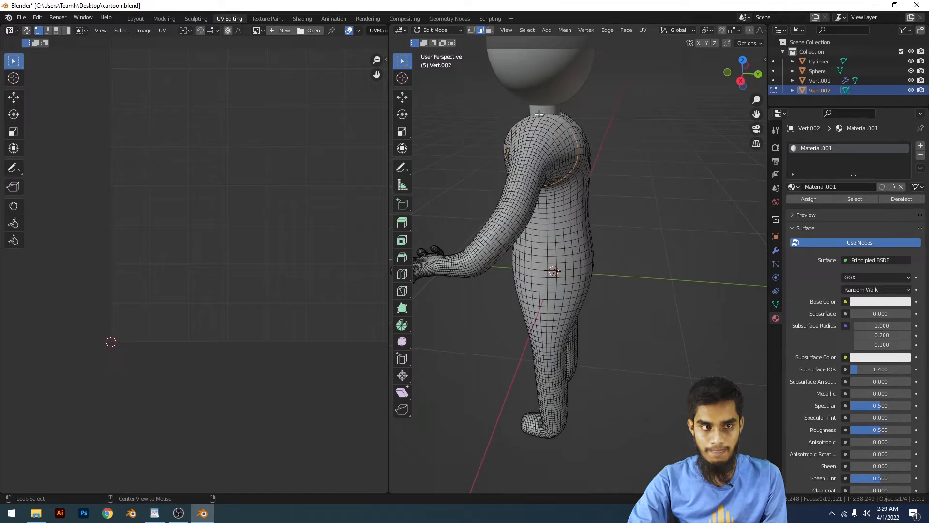
scroll(562, 128, "down", 5)
middle_click_drag(562, 128, 695, 155)
key("a")
scroll(696, 155, "up", 5)
scroll(640, 319, "down", 6)
Leave Edit Mode and hide the head sphere and the neck cylinder
key("Tab")
left_click(596, 181)
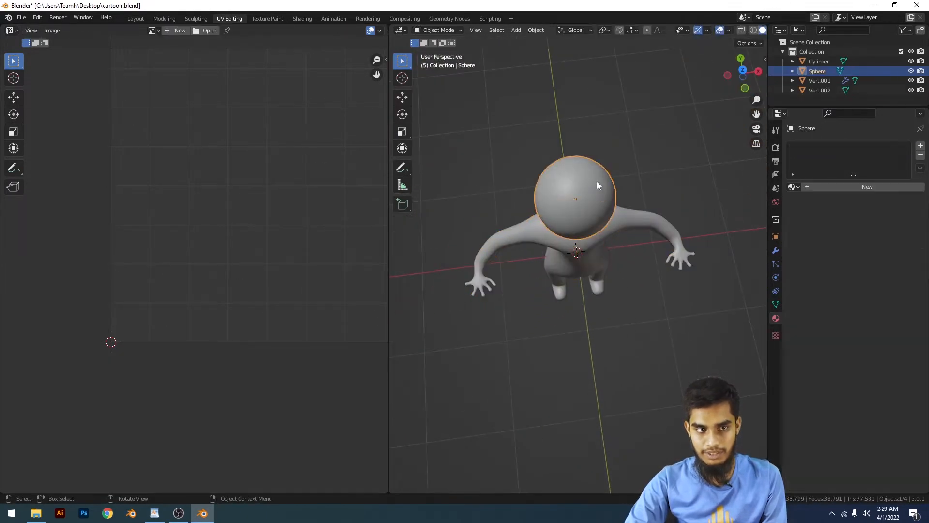
key("h")
left_click(581, 214)
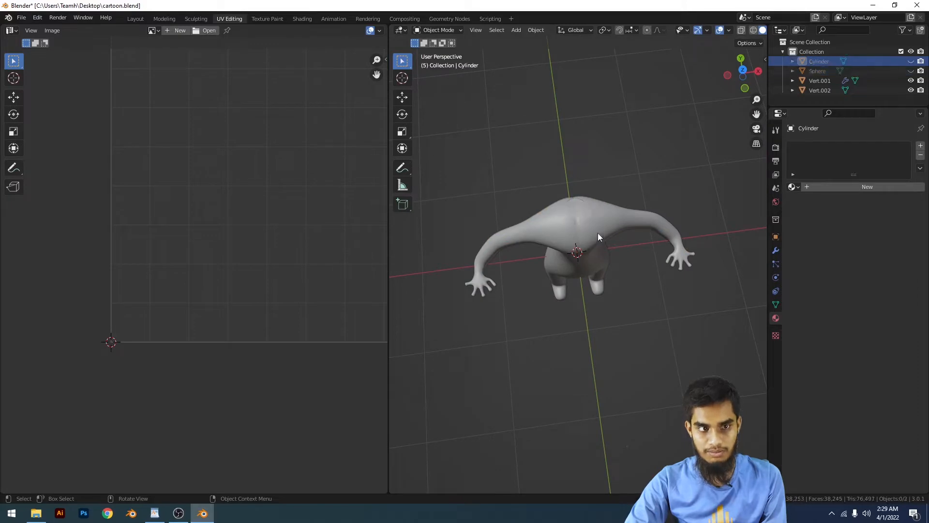
Select the body, check it in wireframe, restore solid shading and return to Edit Mode
left_click(597, 234)
key("shift+z")
scroll(601, 219, "up", 3)
scroll(601, 218, "down", 2)
middle_click_drag(601, 218, 632, 240)
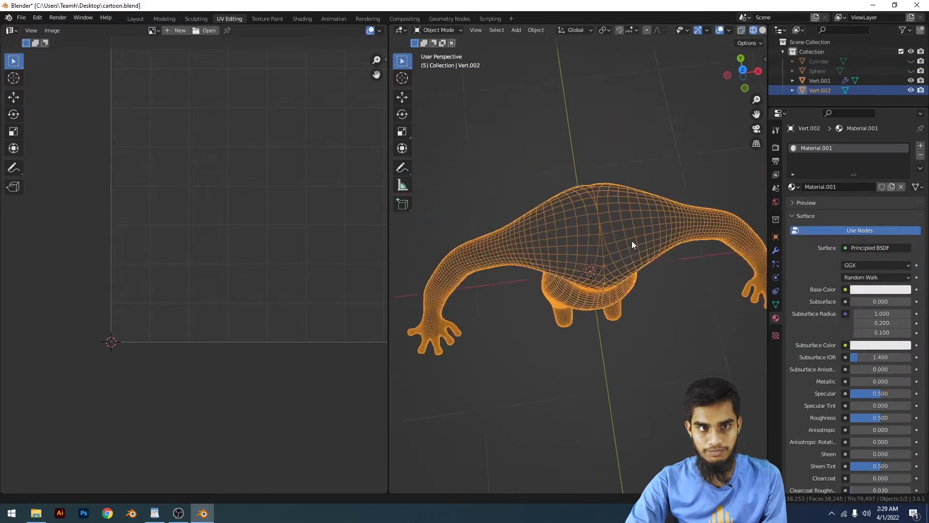
left_click(763, 30)
key("Tab")
scroll(644, 213, "up", 5)
scroll(644, 213, "down", 5)
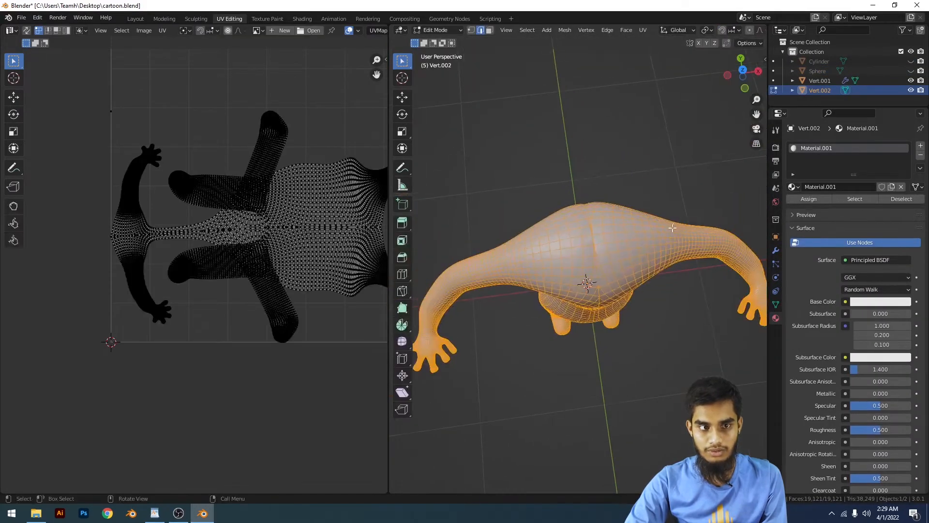
Deselect the mesh and, in top view, add a centred loop cut across the shoulders between the front and back halves
scroll(644, 213, "up", 2)
key("alt+a")
key("KP_7")
scroll(641, 213, "up", 5)
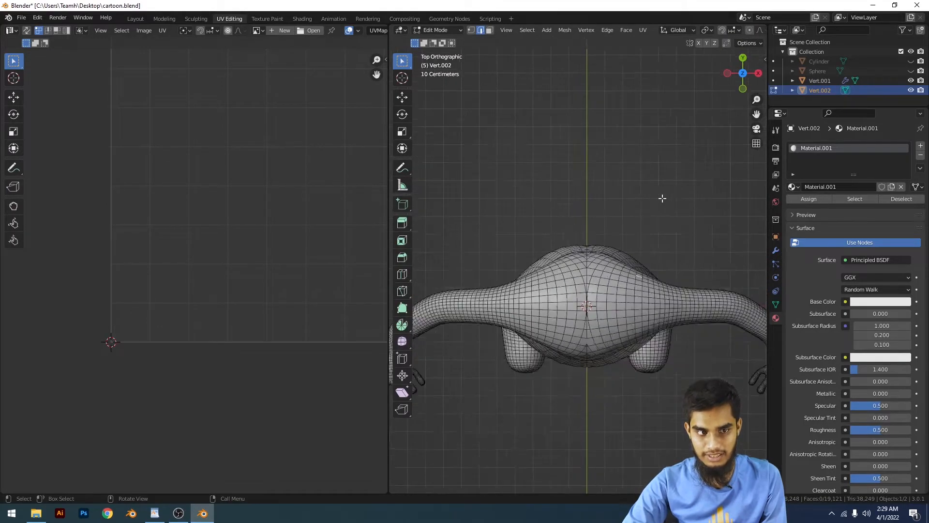
scroll(605, 220, "up", 2)
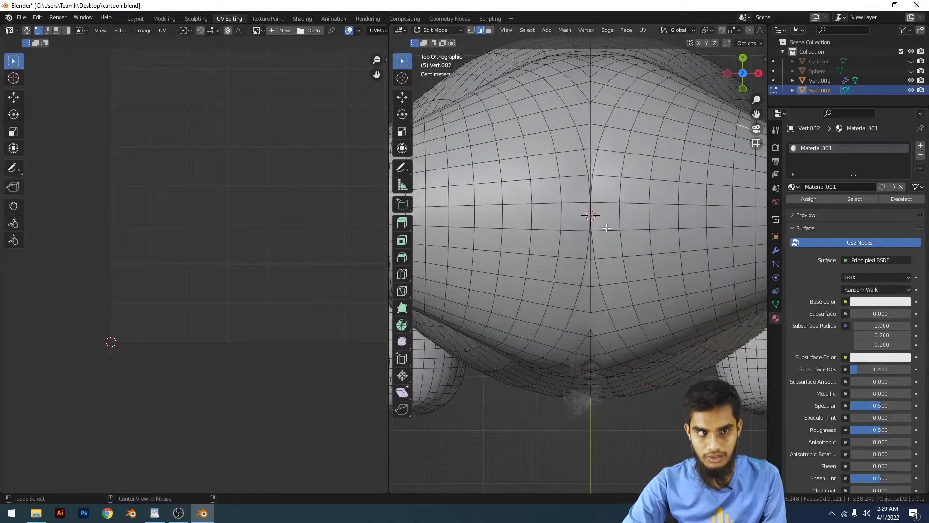
key("ctrl+r")
left_click(591, 215)
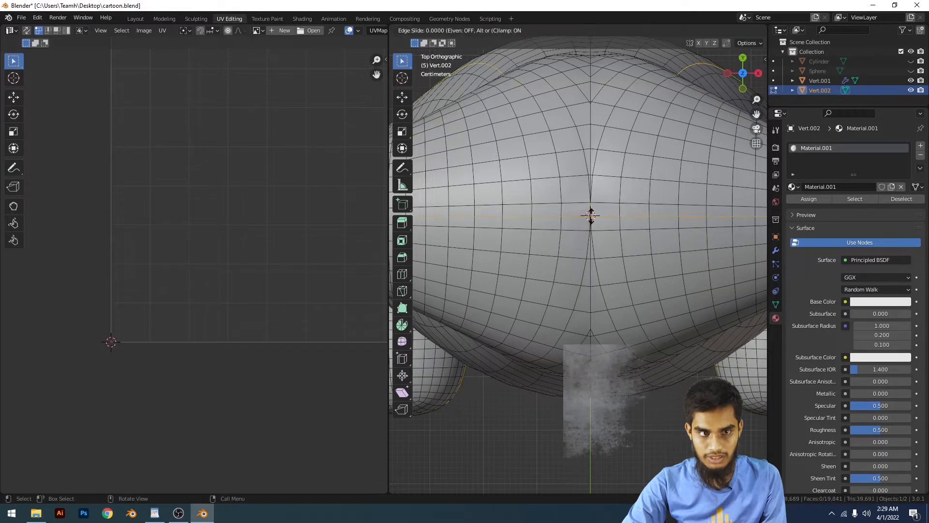
right_click(591, 215)
Mark the new centred edge loop between the body's front and back halves as a seam
scroll(591, 215, "down", 4)
middle_click_drag(590, 215, 655, 208)
right_click(656, 208)
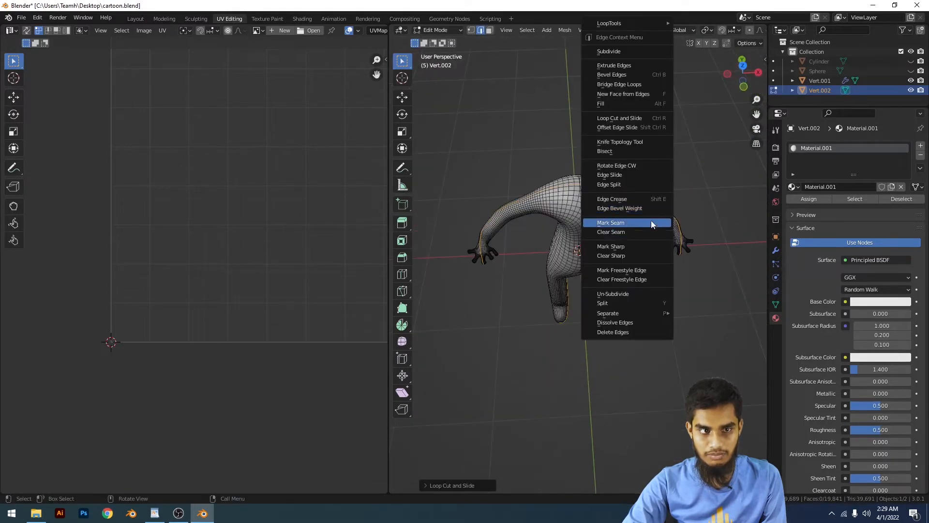
left_click(619, 223)
Select the whole body mesh and unwrap it along the marked seams
key("a")
key("u")
left_click(654, 270)
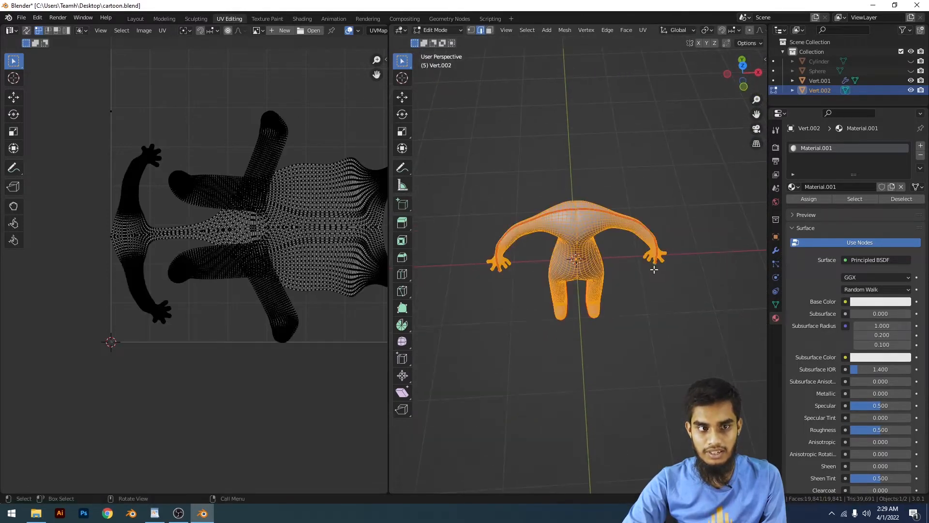
key("u")
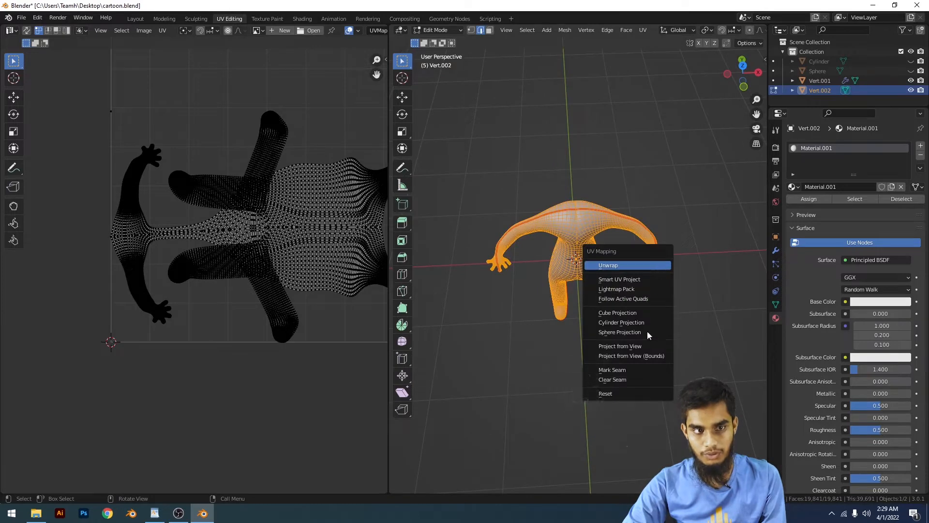
key("Return")
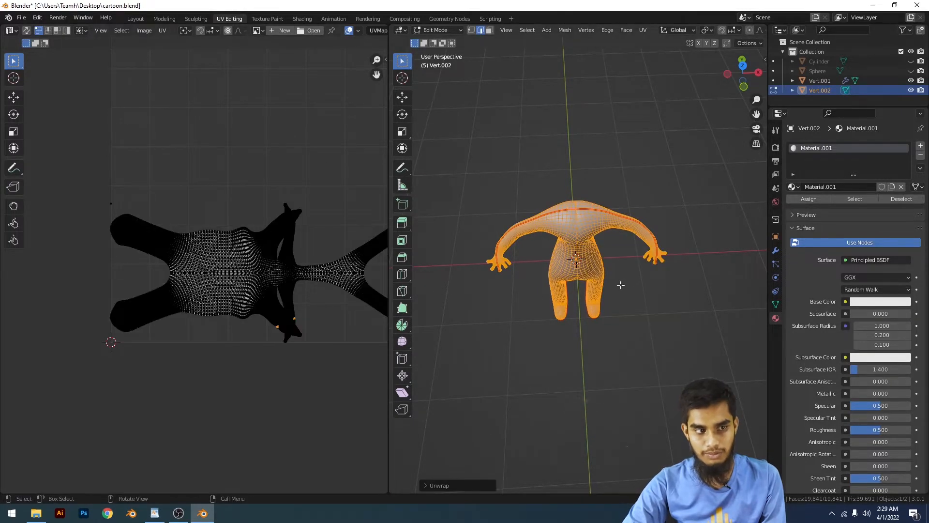
Examine the seam path around the body and the resulting UV layout around the torso, shoulders and hands
middle_click_drag(620, 285, 571, 193)
middle_click_drag(711, 298, 640, 298)
scroll(648, 269, "up", 5)
key("Tab")
key("Tab")
scroll(655, 260, "down", 3)
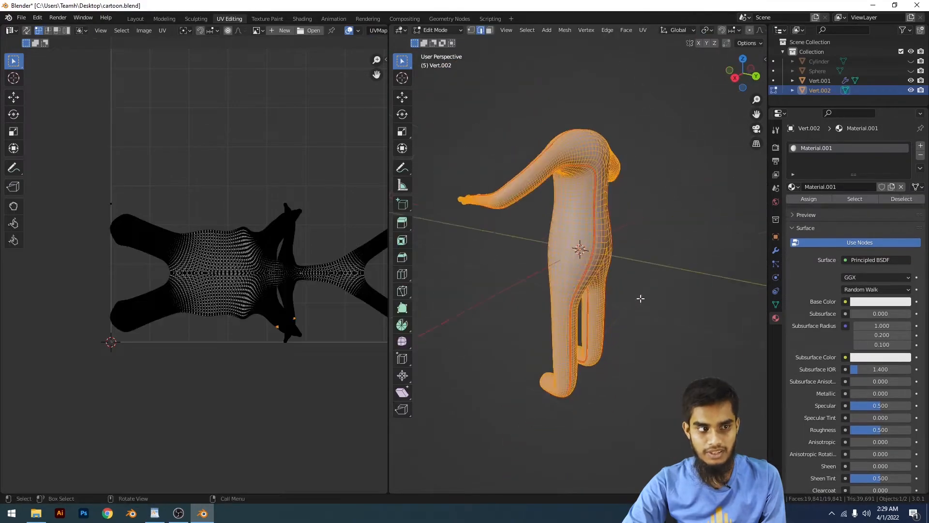
scroll(279, 274, "down", 3)
scroll(245, 269, "up", 12)
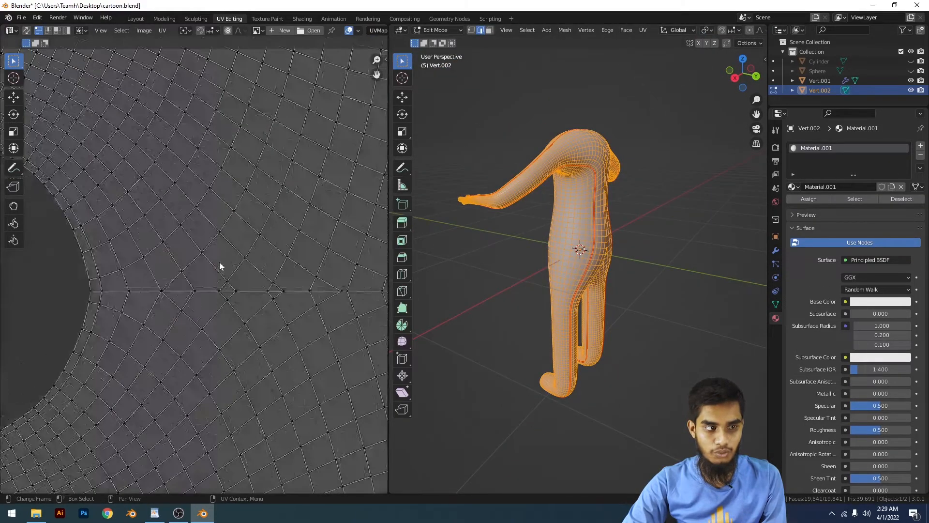
scroll(219, 266, "down", 8)
scroll(263, 283, "up", 4)
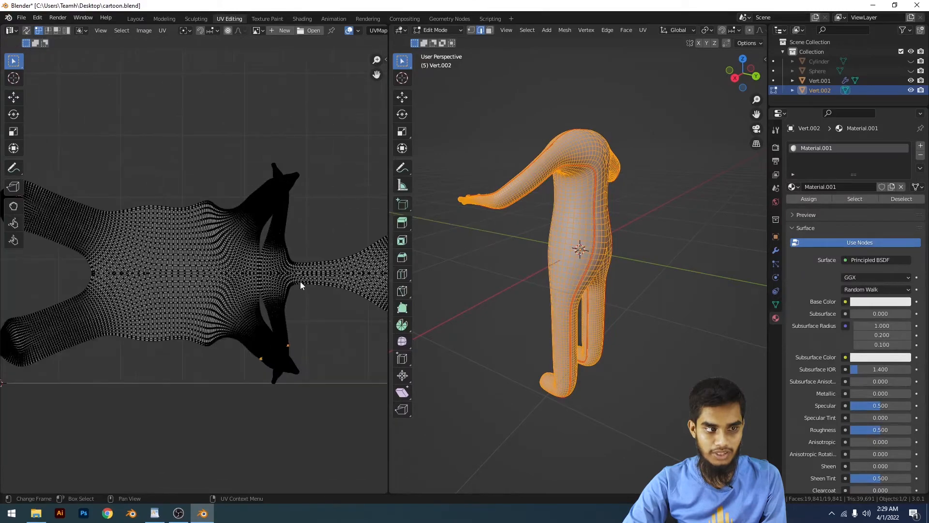
scroll(241, 280, "down", 1)
scroll(242, 279, "up", 3)
scroll(240, 170, "down", 3)
scroll(228, 201, "up", 4)
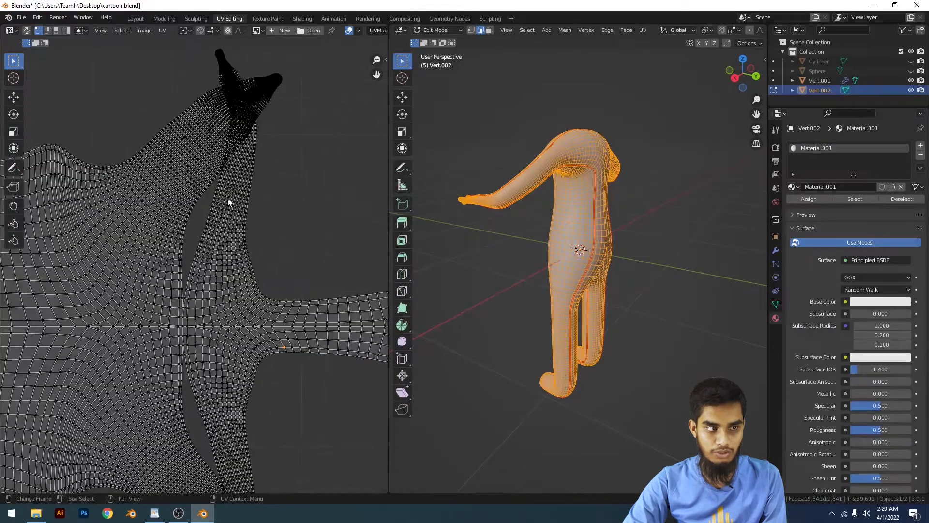
Try selecting the seam edge loop and switching to face selection to pick the faces along it
left_click(694, 183)
middle_click_drag(694, 182, 622, 259)
scroll(602, 213, "up", 6)
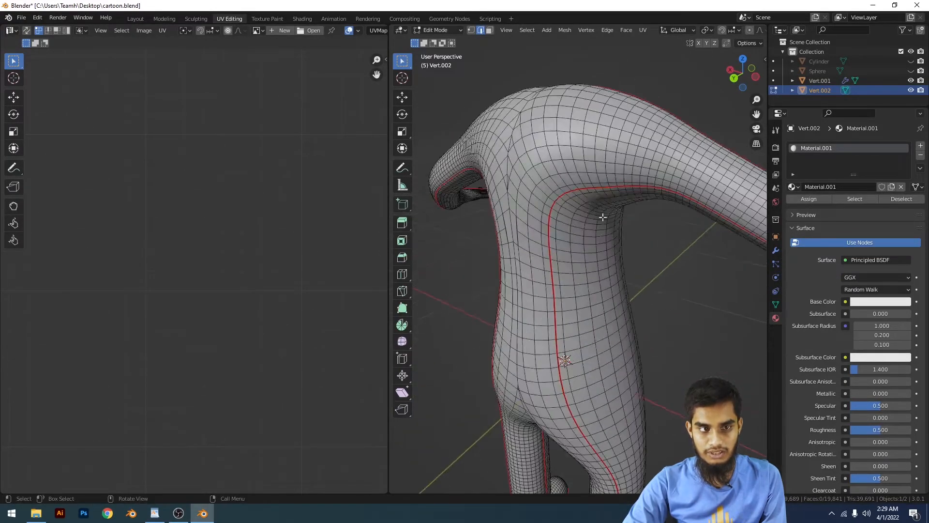
scroll(568, 239, "up", 2)
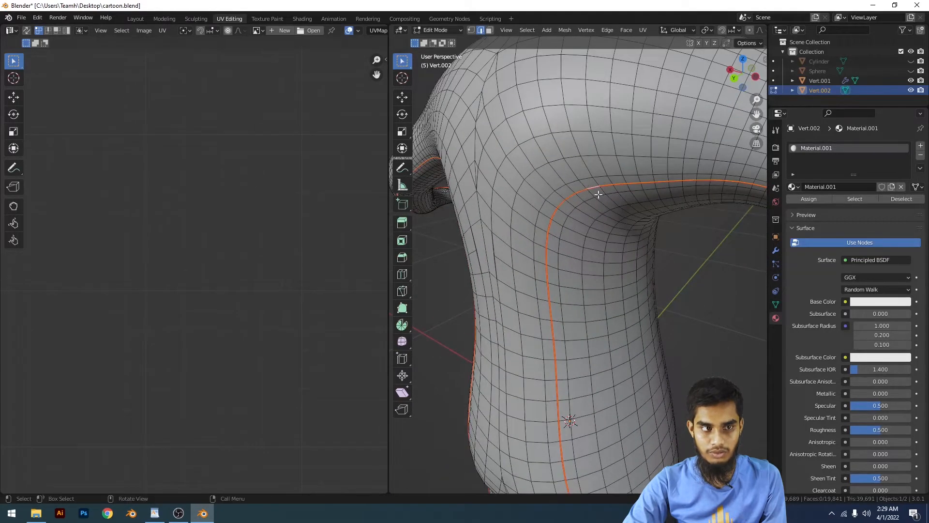
scroll(599, 194, "down", 4)
key("3")
key("l")
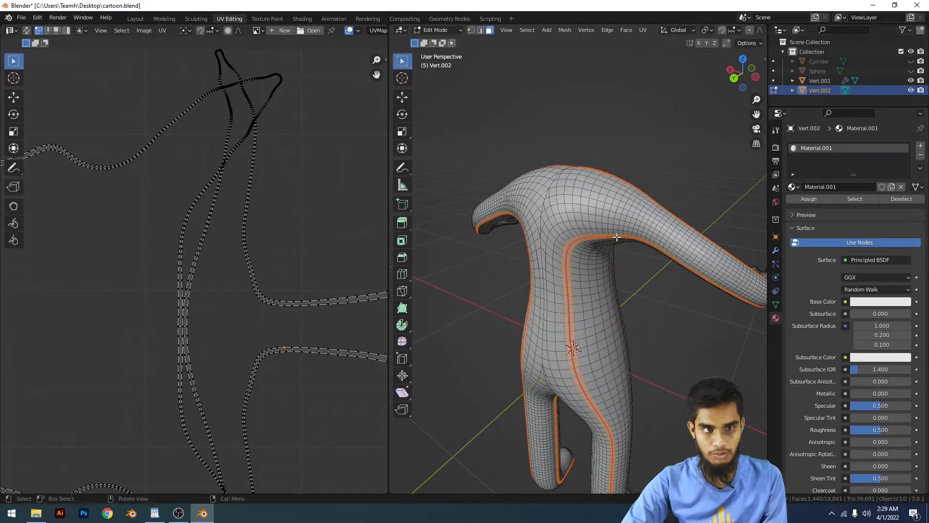
scroll(581, 232, "down", 5)
middle_click_drag(508, 229, 664, 278)
scroll(666, 280, "up", 4)
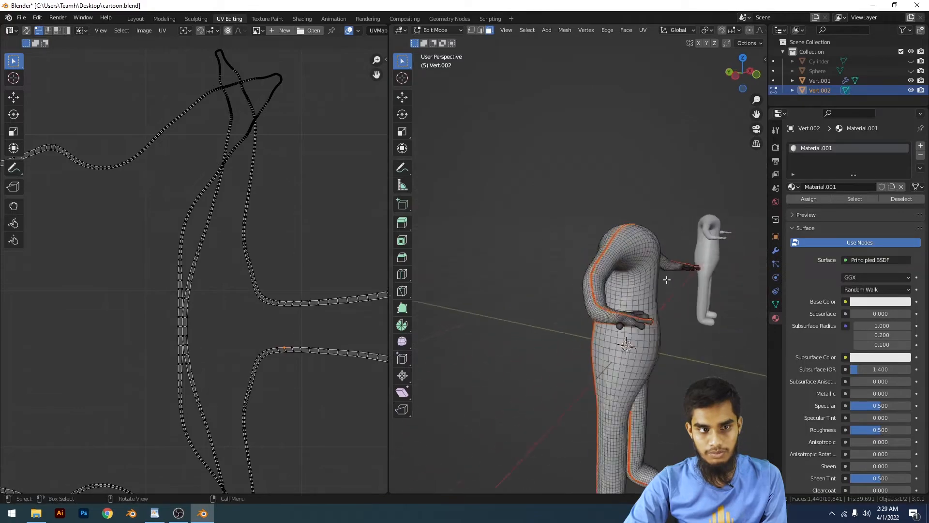
Return to edge selection, select the seam edge loop around the body and apply Edge Split to it
key("2")
left_click(671, 273, "alt")
scroll(675, 245, "down", 1)
middle_click_drag(674, 245, 630, 252)
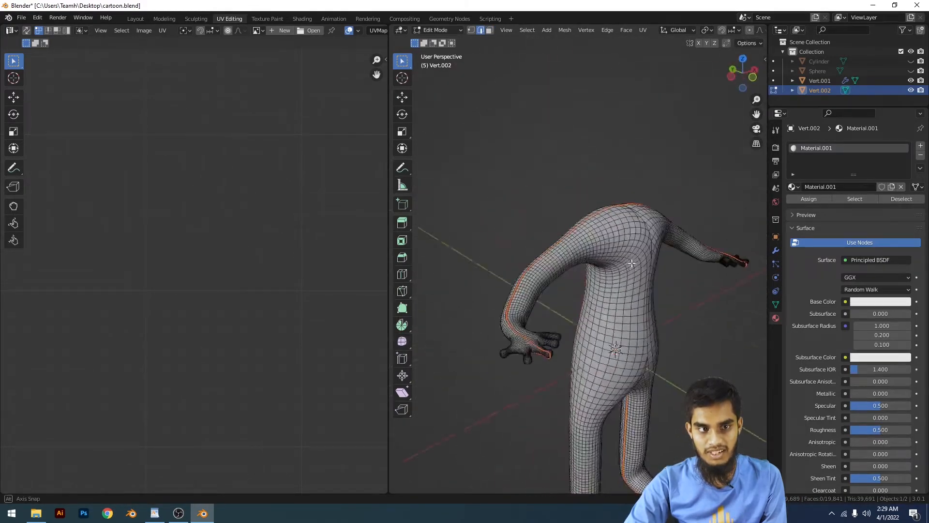
scroll(622, 253, "down", 3)
scroll(622, 253, "up", 3)
right_click(676, 139)
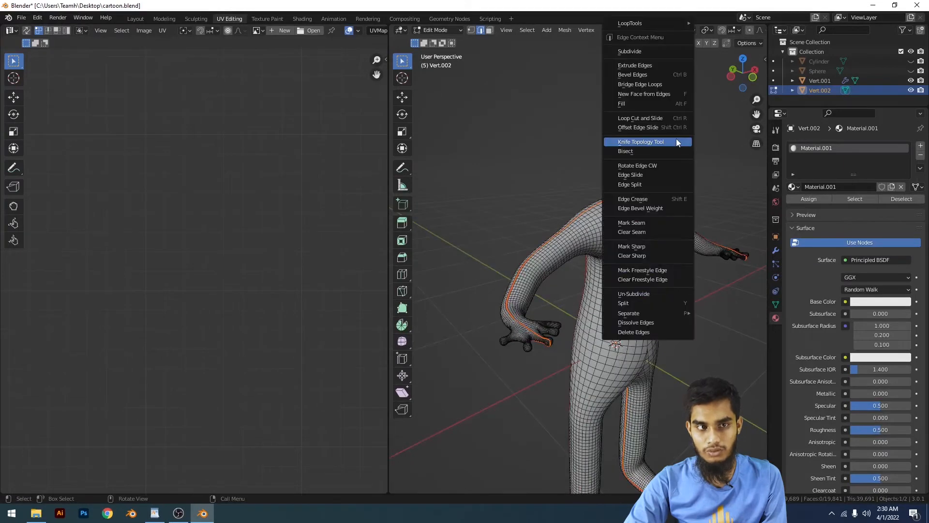
left_click(645, 184)
Try selecting the linked geometry of the split body, and clear the selection
scroll(606, 242, "down", 2)
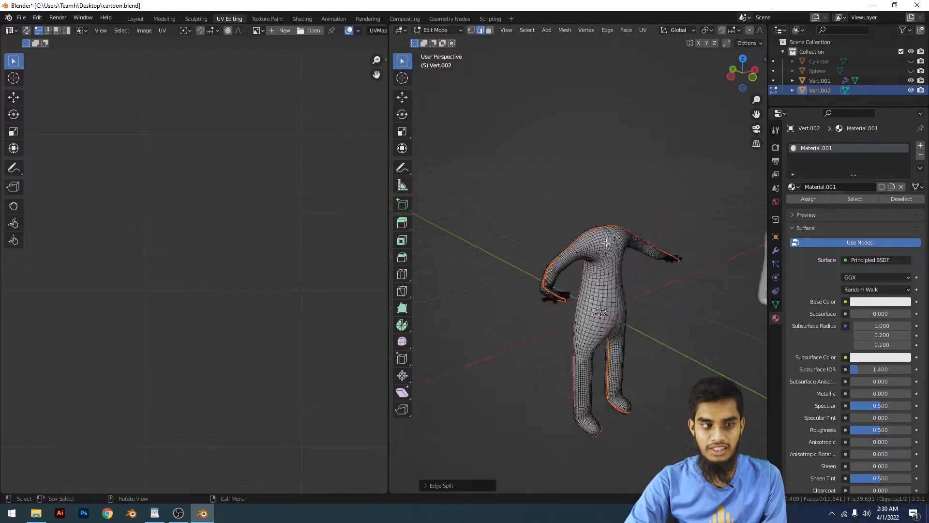
scroll(606, 241, "down", 2)
scroll(637, 283, "up", 4)
left_click(587, 256)
scroll(587, 256, "down", 4)
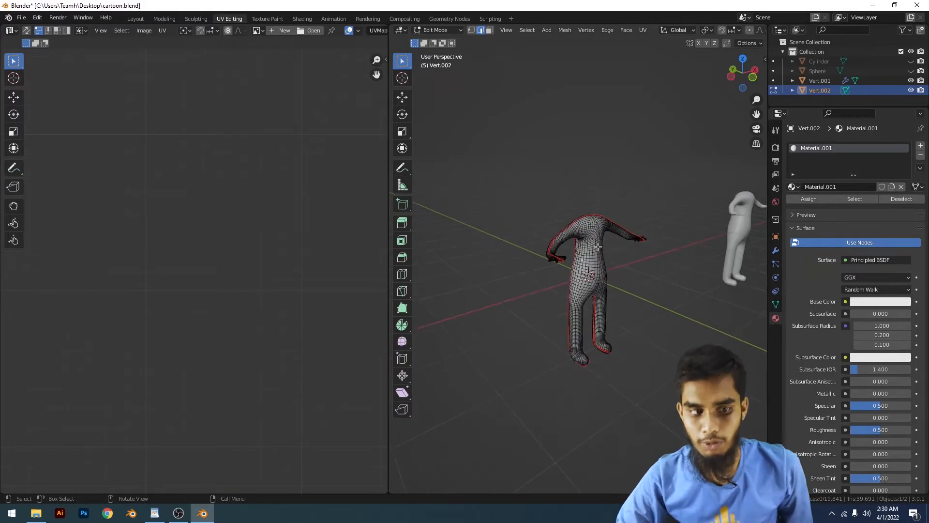
scroll(606, 235, "up", 3)
scroll(620, 274, "down", 4)
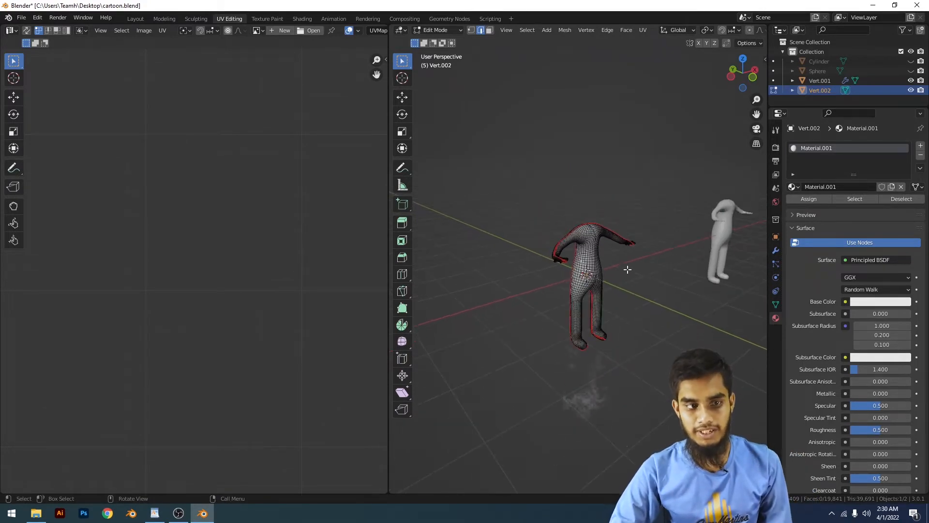
scroll(564, 240, "up", 5)
key("ctrl+l")
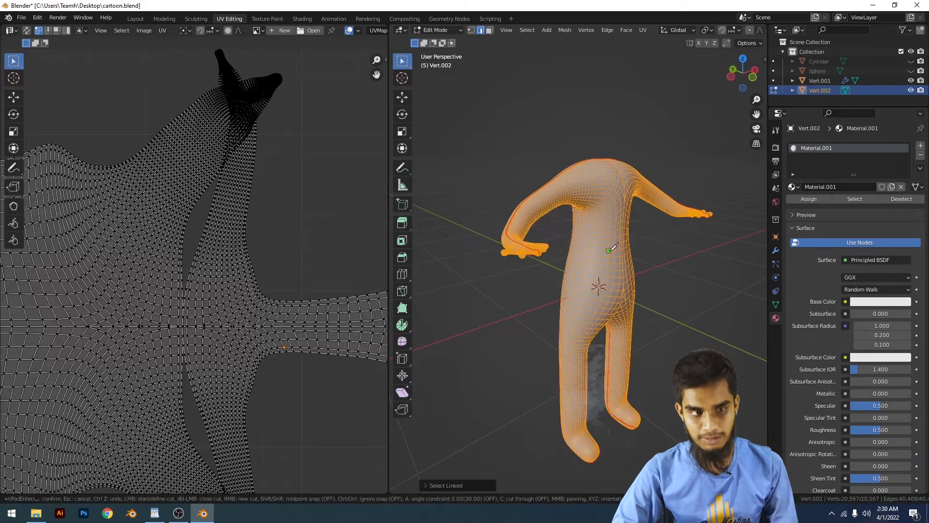
scroll(610, 250, "down", 2)
left_click(717, 286)
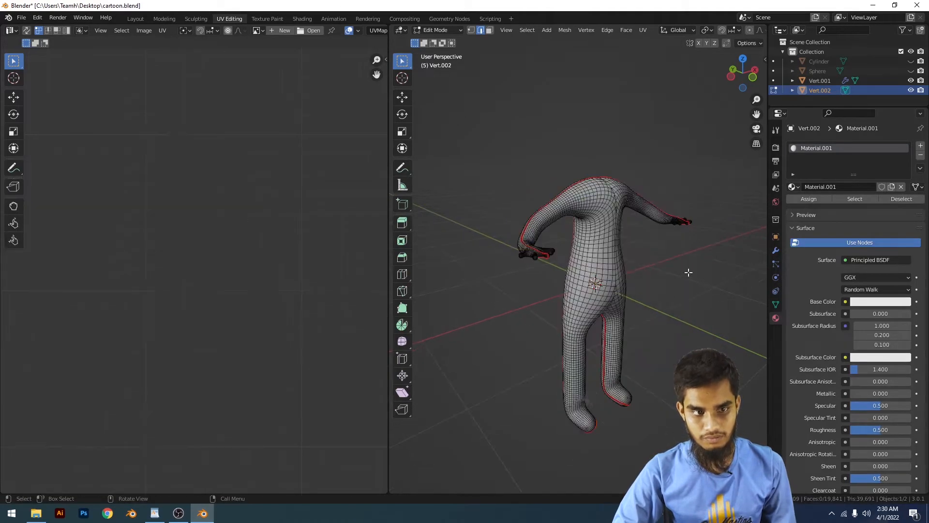
middle_click_drag(605, 259, 608, 274)
scroll(614, 266, "up", 4)
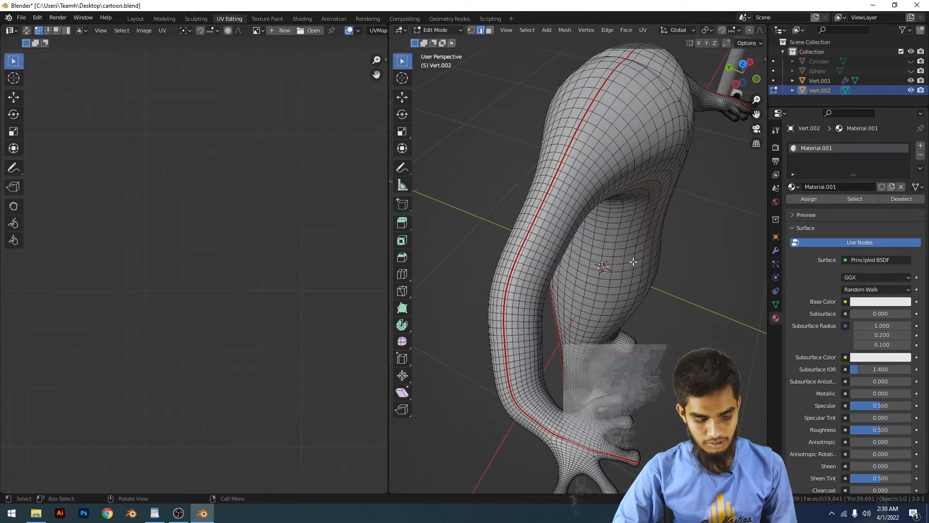
key("l")
left_click(696, 273)
Move one edge of the arm's seam aside to check the split, and undo the move
scroll(569, 252, "up", 3)
middle_click_drag(567, 252, 608, 295, "shift")
scroll(607, 295, "up", 2)
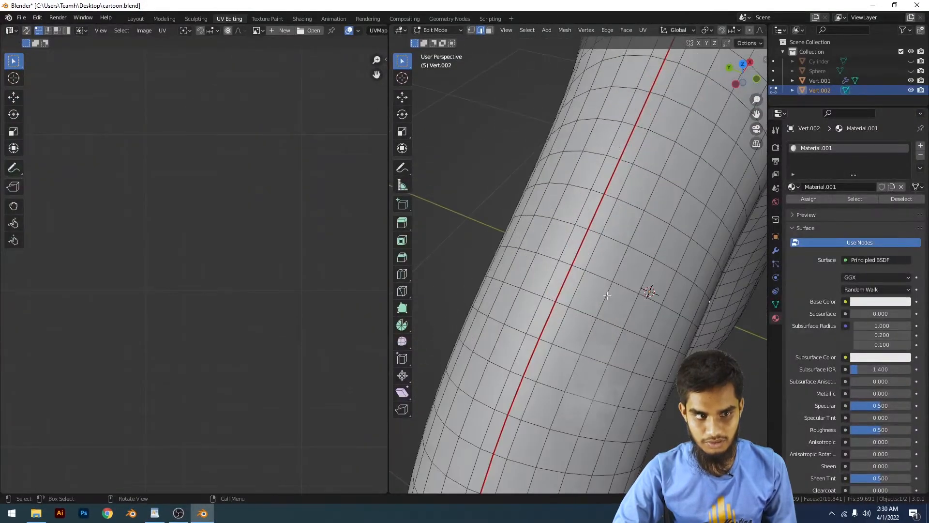
left_click(567, 286)
key("g")
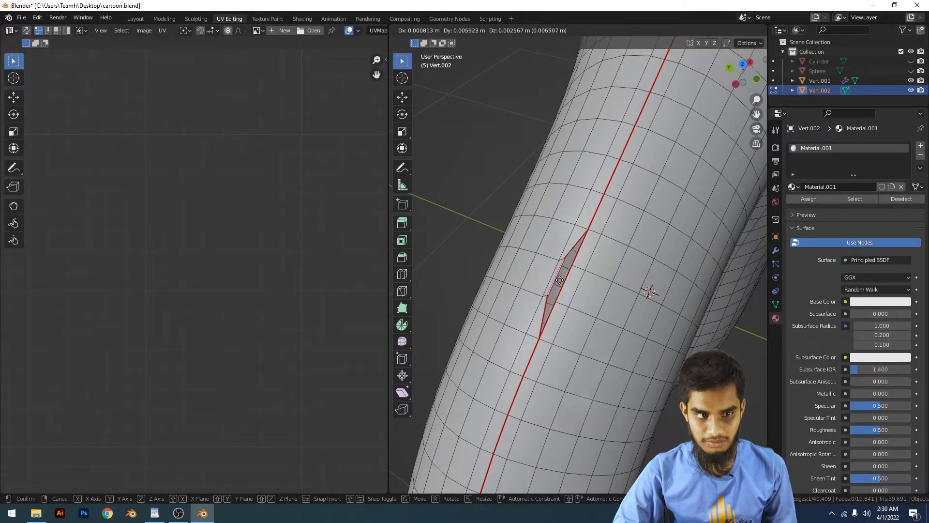
left_click(560, 279)
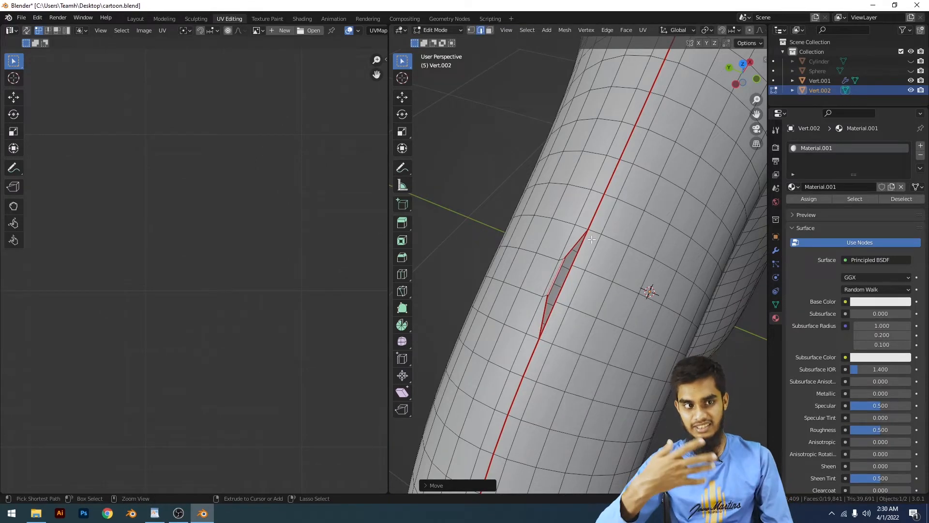
key("ctrl+z")
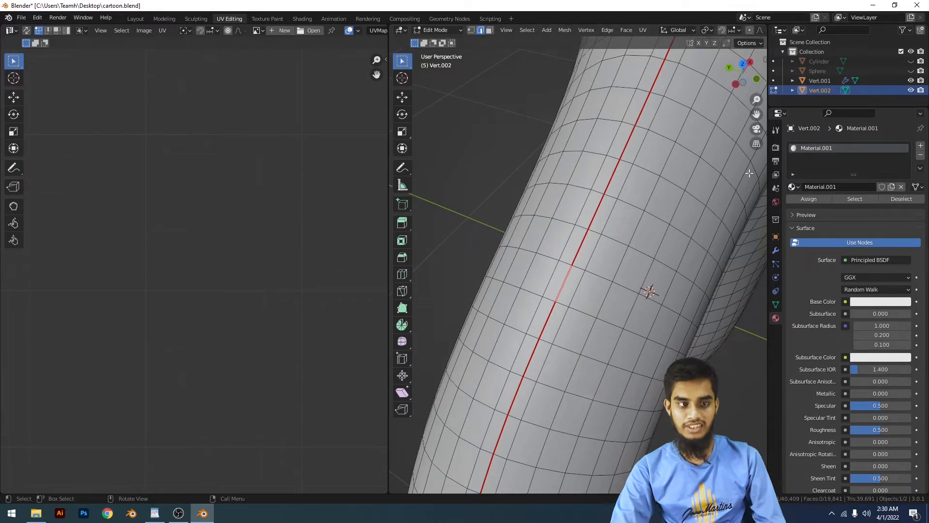
Select the whole split body and try unwrapping it again
scroll(749, 173, "down", 14)
scroll(639, 245, "up", 4)
key("a")
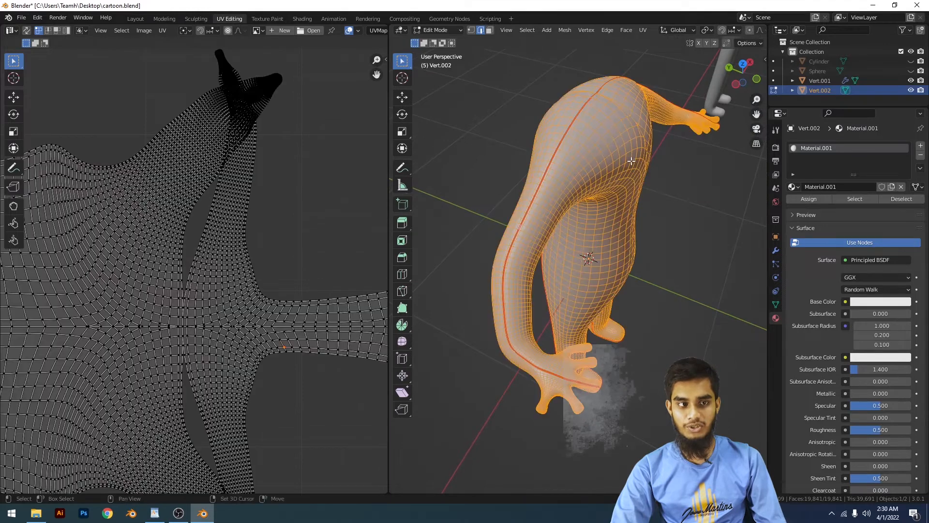
scroll(110, 307, "down", 8)
scroll(29, 261, "up", 5)
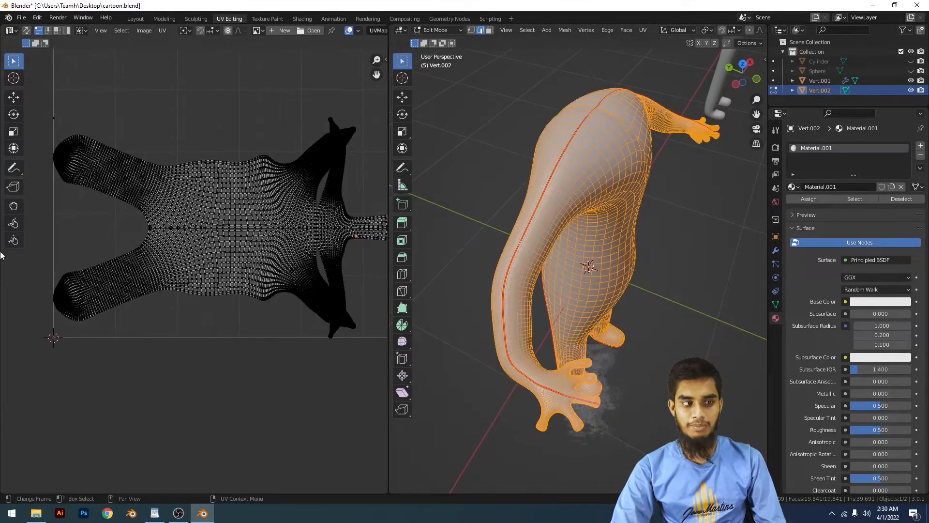
scroll(813, 274, "down", 3)
scroll(648, 269, "down", 1)
key("u")
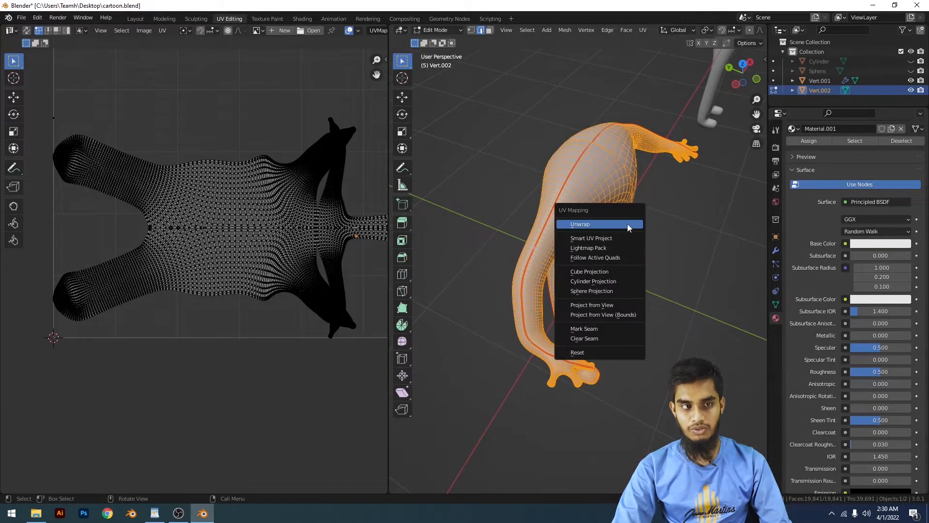
key("Return")
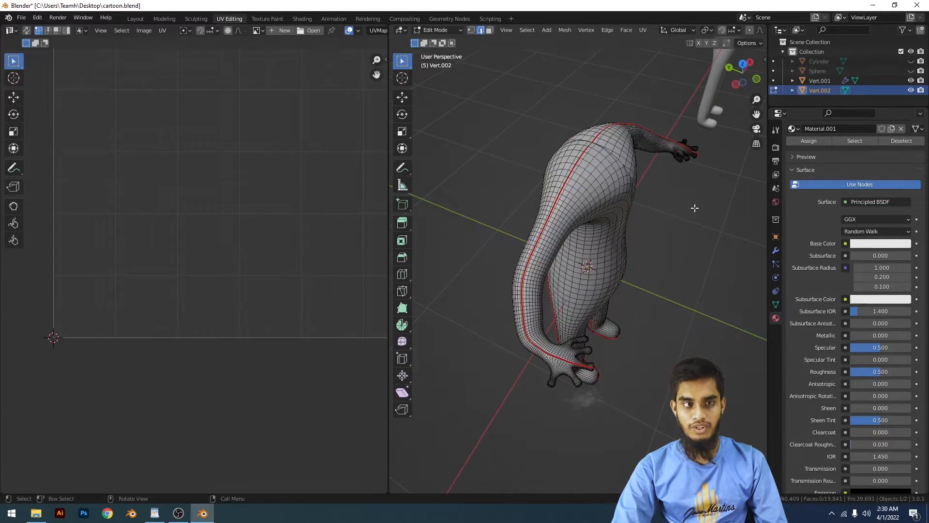
In front view, select the whole body and merge its vertices by distance
scroll(654, 215, "down", 3)
middle_click_drag(638, 253, 550, 164)
left_click(675, 272)
key("KP_1")
scroll(675, 272, "up", 4)
scroll(549, 164, "up", 5)
middle_click_drag(491, 227, 656, 271, "shift")
scroll(656, 273, "down", 4)
key("a")
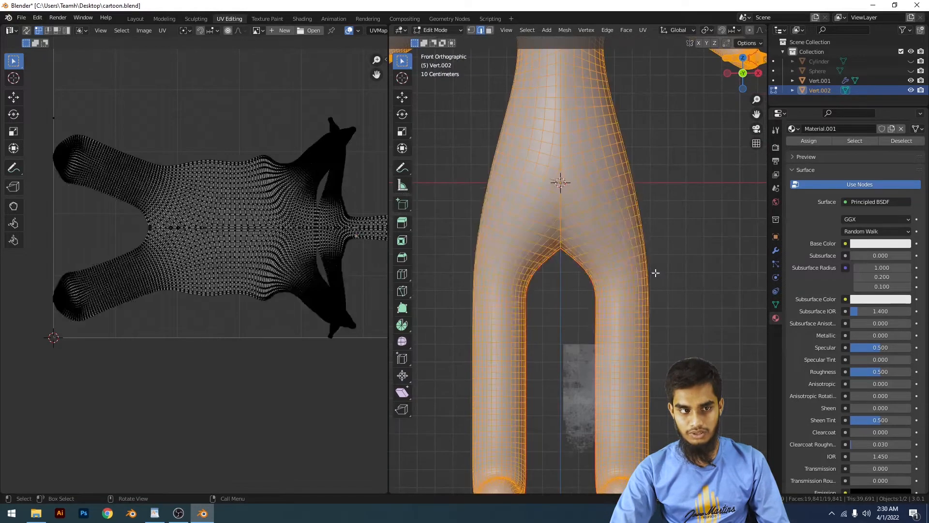
key("m")
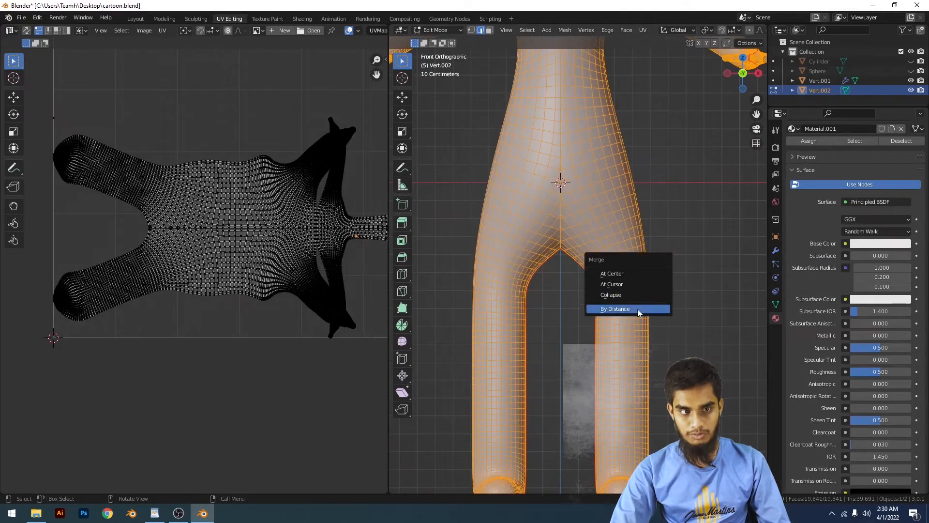
left_click(637, 309)
Deselect the mesh and mark the vertical centre edge line on the front of the torso as a seam
key("alt+a")
scroll(594, 284, "up", 8)
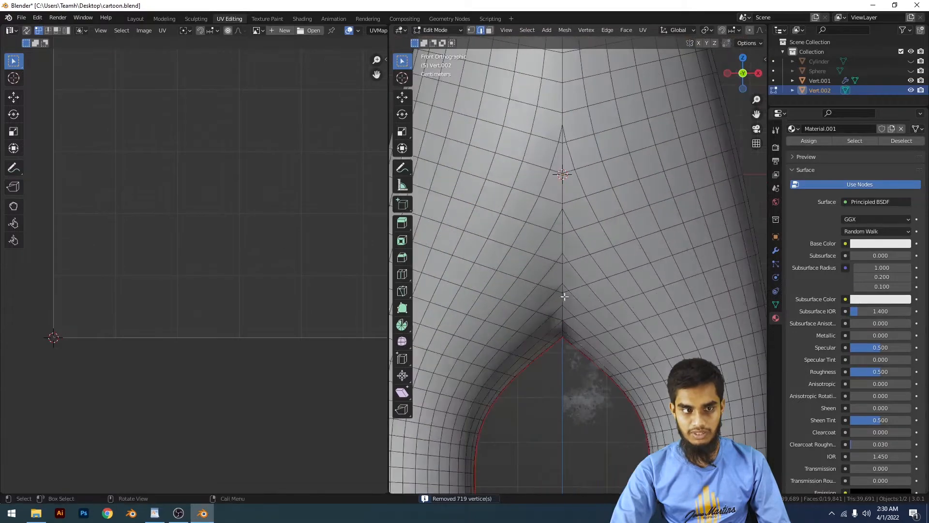
scroll(587, 251, "down", 6)
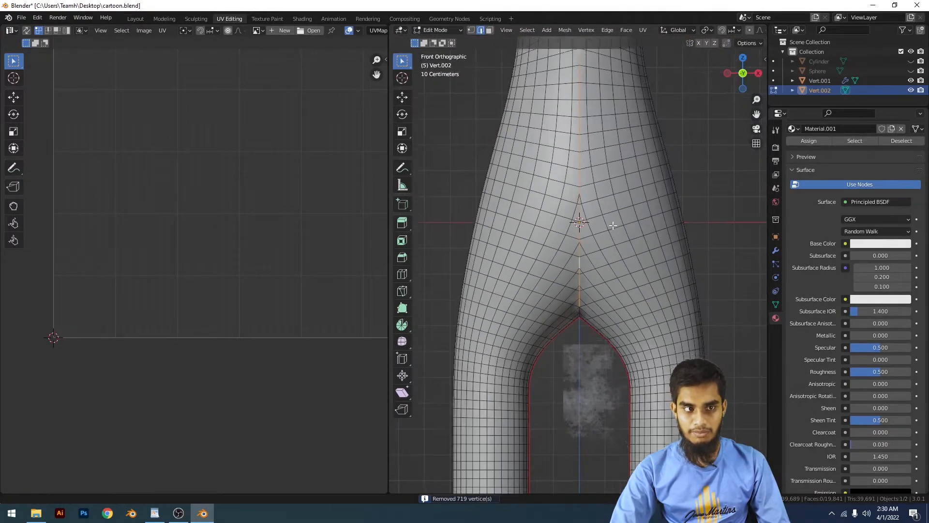
right_click(632, 229)
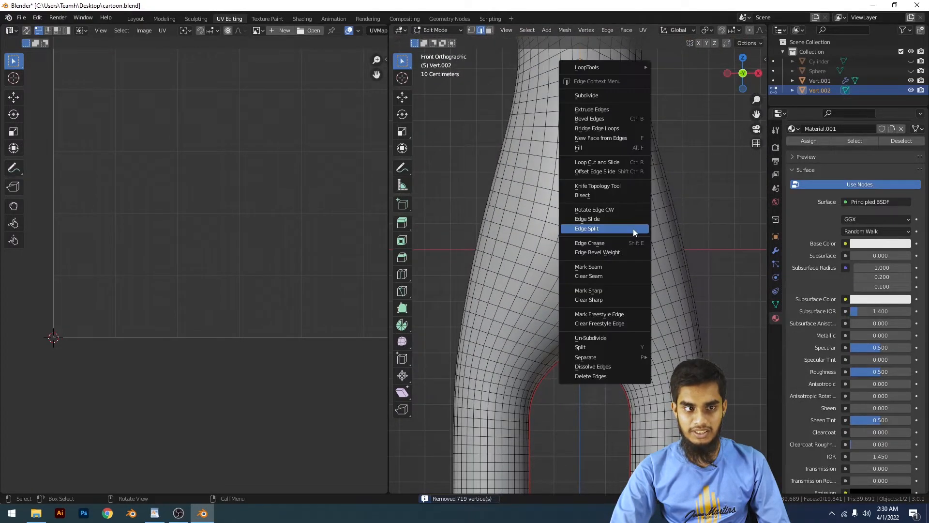
left_click(601, 266)
Select the whole body, unwrap it with the added centre seam and check the full UV layout
scroll(664, 253, "down", 6)
key("a")
key("u")
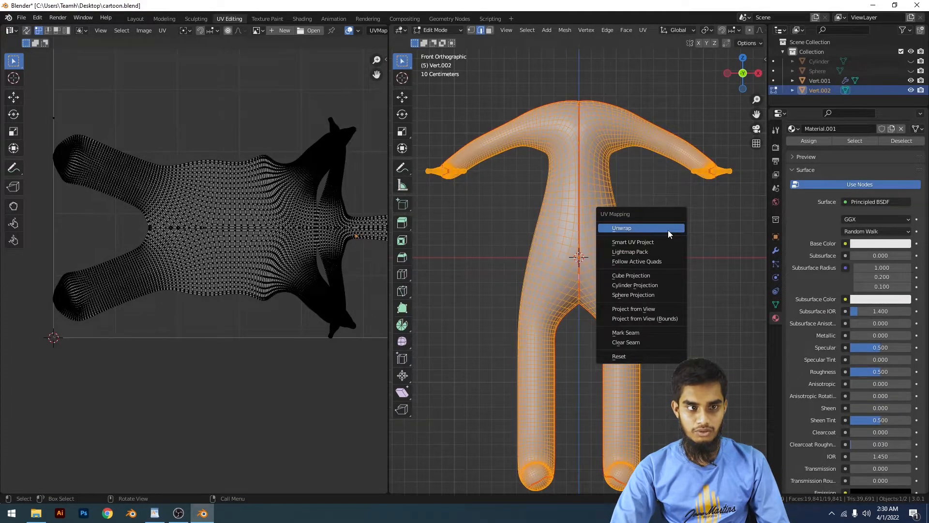
left_click(647, 235)
scroll(244, 249, "down", 4)
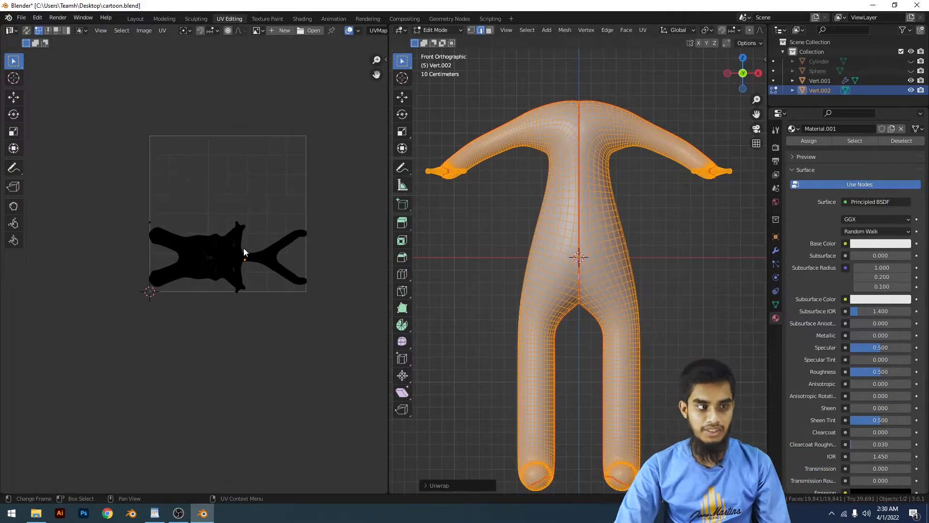
Mark the vertical centre edge line on the back of the torso as a seam
scroll(297, 276, "up", 4)
middle_click_drag(294, 275, 300, 283)
scroll(695, 232, "down", 4)
left_click(694, 233)
middle_click_drag(695, 232, 610, 275)
scroll(610, 275, "up", 5)
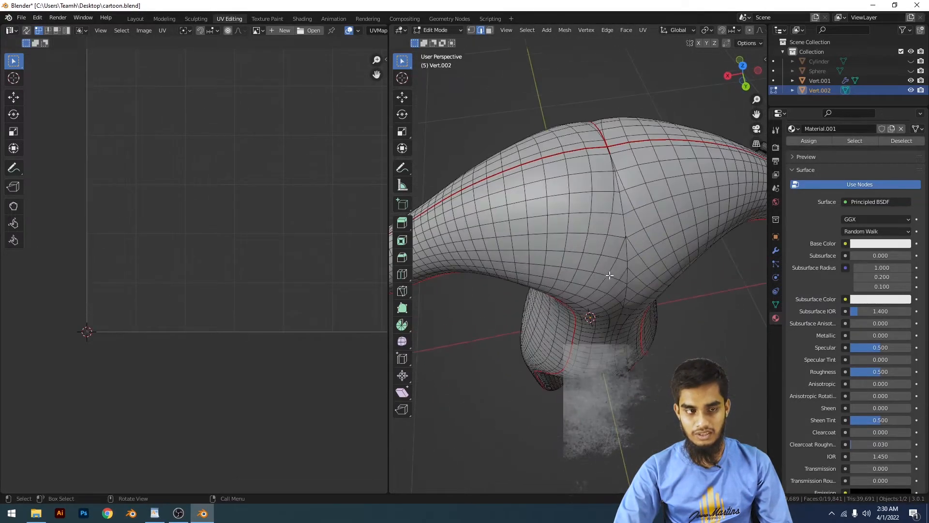
scroll(628, 253, "down", 5)
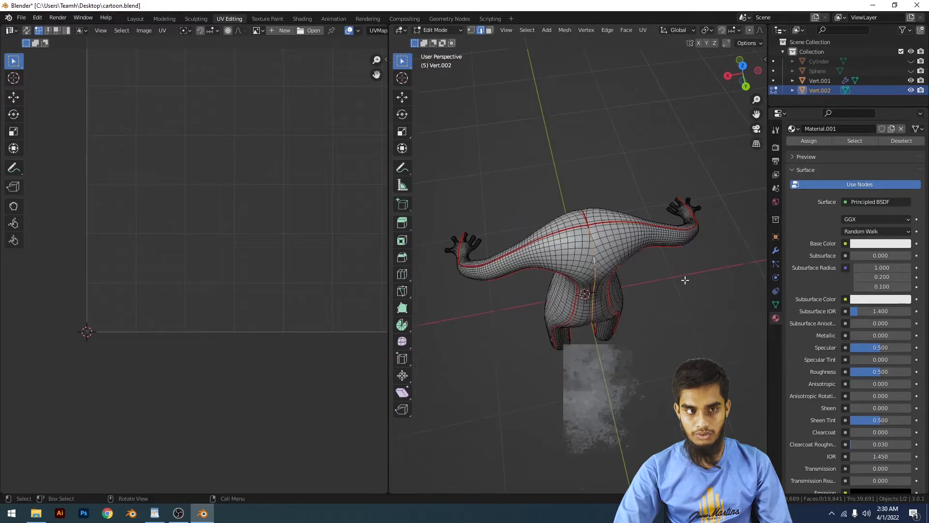
middle_click_drag(684, 276, 685, 172)
scroll(684, 172, "up", 4)
right_click(699, 222)
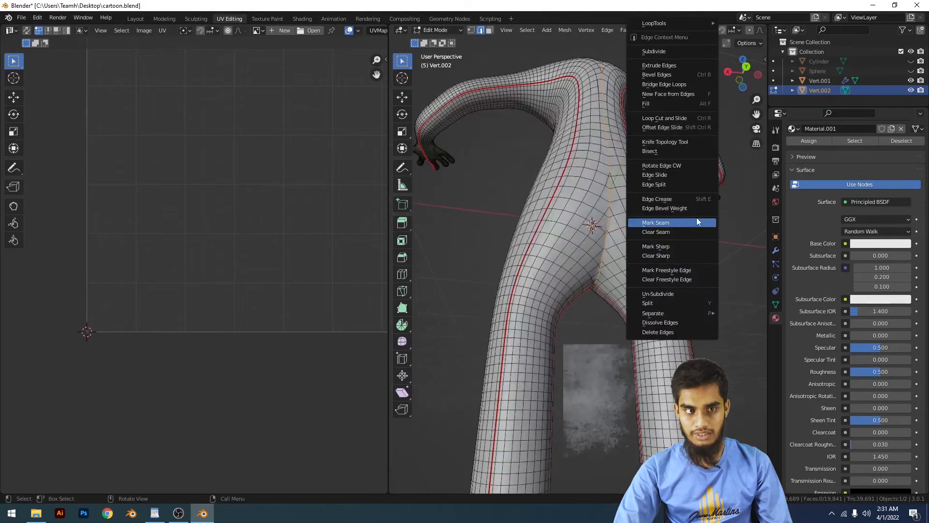
left_click(697, 222)
Select the whole body, unwrap it with the front and back centre seams, and inspect the resulting UV islands
scroll(696, 219, "down", 5)
middle_click_drag(696, 218, 644, 252)
scroll(621, 269, "up", 6)
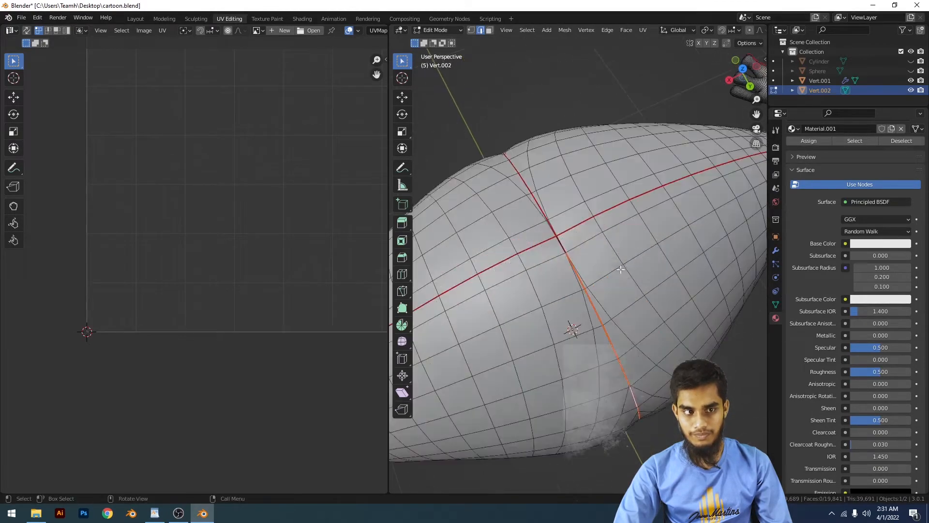
scroll(615, 267, "up", 2)
key("a")
scroll(629, 256, "down", 4)
key("u")
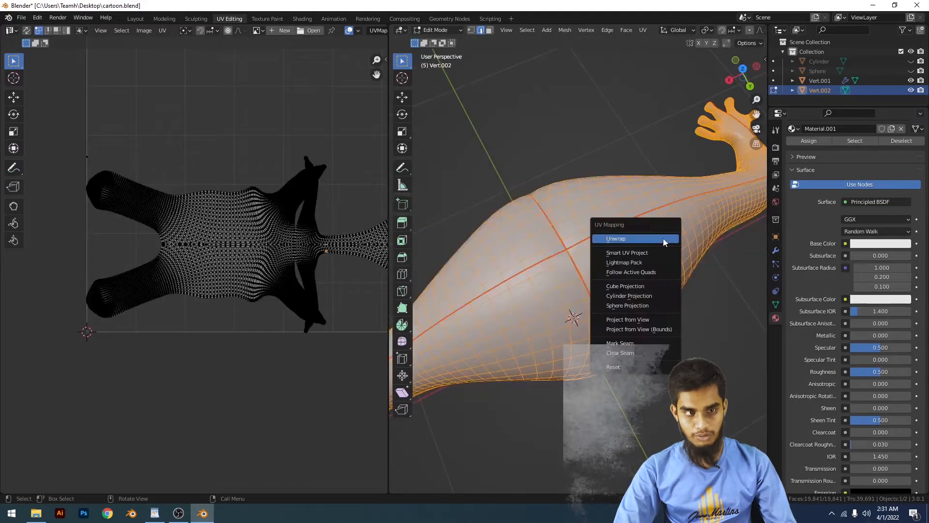
left_click(663, 238)
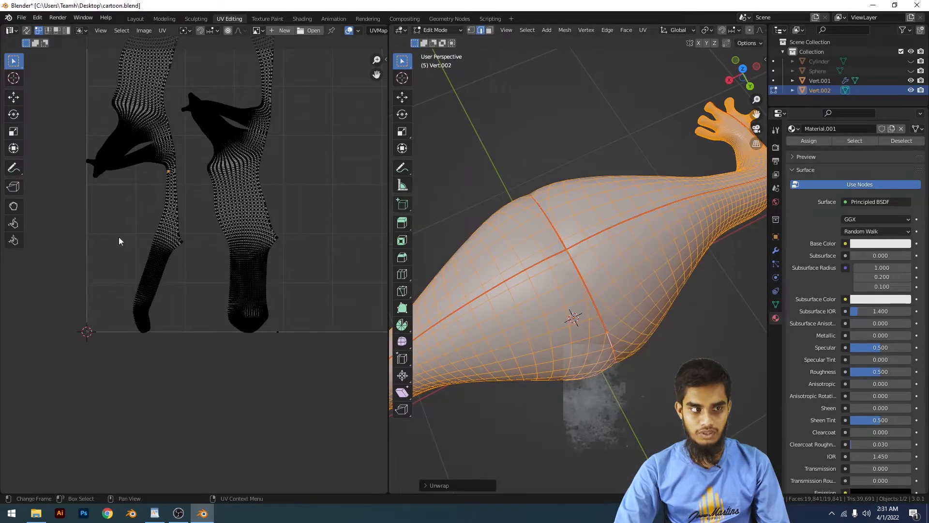
scroll(145, 218, "down", 4)
scroll(263, 242, "up", 6)
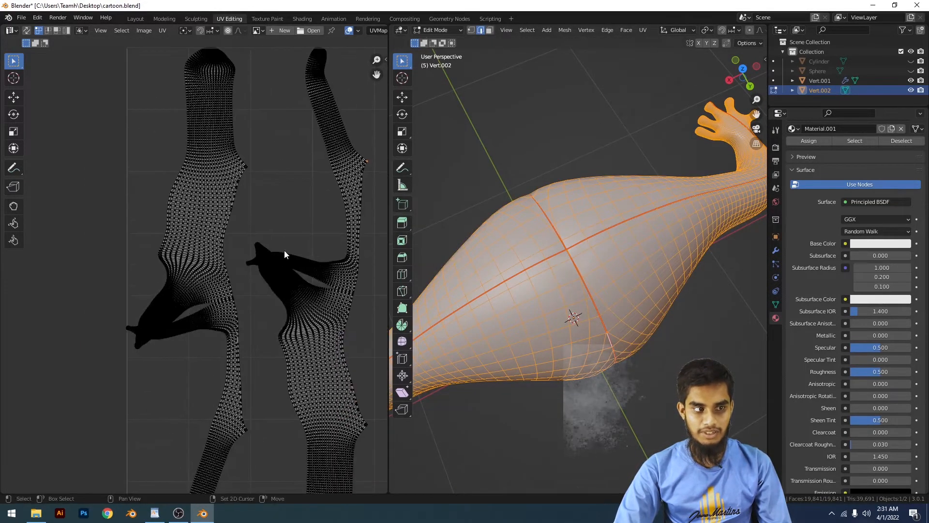
scroll(290, 290, "down", 1)
scroll(245, 259, "up", 5)
scroll(576, 271, "down", 3)
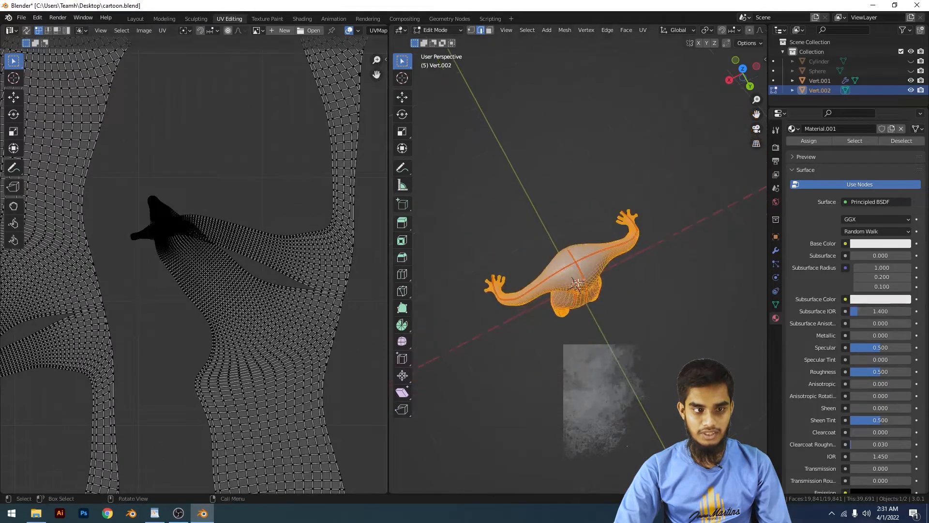
Examine the selected body from several angles, checking how the arms connect to the torso
left_click(637, 294)
middle_click_drag(637, 294, 516, 259)
scroll(661, 268, "up", 5)
key("a")
scroll(663, 269, "down", 5)
middle_click_drag(598, 250, 661, 265)
left_click(655, 250)
key("a")
scroll(560, 257, "up", 4)
middle_click_drag(559, 257, 557, 196)
scroll(605, 188, "down", 4)
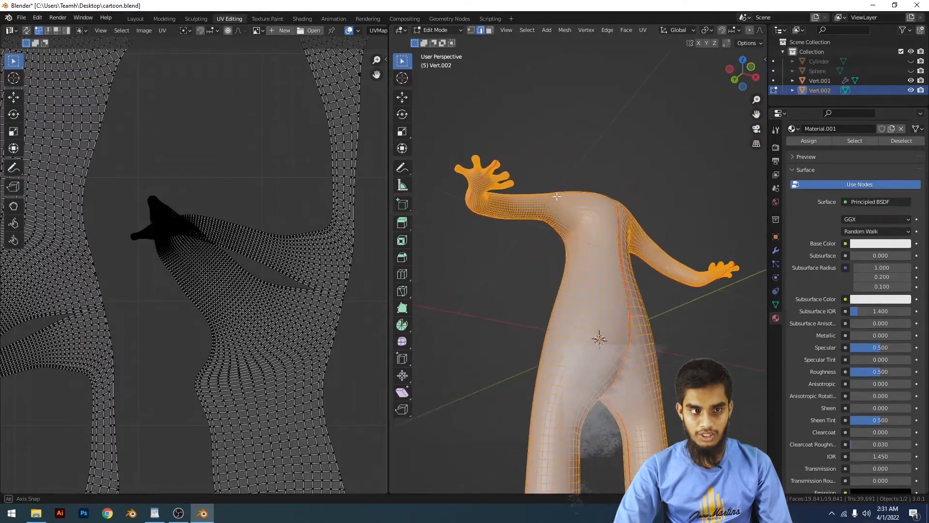
Mark the edge loop around the character's right shoulder, where the arm meets the torso, as a seam
scroll(585, 234, "up", 3)
middle_click_drag(584, 234, 629, 315, "shift")
scroll(630, 295, "up", 2)
middle_click_drag(634, 270, 620, 282)
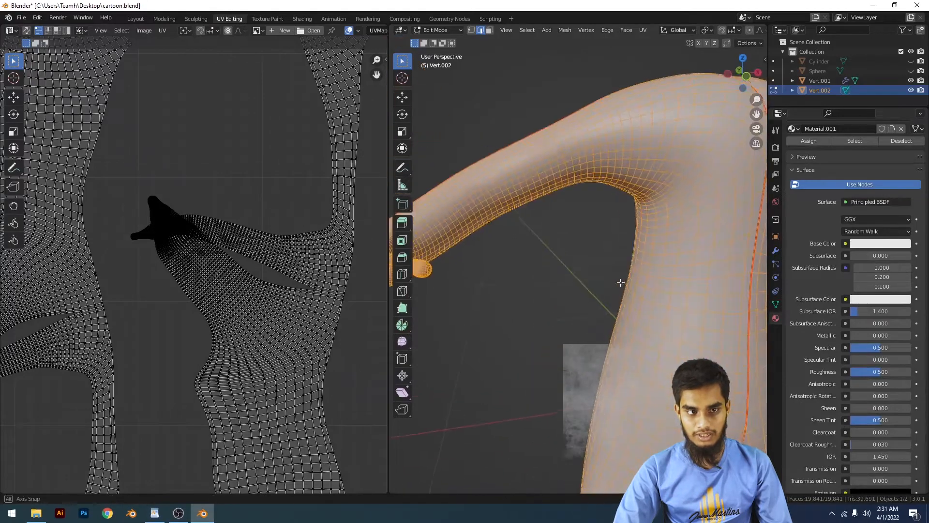
scroll(663, 238, "down", 1)
middle_click_drag(663, 238, 618, 251)
scroll(615, 285, "up", 2)
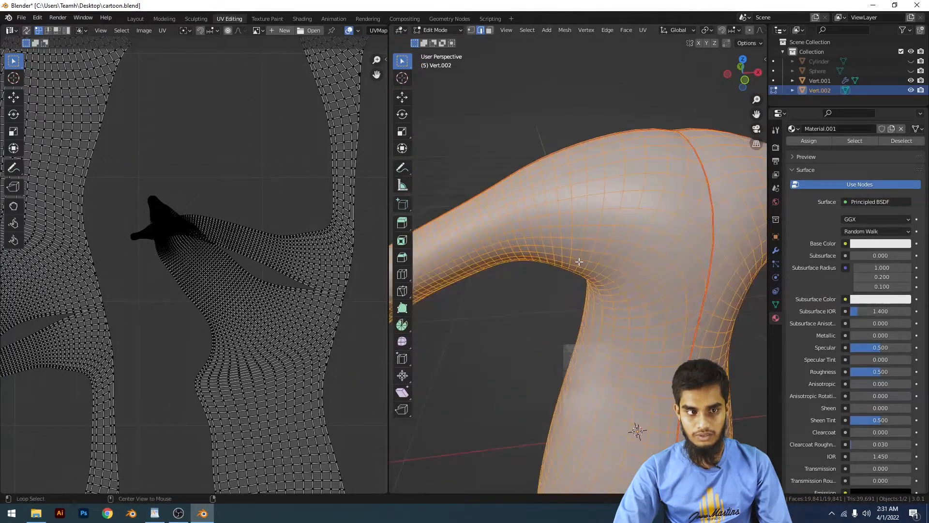
left_click(593, 254, "alt")
right_click(611, 227)
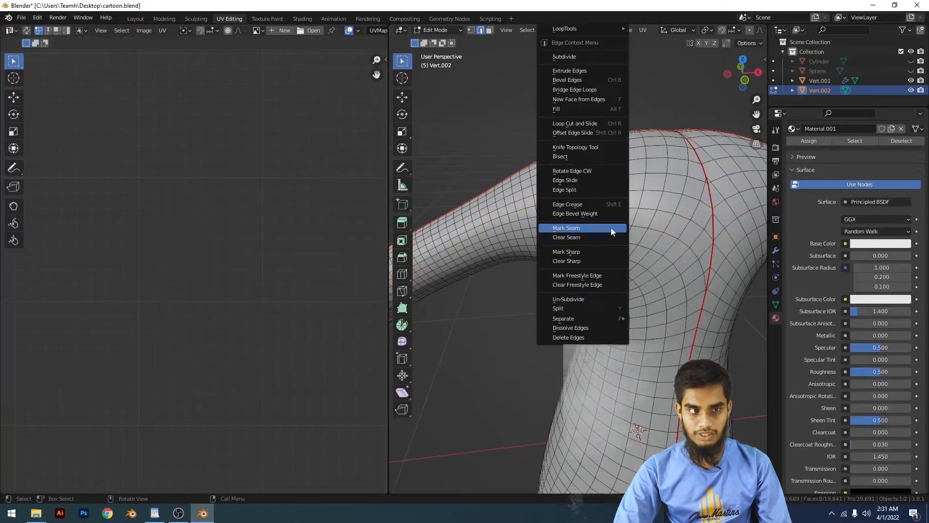
left_click(611, 227)
In front view, mark the matching edge loop around the character's left shoulder as a seam
middle_click_drag(610, 227, 594, 245)
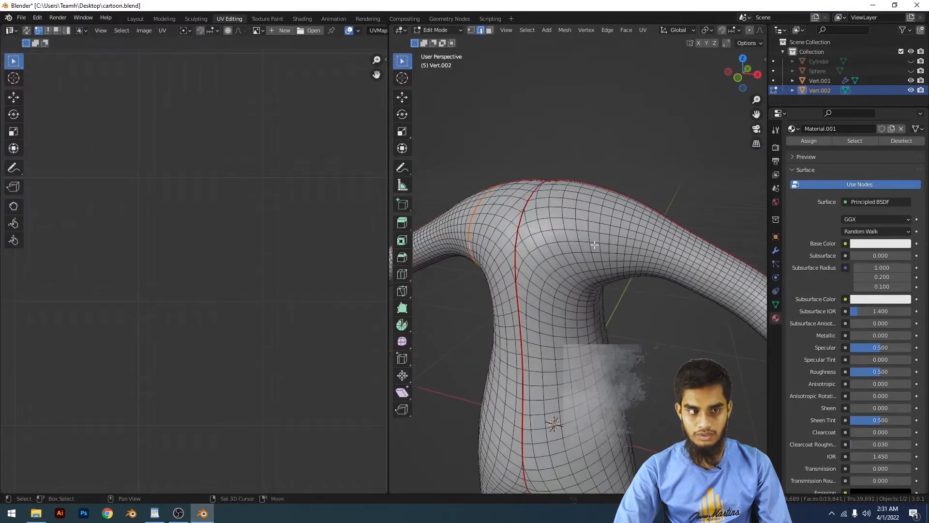
key("KP_1")
scroll(595, 243, "up", 2)
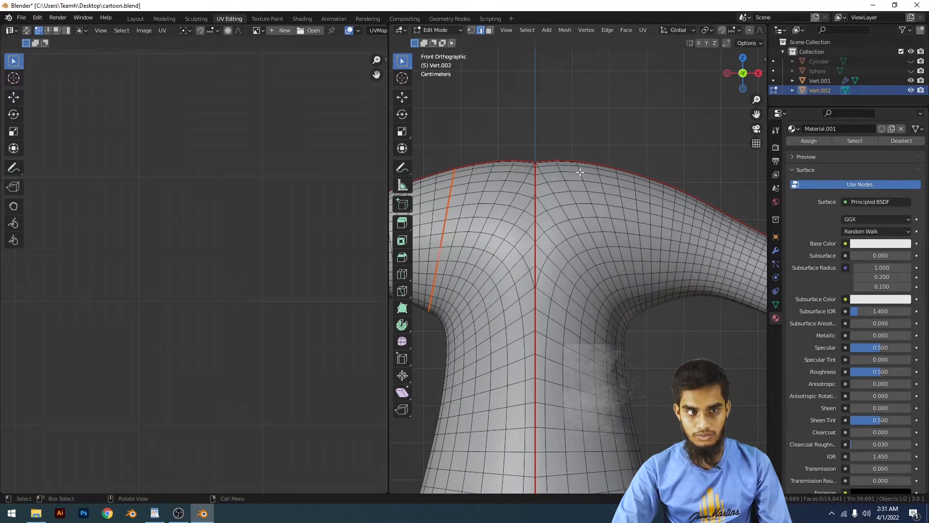
right_click(622, 177)
left_click(607, 222)
Unwrap the whole body with the shoulder seams and check the separated arm islands in the UV layout
scroll(664, 238, "down", 5)
key("a")
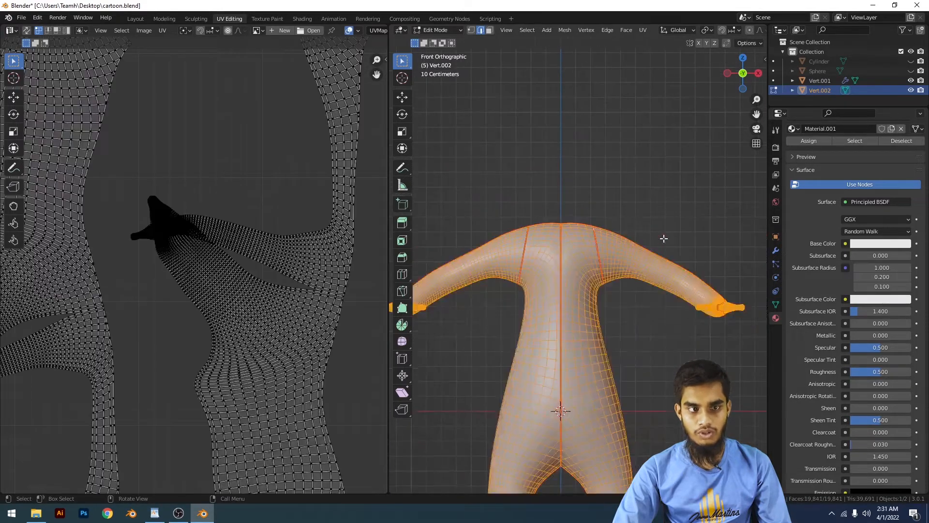
key("u")
left_click(664, 238)
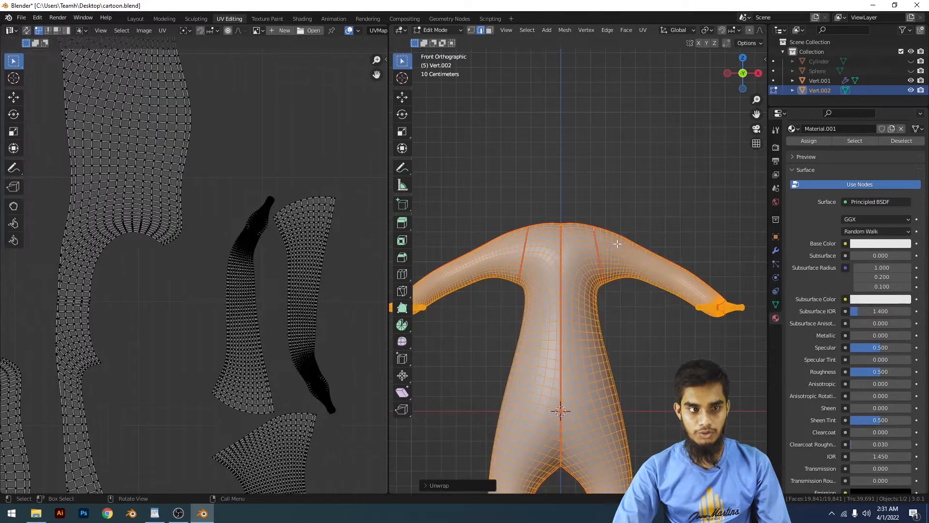
scroll(621, 240, "down", 3)
scroll(621, 240, "down", 1)
scroll(177, 254, "down", 3)
scroll(225, 304, "up", 4)
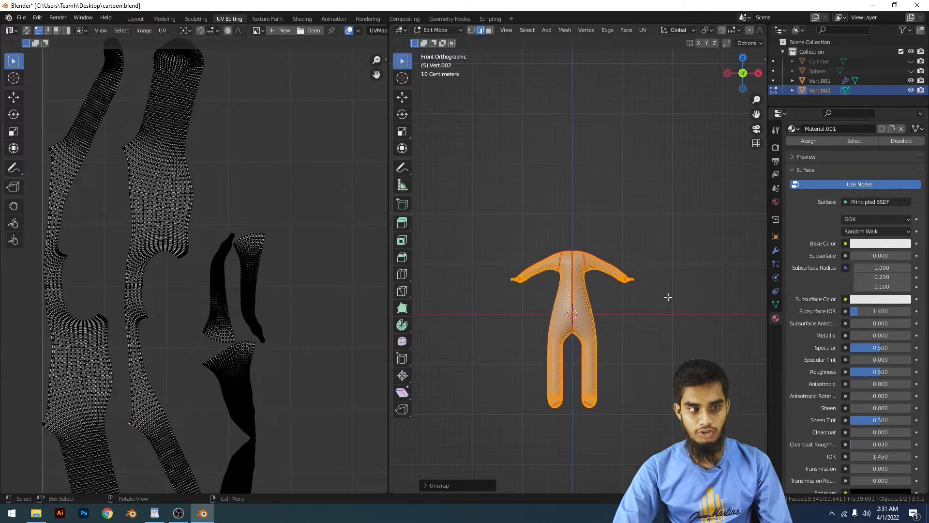
Deselect the mesh and mark the edge loops around the tops of both legs, just beside the crotch, as seams
key("alt+a")
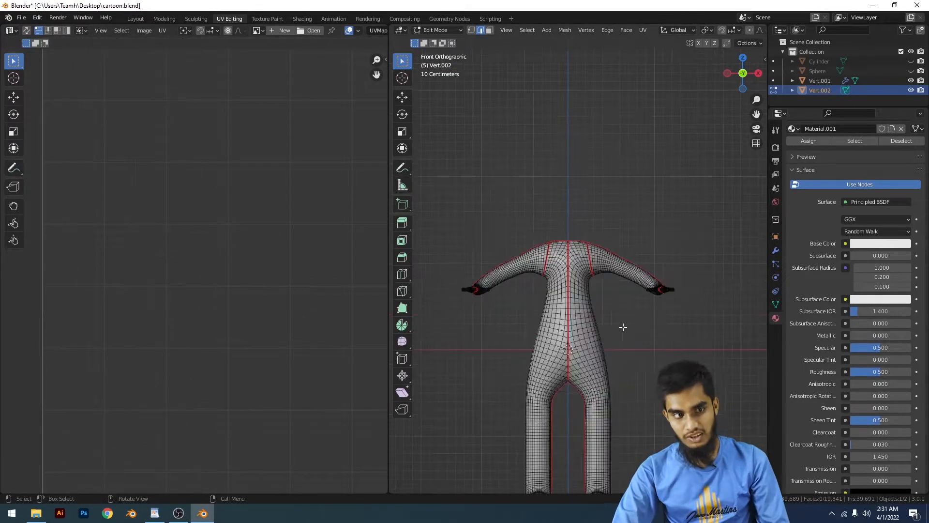
scroll(622, 234, "up", 5)
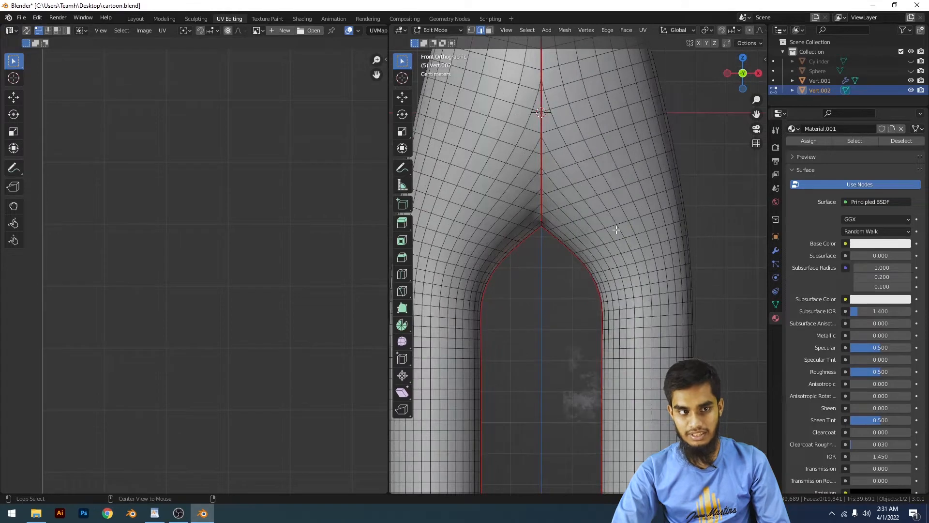
scroll(572, 267, "down", 4)
scroll(573, 267, "up", 5)
scroll(668, 268, "down", 2)
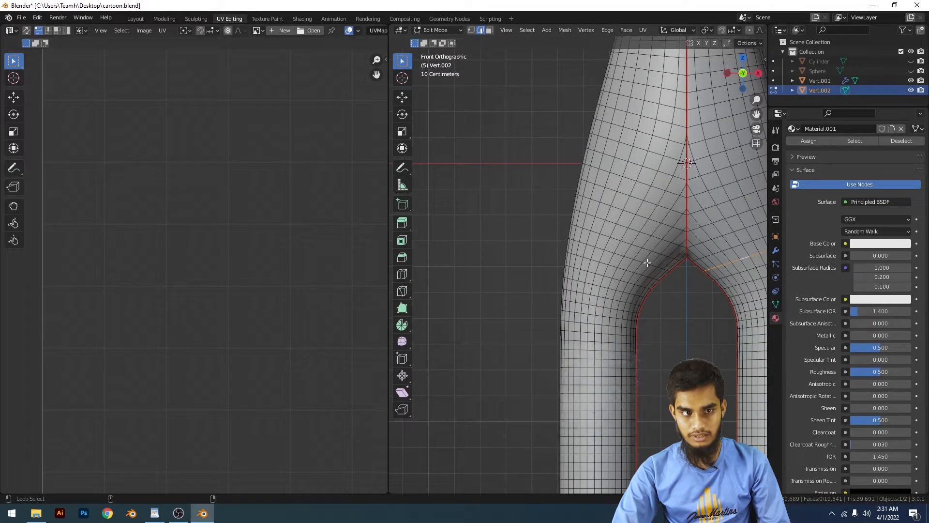
right_click(647, 262)
left_click(664, 256)
scroll(651, 268, "down", 4)
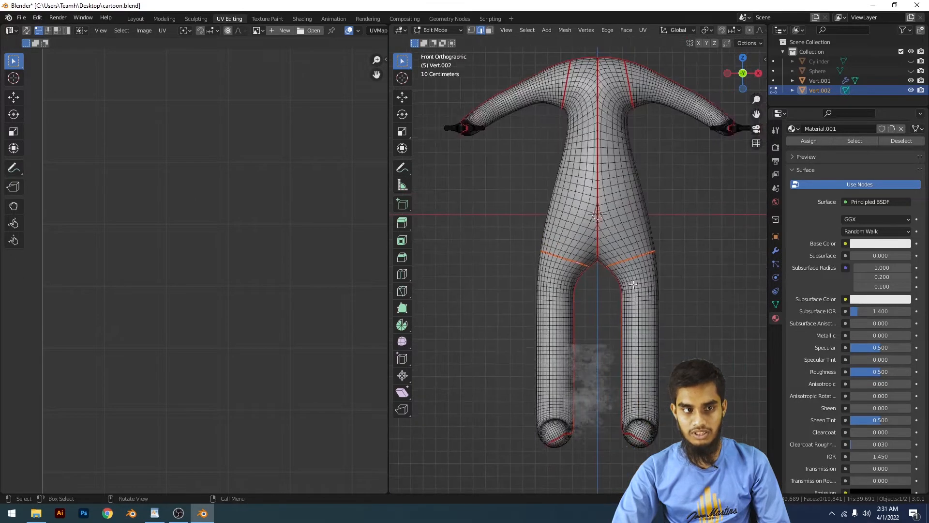
Select the whole body and unwrap it with the added leg seams
key("a")
key("u")
left_click(648, 267)
key("u")
left_click(648, 267)
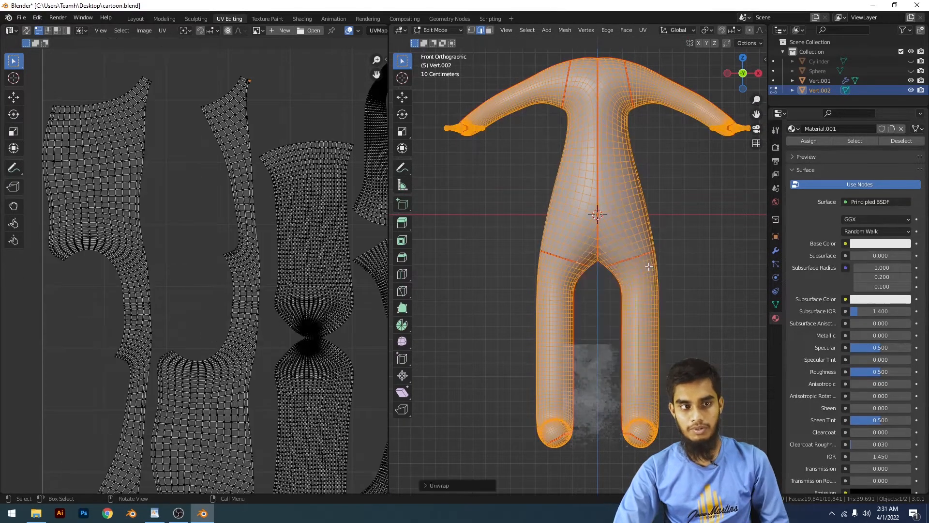
scroll(655, 238, "down", 4)
Deselect the mesh and mark the edge loop around the character's left wrist as a seam
key("alt+a")
scroll(651, 224, "up", 2)
middle_click_drag(654, 219, 612, 255)
scroll(645, 259, "up", 4)
scroll(558, 299, "up", 4)
scroll(613, 255, "up", 2)
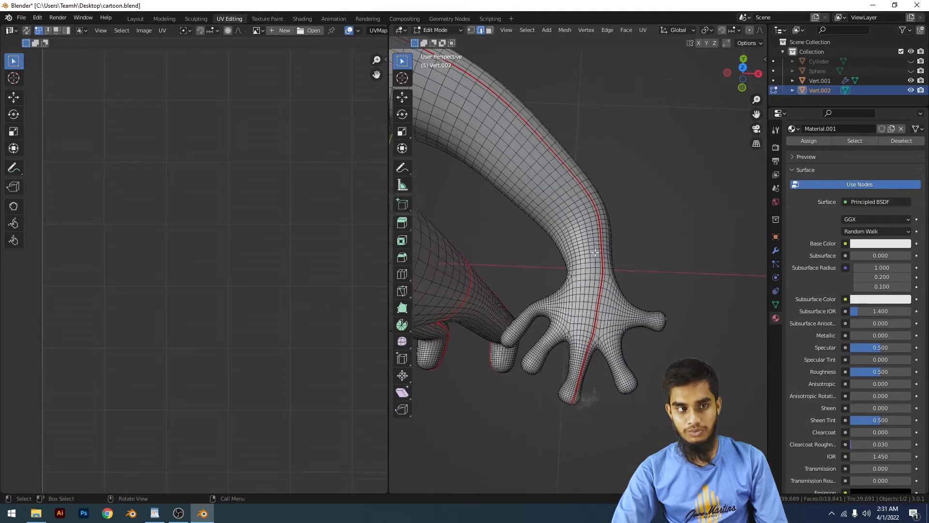
scroll(595, 252, "up", 2)
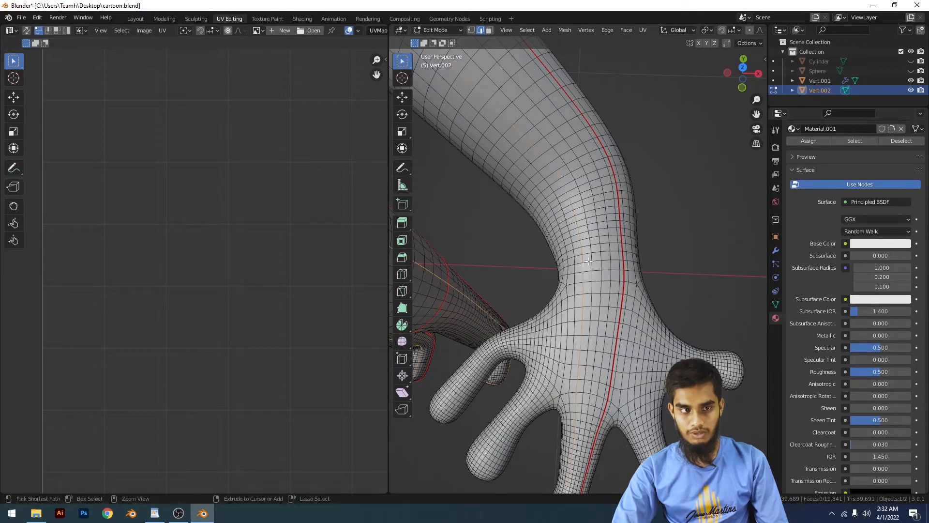
right_click(660, 249)
left_click(661, 250)
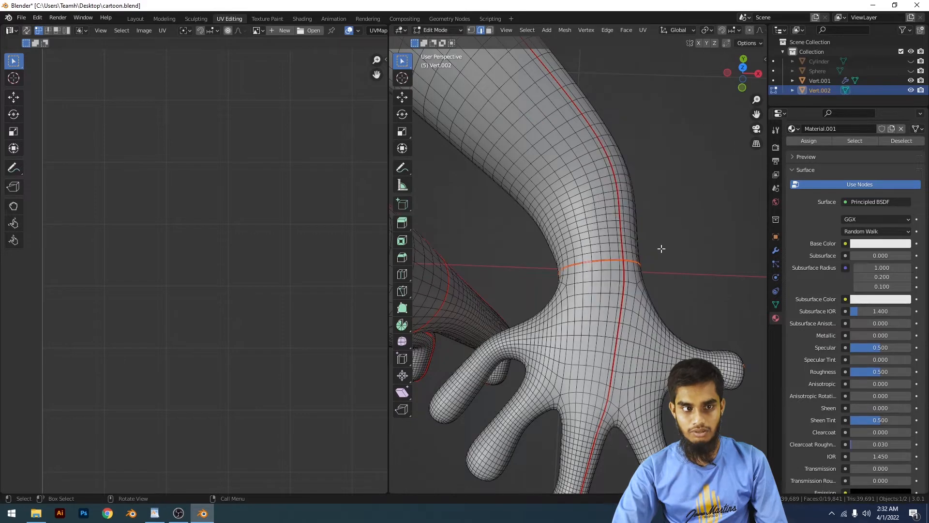
Examine the left hand, its fingers and the wrist seam from above and from the side
scroll(658, 253, "down", 4)
middle_click_drag(657, 253, 638, 296)
scroll(638, 295, "up", 2)
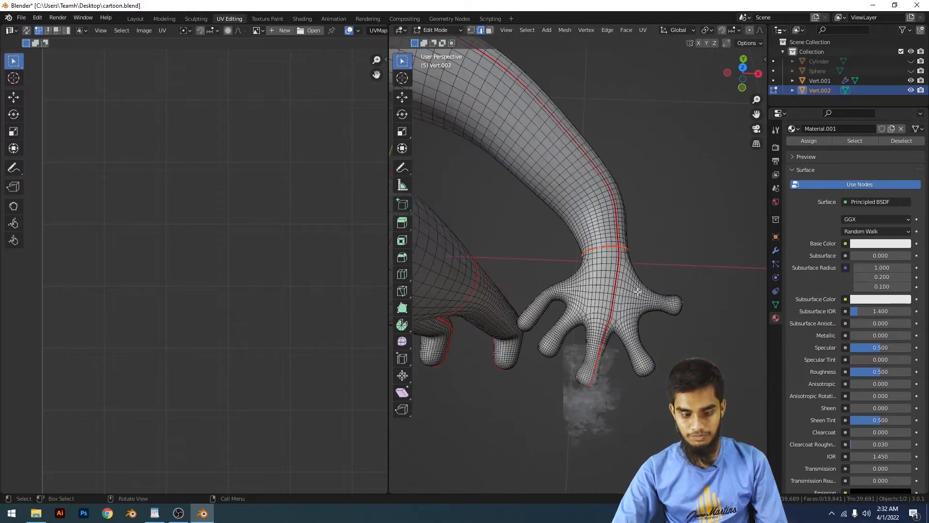
scroll(637, 290, "down", 3)
key("KP_7")
scroll(644, 242, "up", 4)
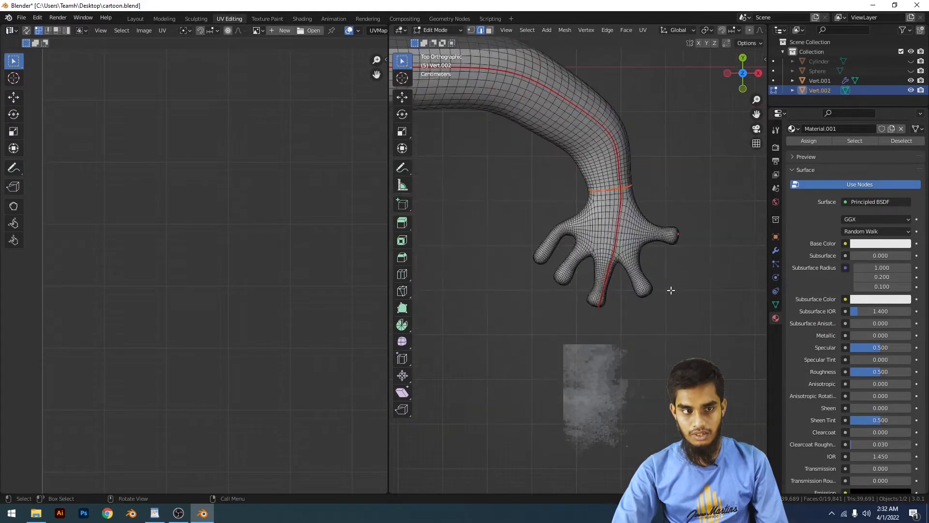
middle_click_drag(671, 290, 633, 136)
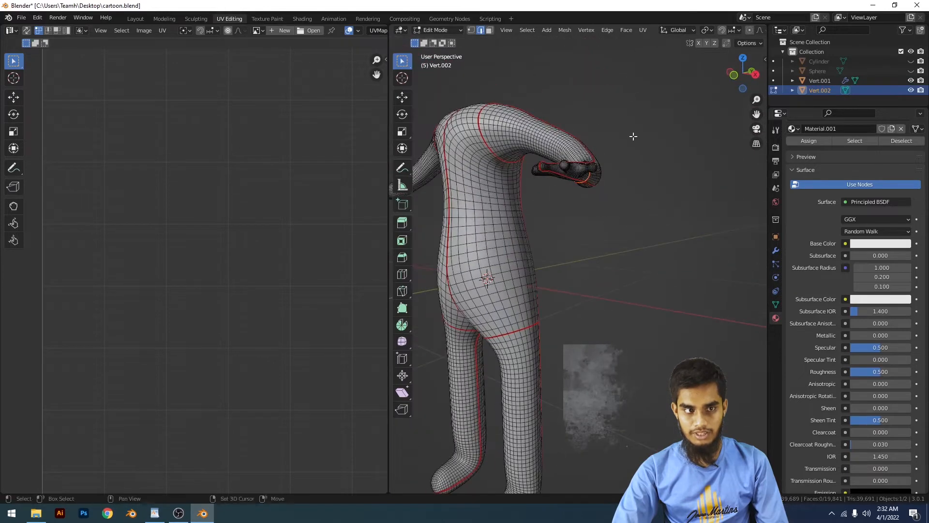
scroll(642, 253, "up", 6)
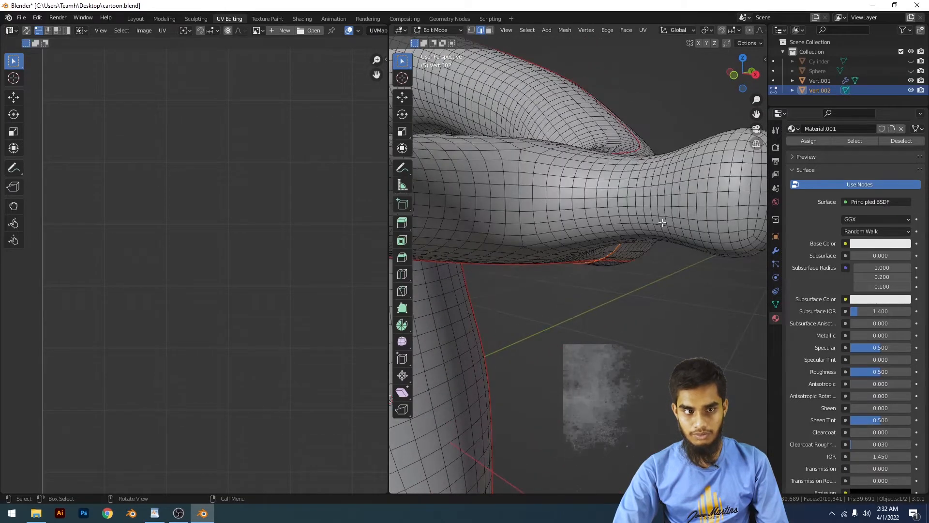
scroll(677, 217, "down", 3)
scroll(697, 214, "up", 3)
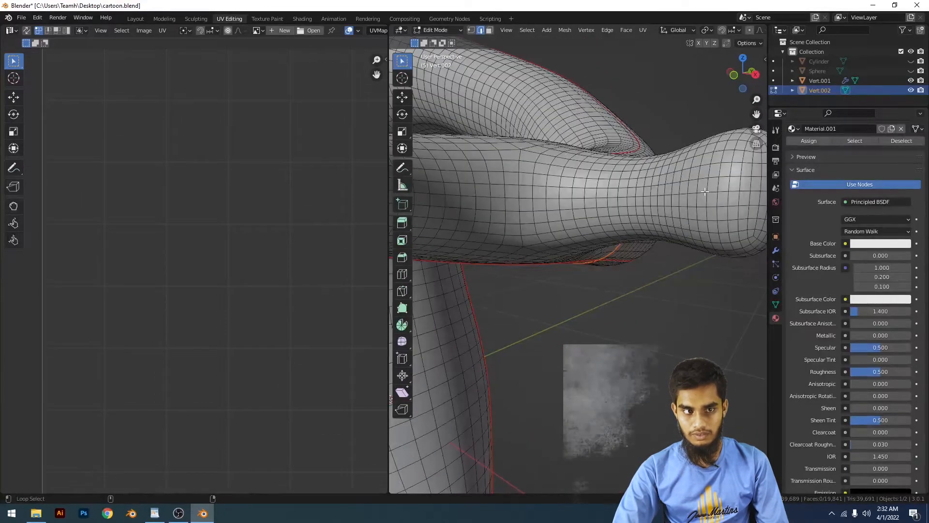
middle_click_drag(704, 191, 628, 284)
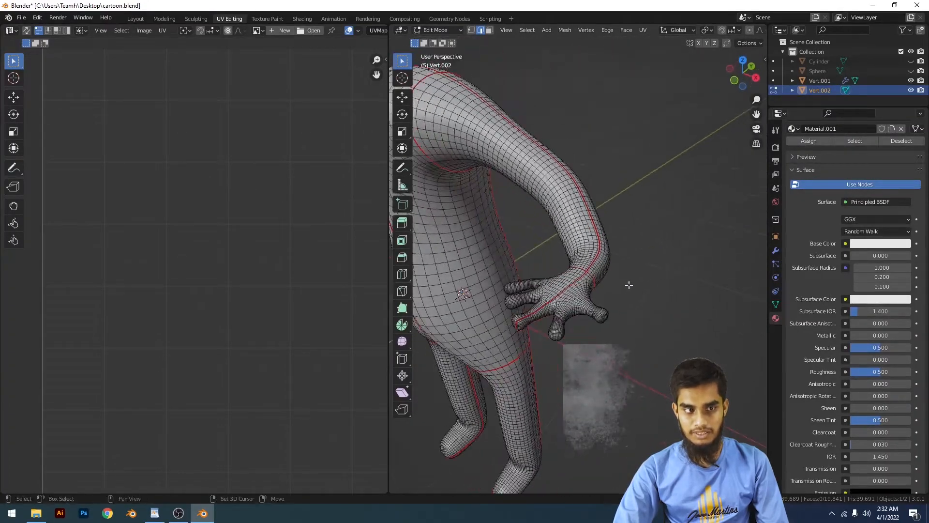
Deselect the mesh and mark the edge loop around the character's right wrist as a seam
key("a")
scroll(662, 241, "down", 4)
middle_click_drag(550, 244, 599, 262)
scroll(599, 261, "up", 4)
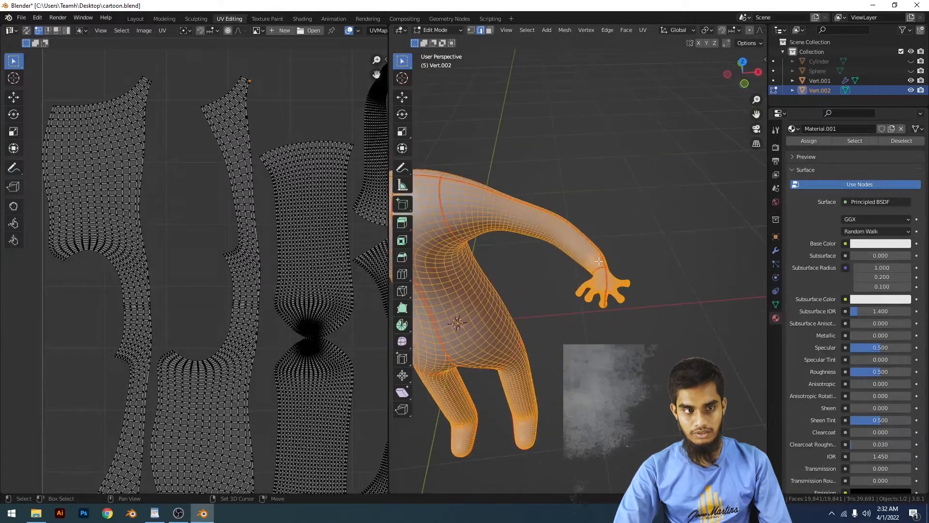
key("KP_7")
middle_click_drag(568, 289, 682, 257, "shift")
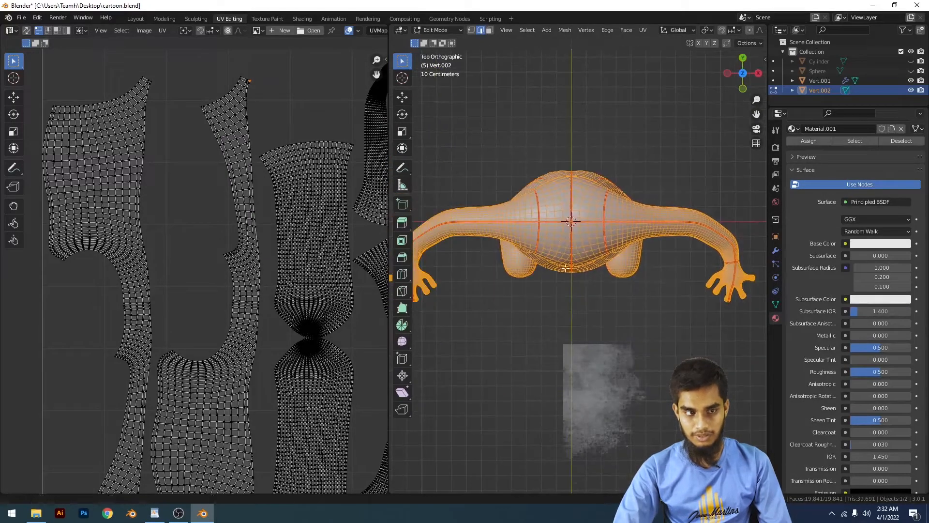
scroll(660, 249, "up", 10)
scroll(688, 223, "up", 1)
left_click(714, 198)
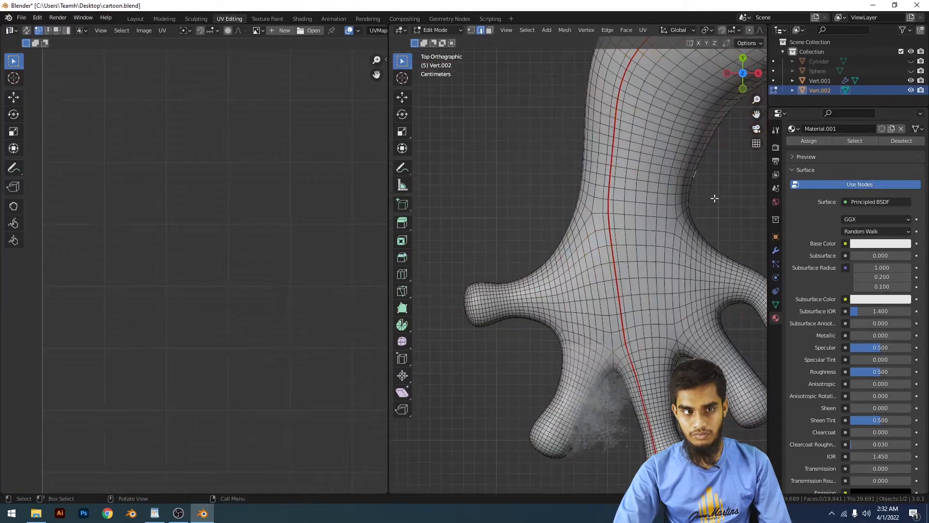
left_click(661, 180, "alt")
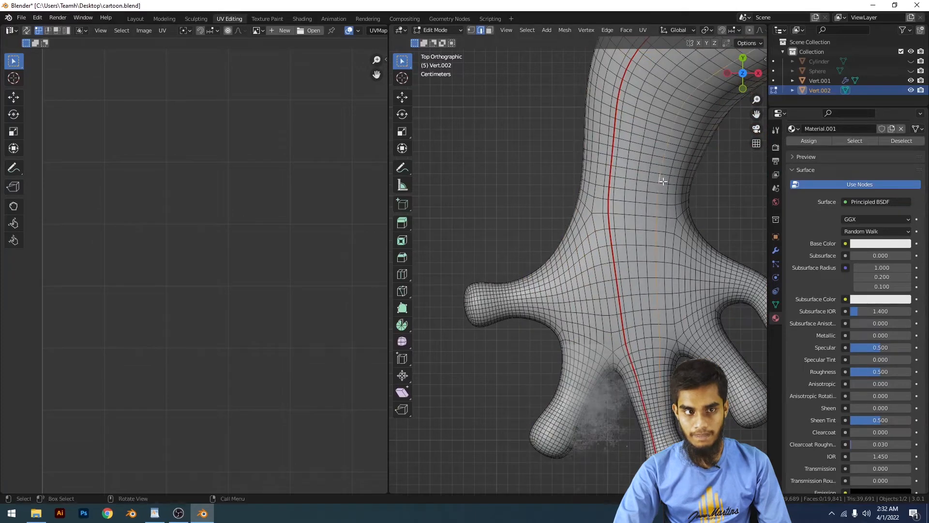
right_click(666, 184)
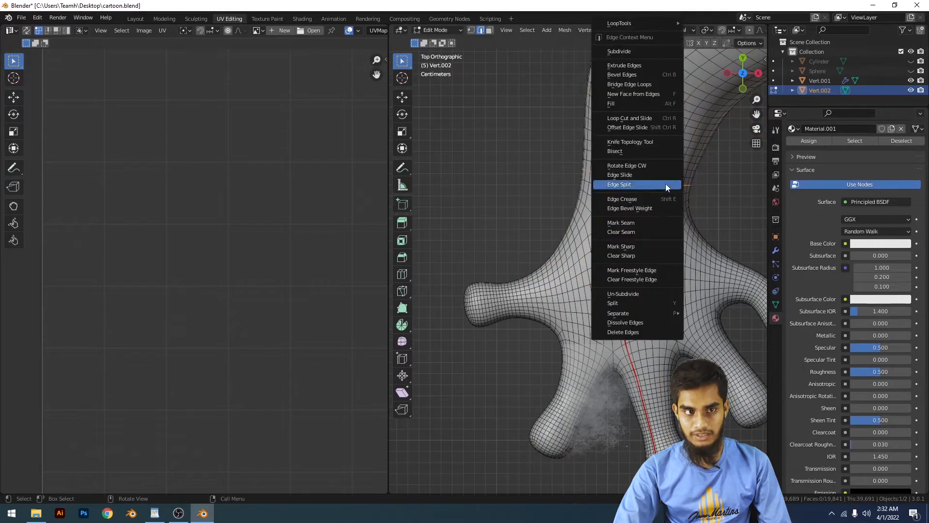
left_click(634, 225)
Select the whole body and unwrap it with the seams at both wrists included
scroll(635, 225, "down", 3)
key("a")
middle_click_drag(668, 228, 687, 222)
key("u")
left_click(687, 225)
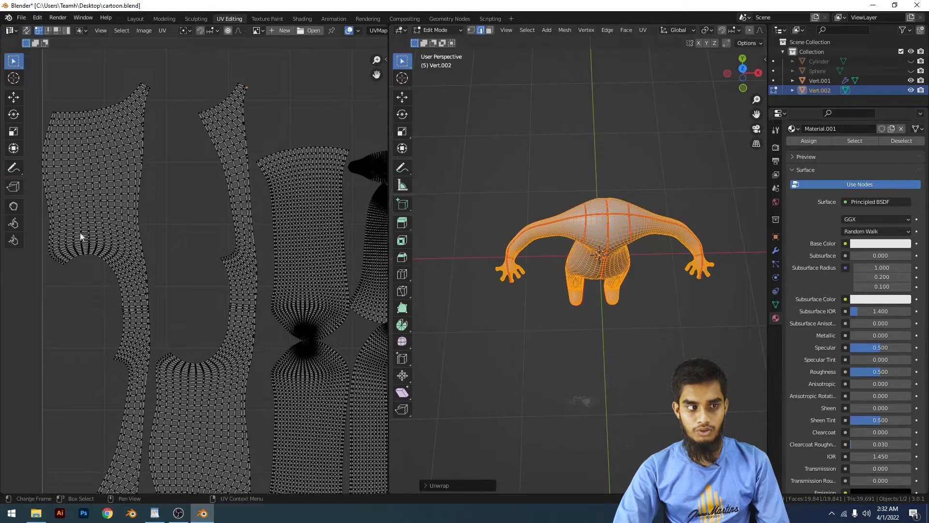
Examine the unwrapped torso islands in the UV layout, checking how square and evenly spaced their quads are
scroll(271, 266, "up", 5)
scroll(259, 271, "up", 1)
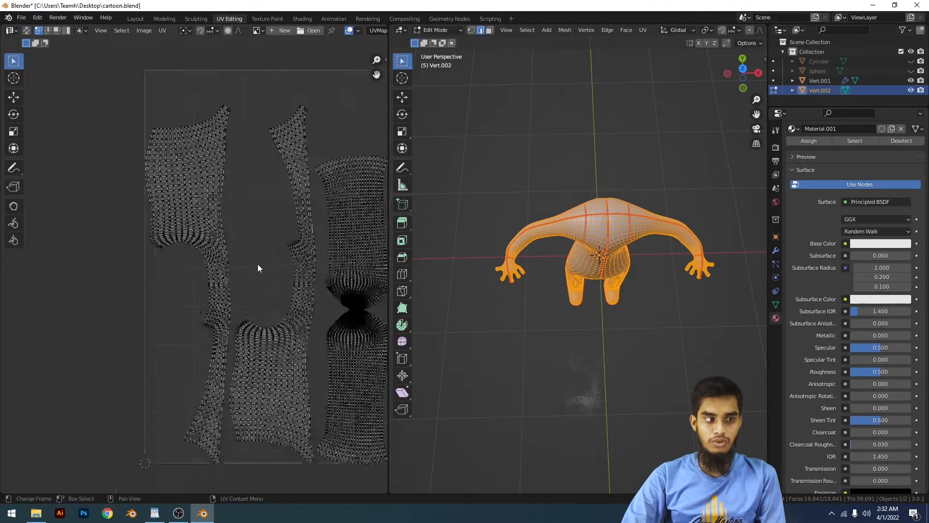
scroll(267, 265, "down", 4)
scroll(237, 191, "up", 8)
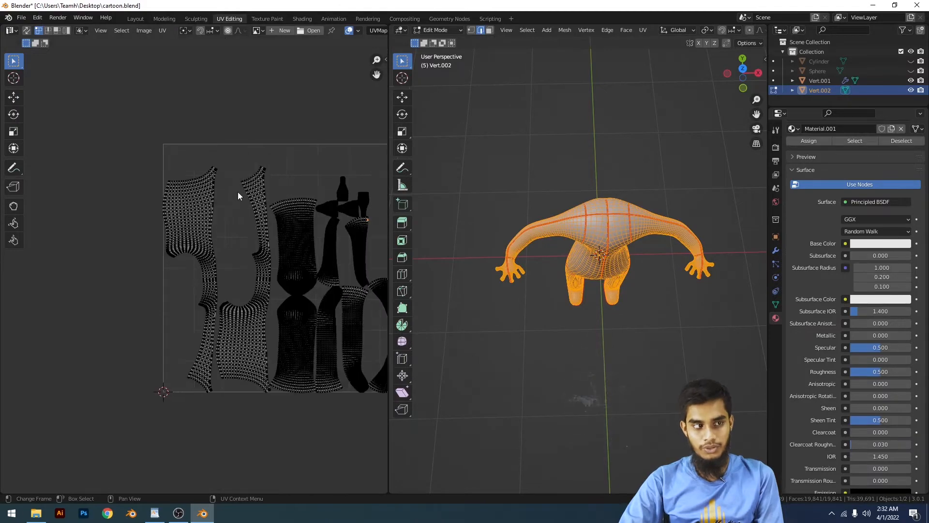
scroll(236, 263, "down", 5)
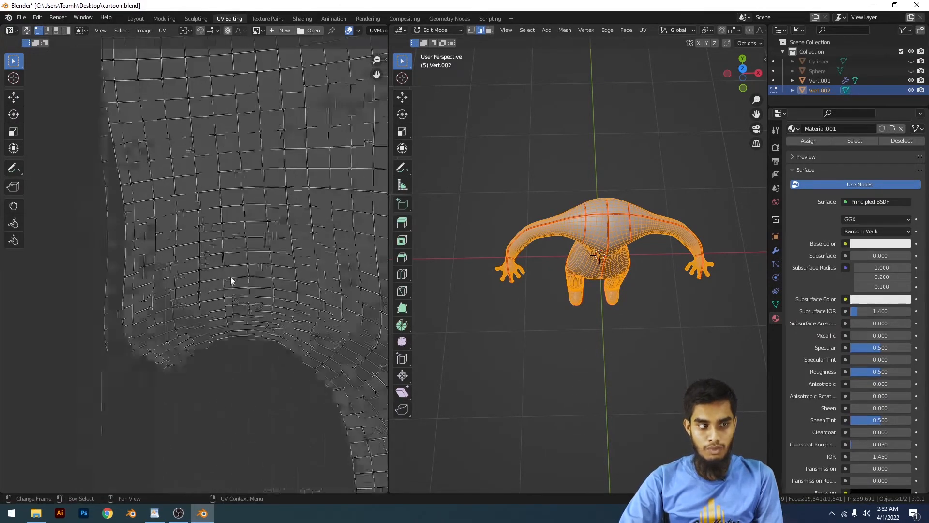
scroll(286, 191, "up", 5)
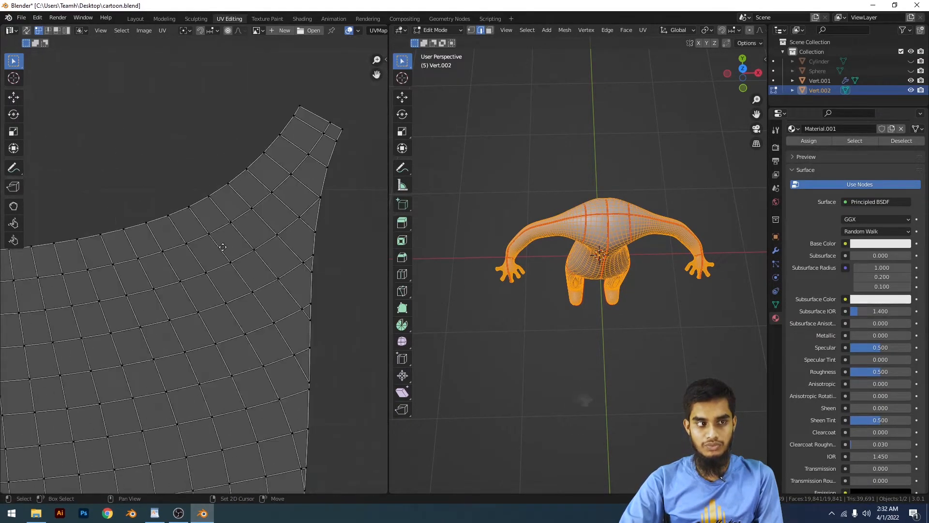
scroll(336, 120, "down", 4)
scroll(271, 300, "up", 4)
scroll(278, 288, "down", 6)
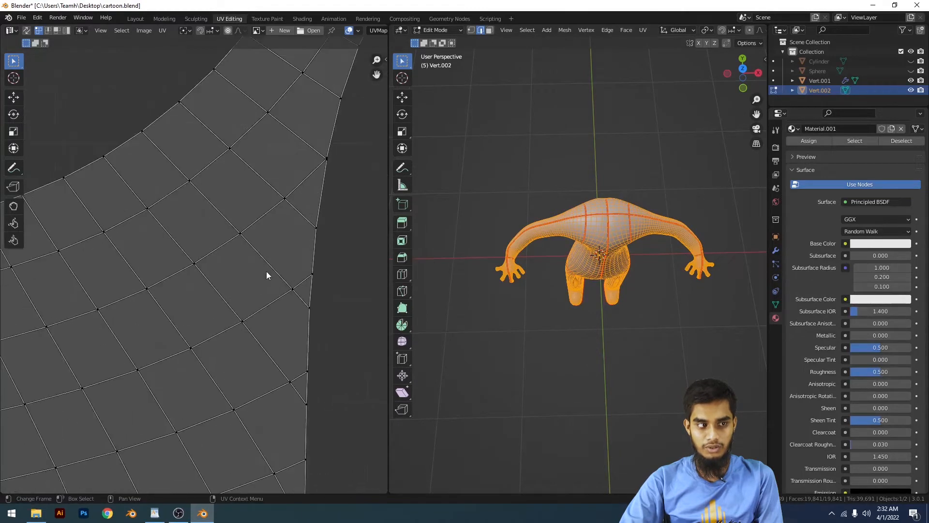
scroll(211, 274, "up", 2)
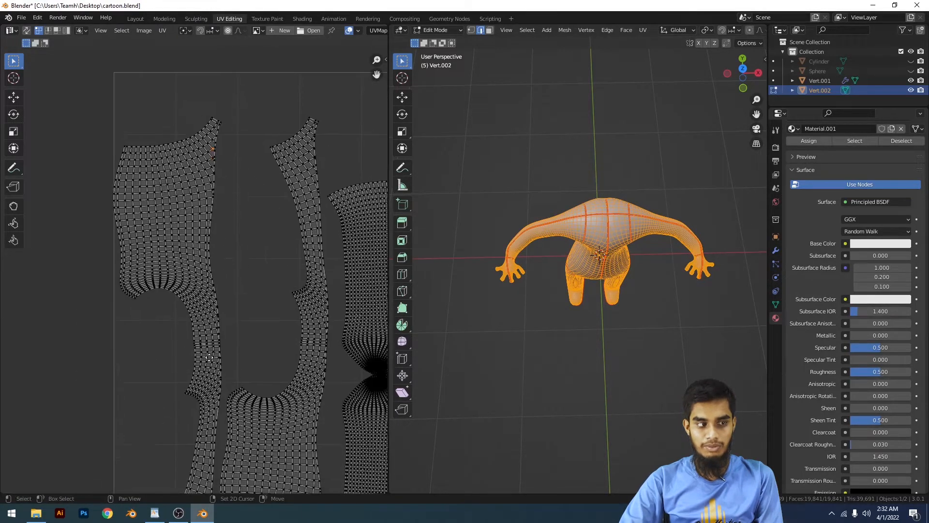
scroll(270, 315, "down", 5)
Examine the seams on the front of the body, toggling the mesh selection, and review the available UV mapping methods
left_click(670, 292)
middle_click_drag(670, 292, 666, 242)
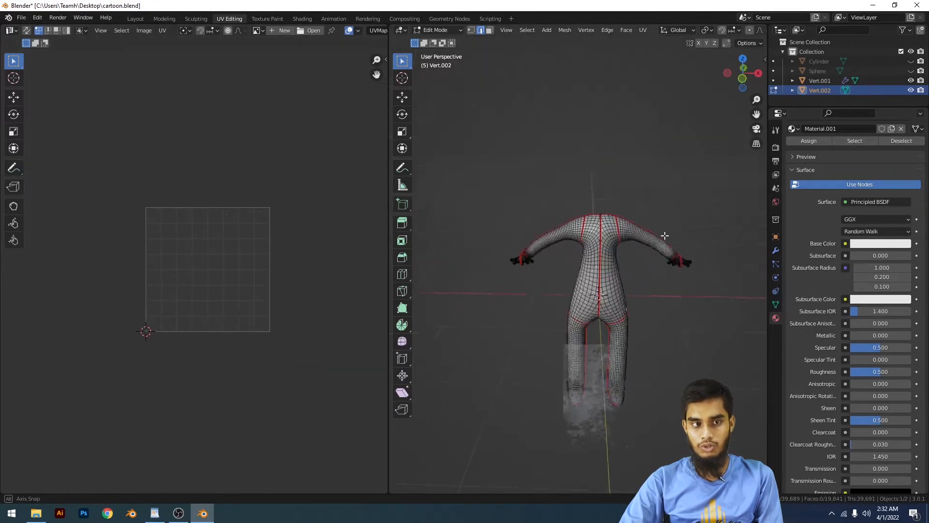
scroll(694, 303, "up", 4)
scroll(660, 288, "down", 4)
scroll(629, 265, "up", 4)
key("a")
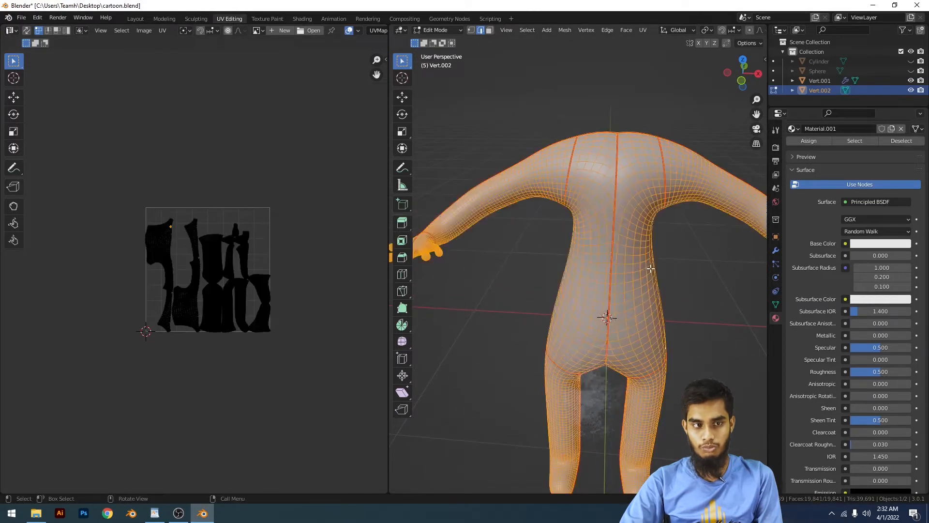
scroll(638, 266, "down", 3)
scroll(666, 274, "up", 3)
key("alt+a")
key("a")
scroll(650, 272, "down", 4)
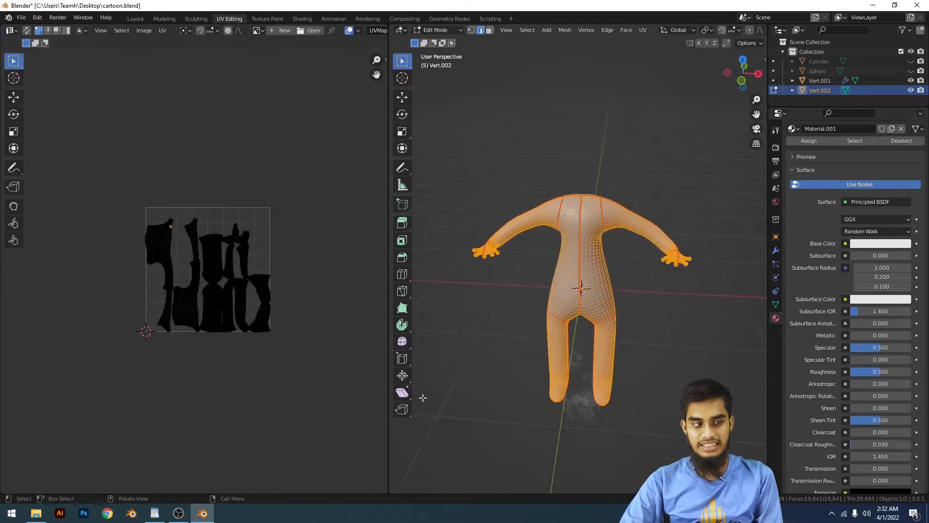
scroll(677, 222, "up", 2)
key("u")
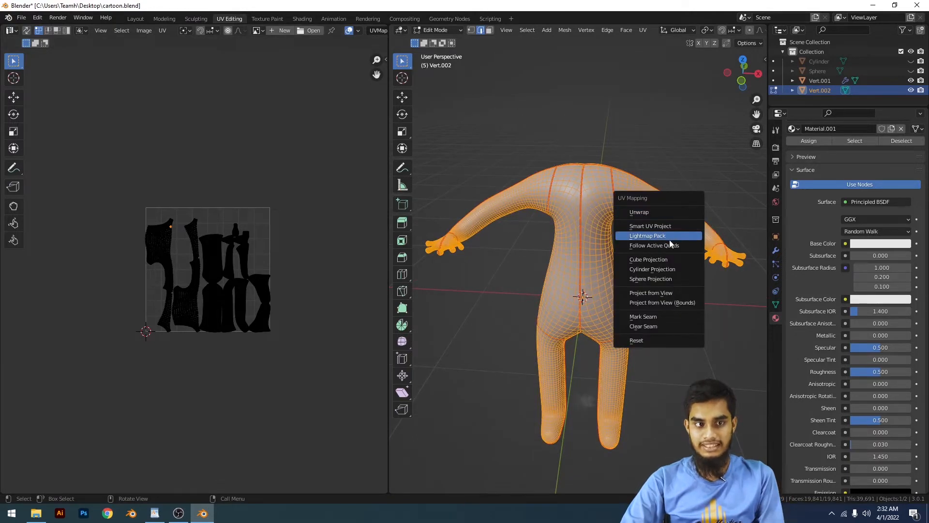
left_click(653, 246)
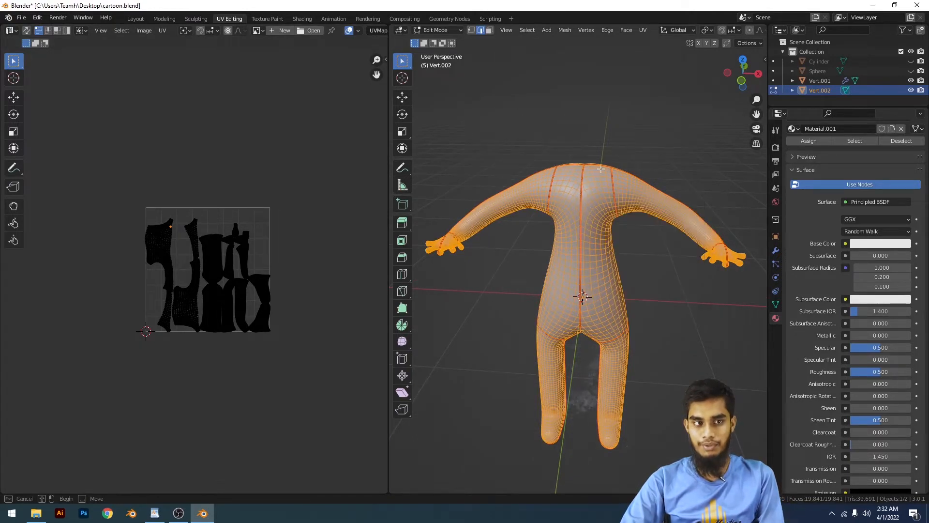
Select a single quad in the upper part of the first torso UV island using UV face selection
scroll(643, 187, "up", 2)
scroll(176, 254, "up", 3)
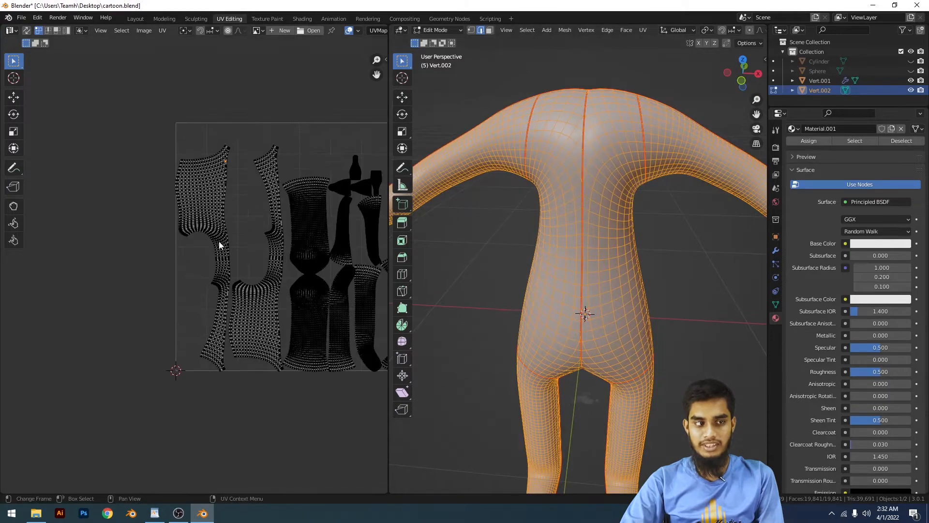
key("alt+a")
key("a")
scroll(257, 223, "up", 8)
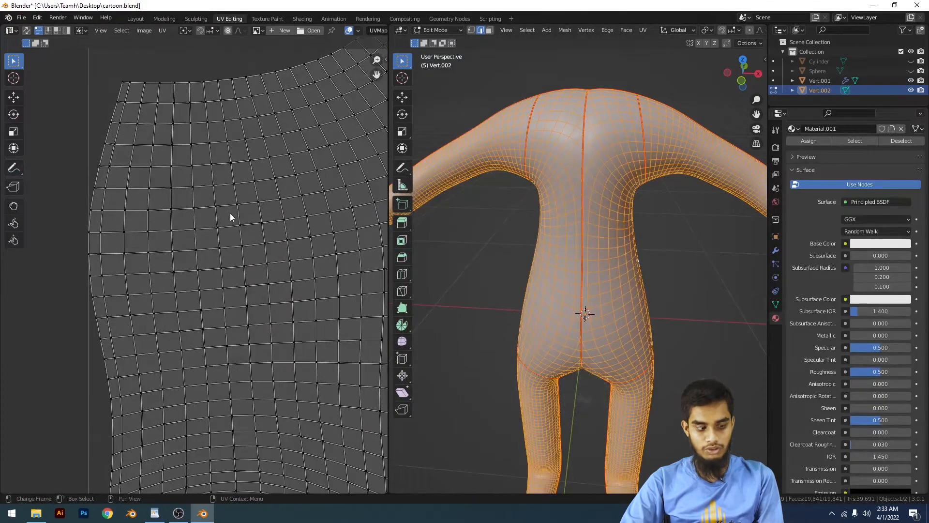
scroll(200, 204, "down", 8)
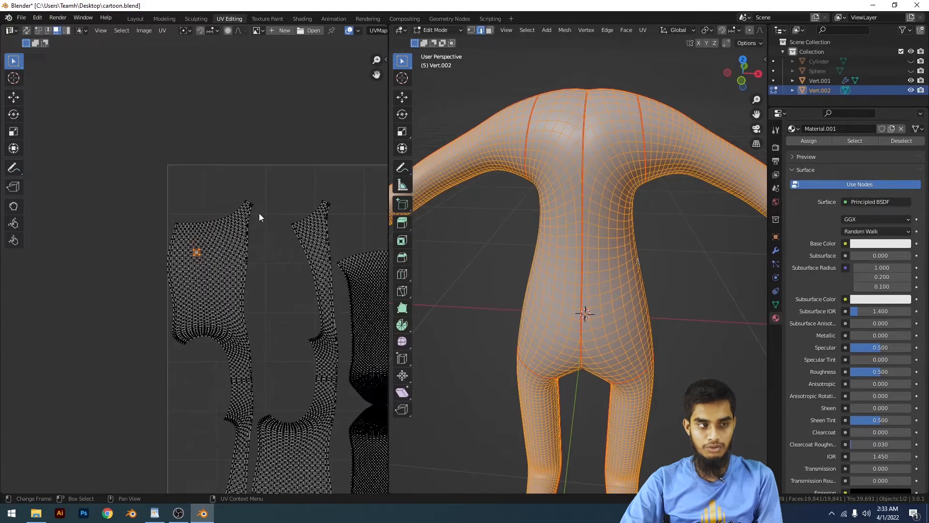
scroll(279, 251, "up", 3)
scroll(256, 298, "up", 5)
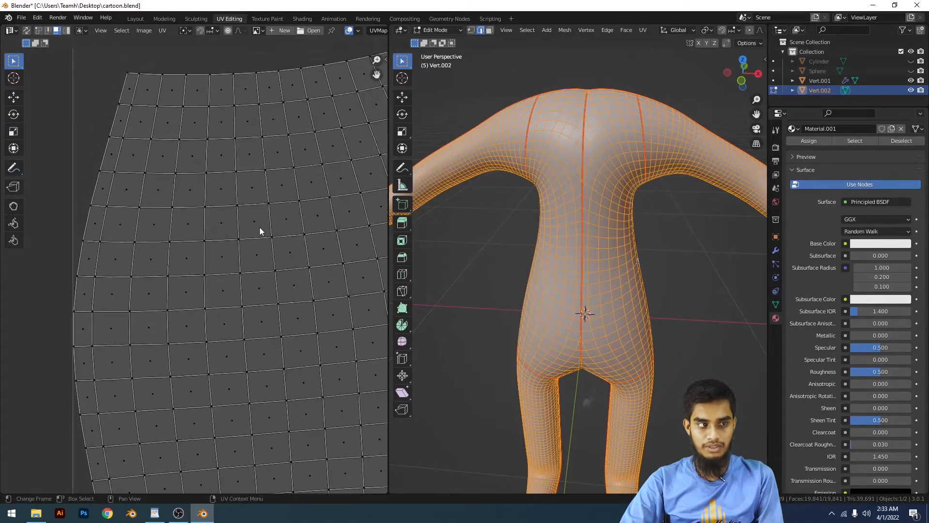
left_click(260, 212)
scroll(270, 222, "up", 3)
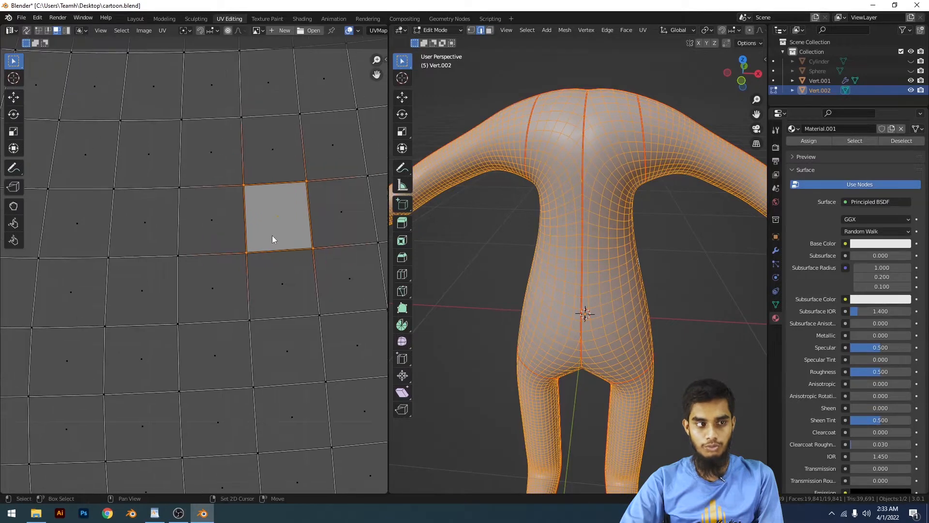
Switch to UV vertex selection and flatten the quad's upper and lower edges by scaling each along Y
left_click(38, 31)
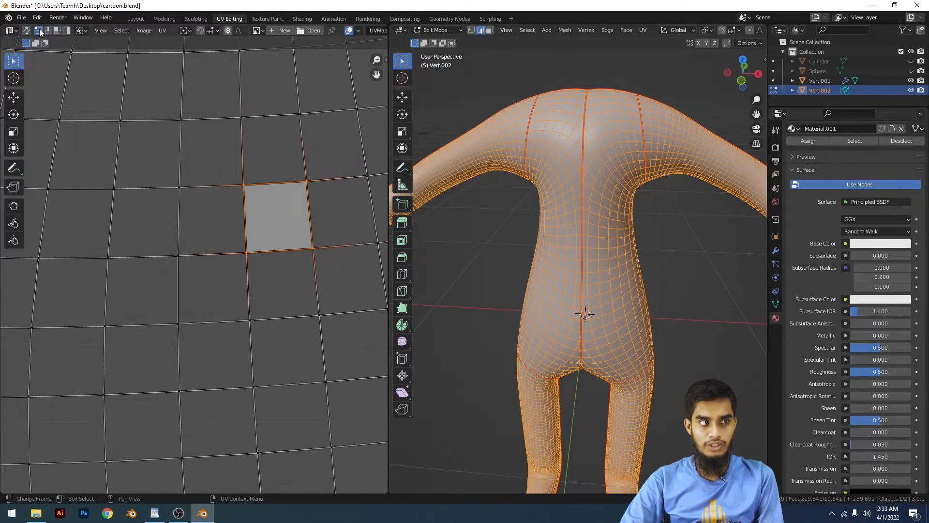
left_click_drag(227, 168, 341, 205)
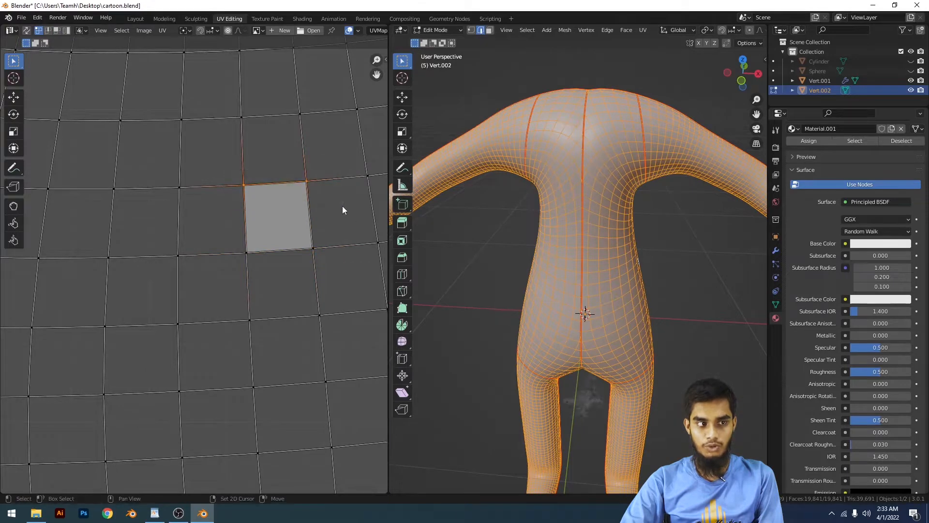
scroll(342, 205, "up", 1)
key("s")
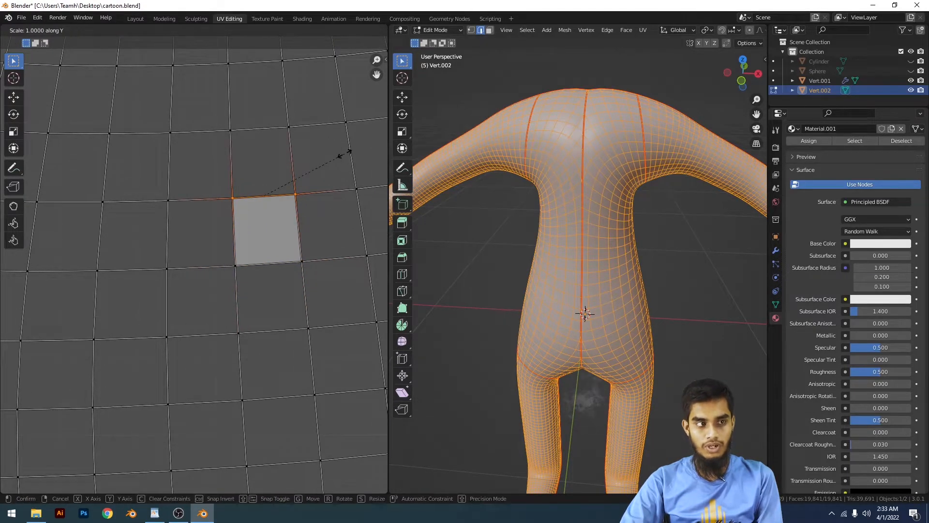
left_click(345, 153)
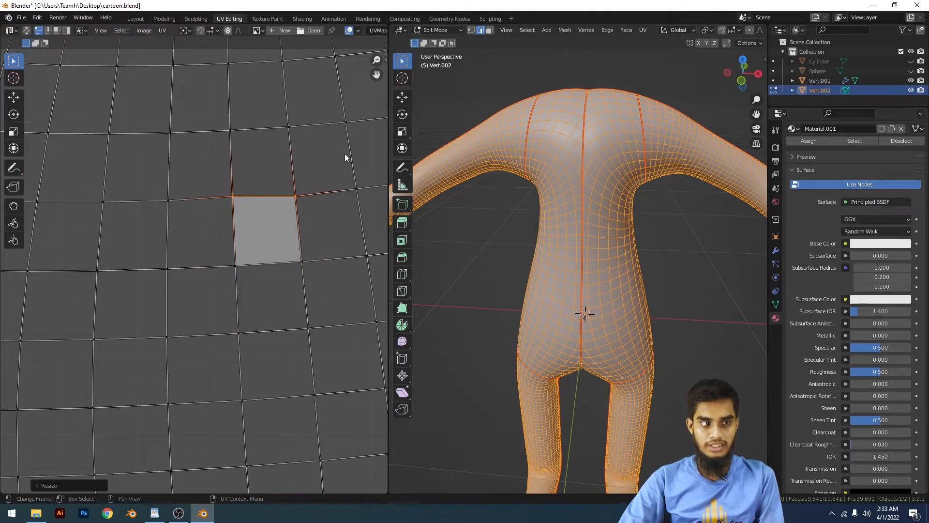
left_click_drag(228, 244, 299, 275)
key("s")
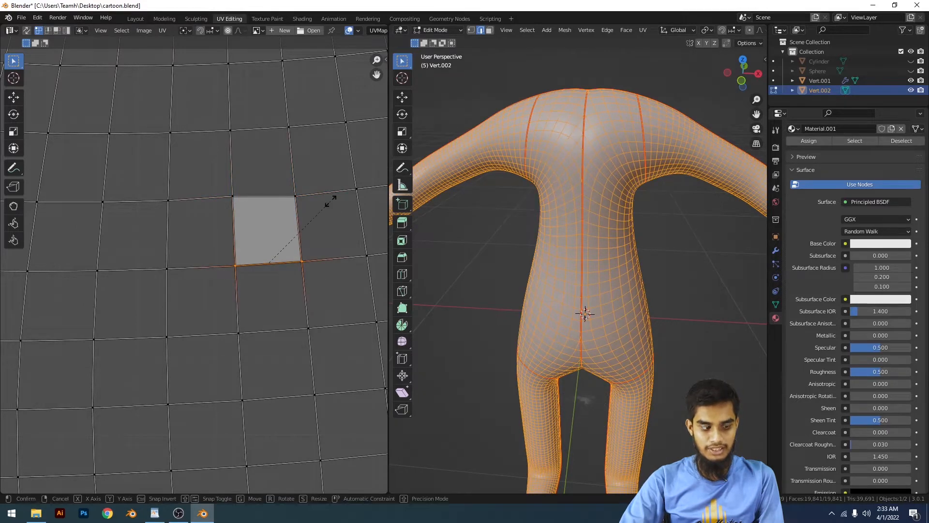
key("y")
left_click(331, 196)
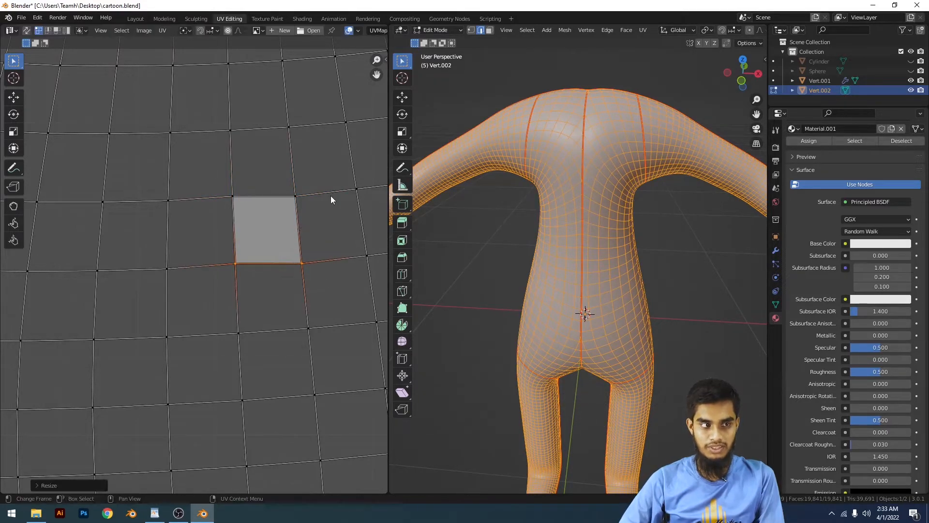
Straighten the quad's left and right edges vertically by scaling each vertex pair to 0 along X
left_click_drag(206, 187, 261, 273)
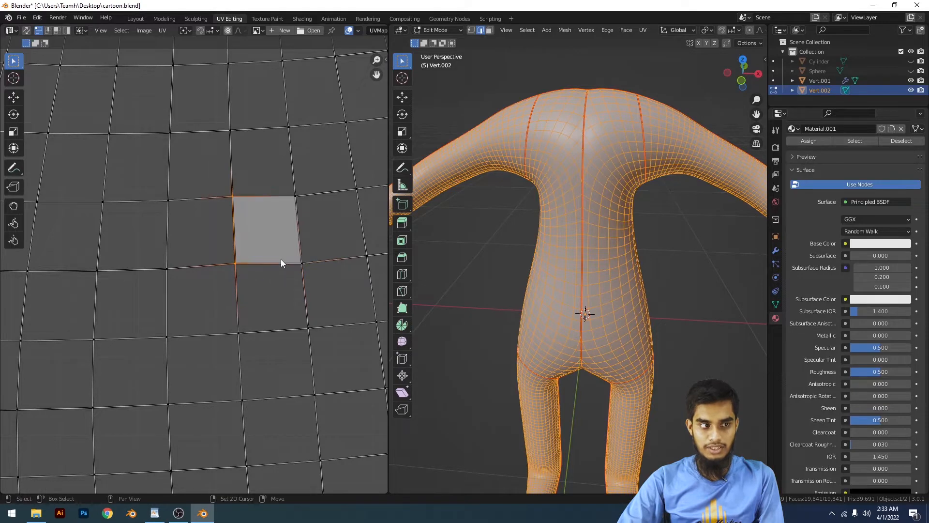
key("s")
key("x")
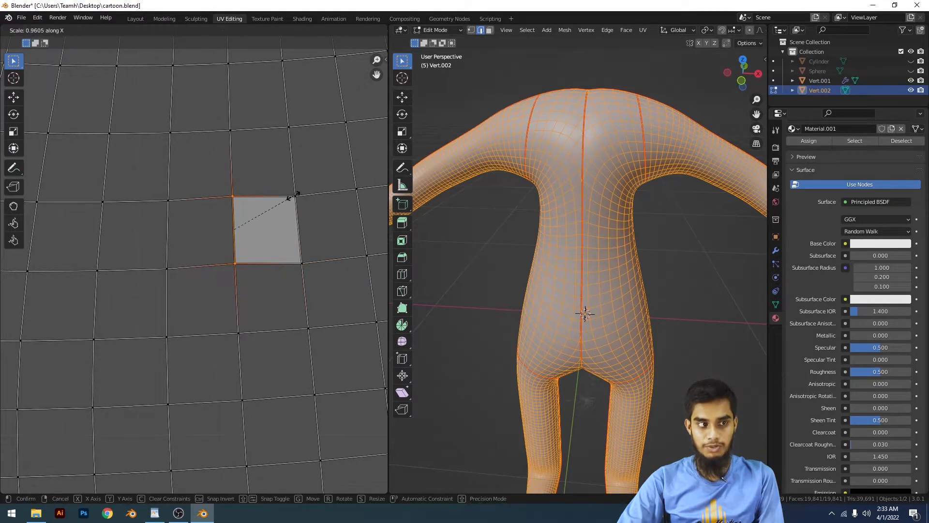
left_click(293, 197)
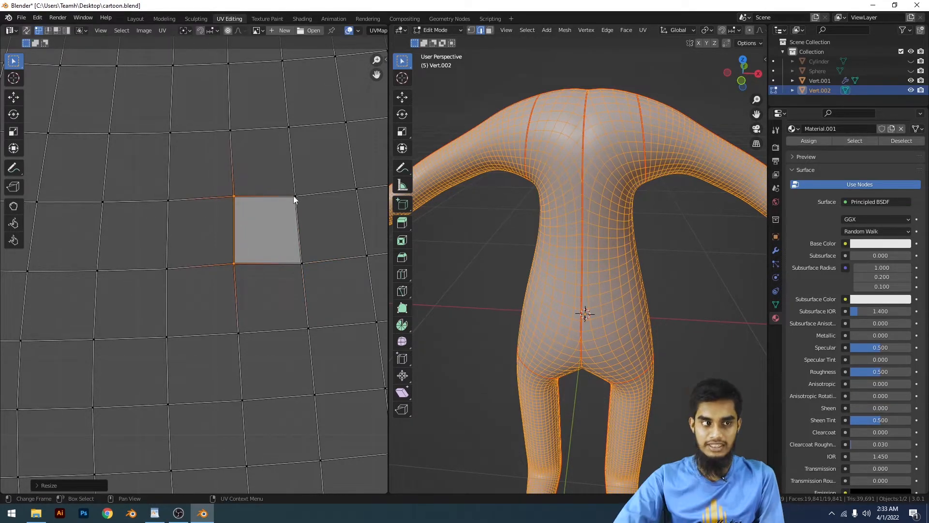
left_click_drag(285, 180, 327, 283)
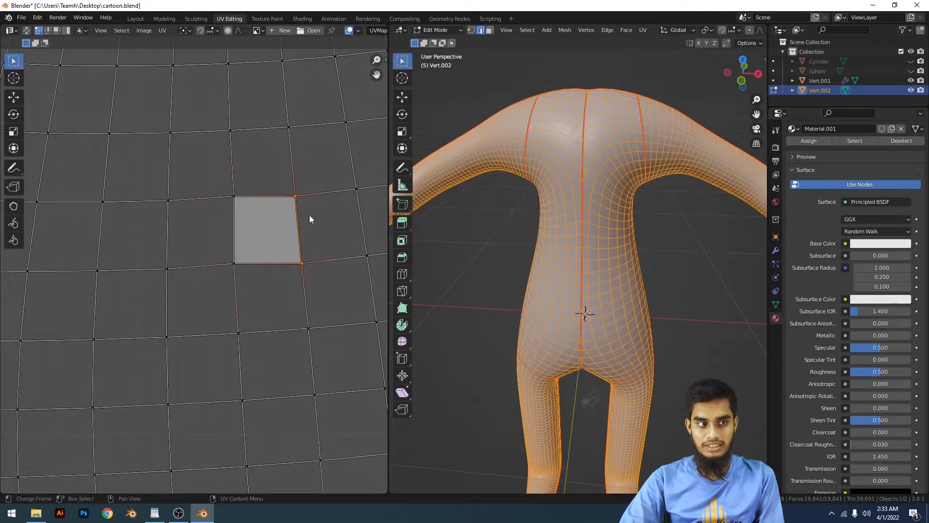
key("s")
key("x")
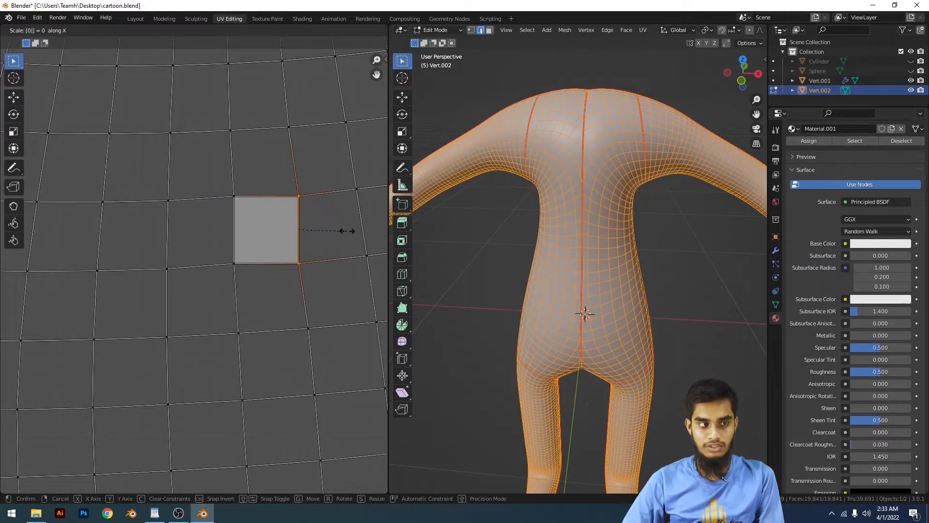
key("Return")
scroll(248, 251, "down", 4)
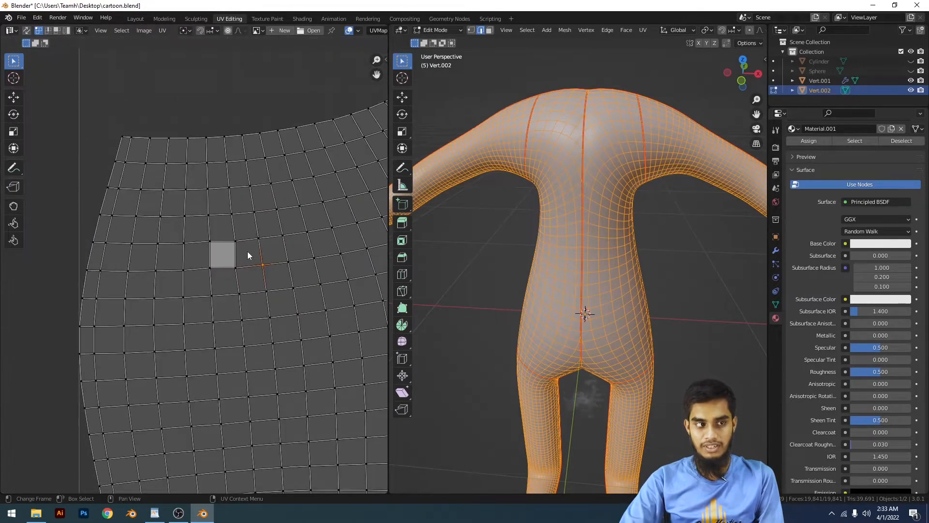
scroll(282, 263, "up", 1)
scroll(279, 217, "down", 6)
scroll(277, 203, "up", 3)
scroll(246, 243, "down", 5)
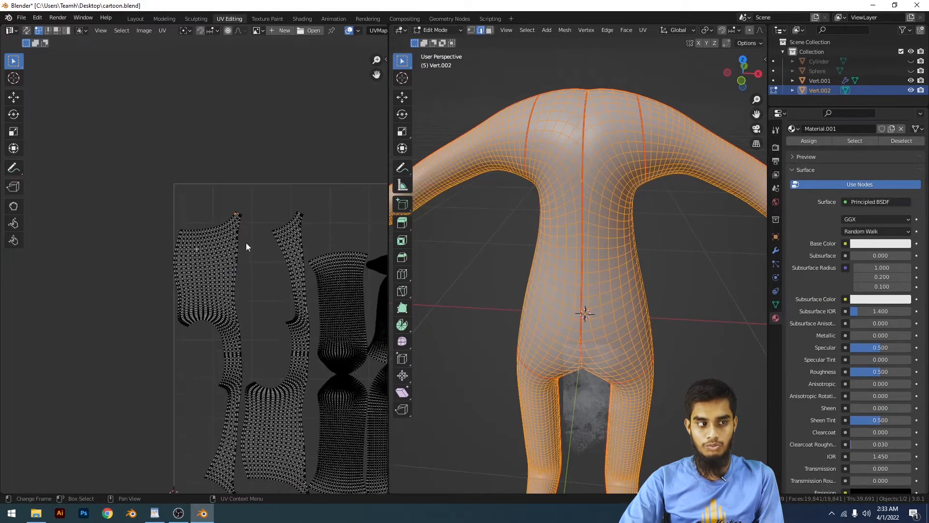
Select all UVs linked to the squared quad in the first torso island
scroll(196, 217, "up", 2)
scroll(238, 231, "up", 1)
key("l")
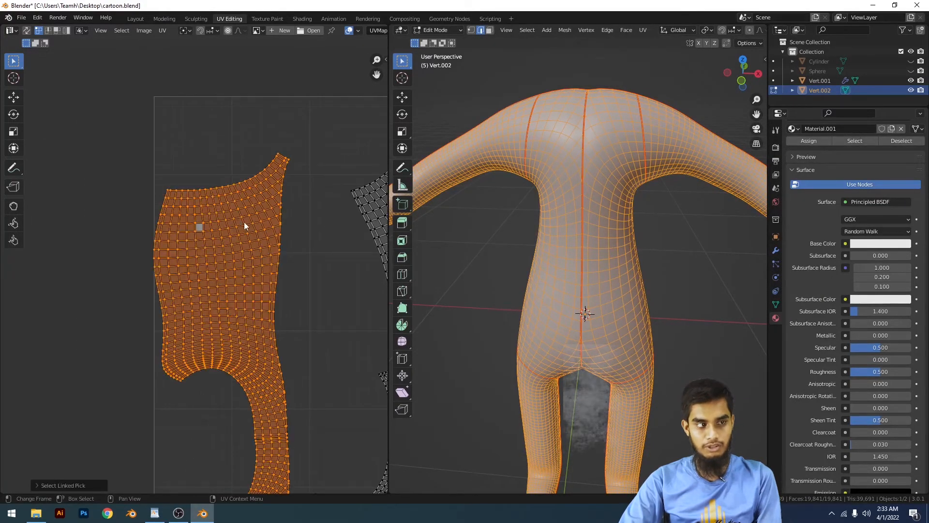
scroll(245, 224, "down", 3)
scroll(239, 311, "up", 3)
scroll(239, 310, "up", 7)
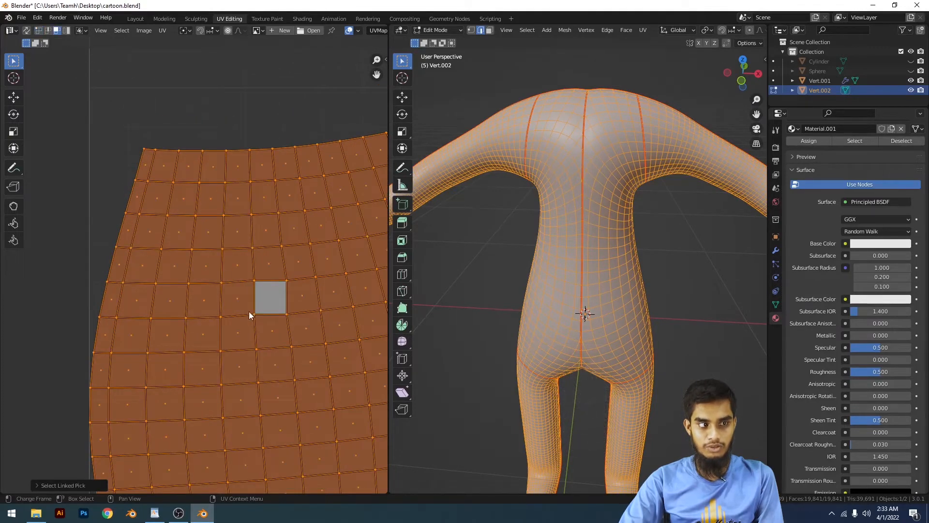
Make the squared quad the active UV face and select its entire linked torso island
left_click(269, 300)
key("l")
scroll(155, 327, "down", 5)
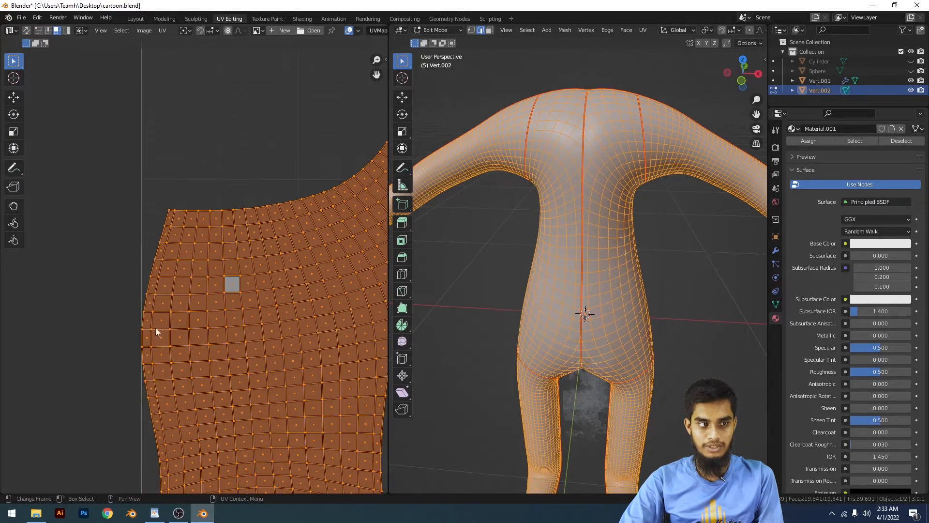
left_click(267, 265)
key("ctrl+l")
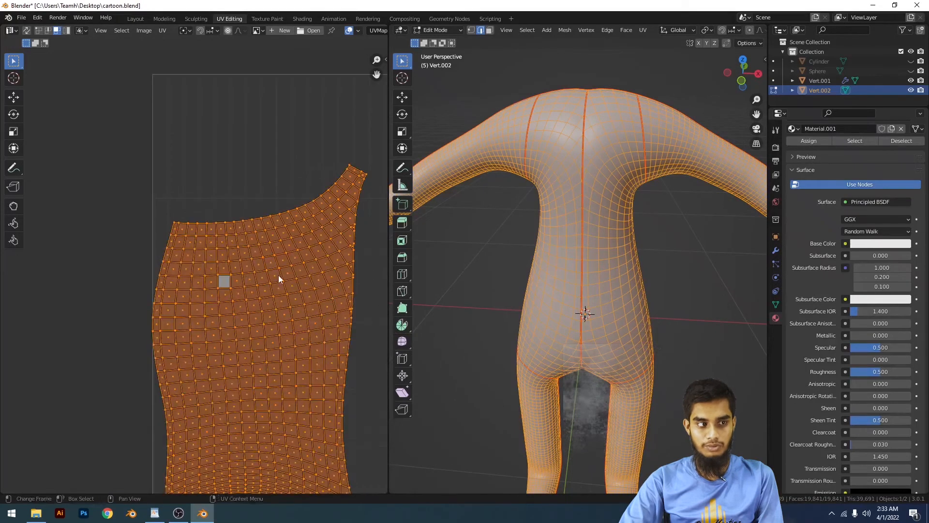
scroll(251, 288, "up", 3)
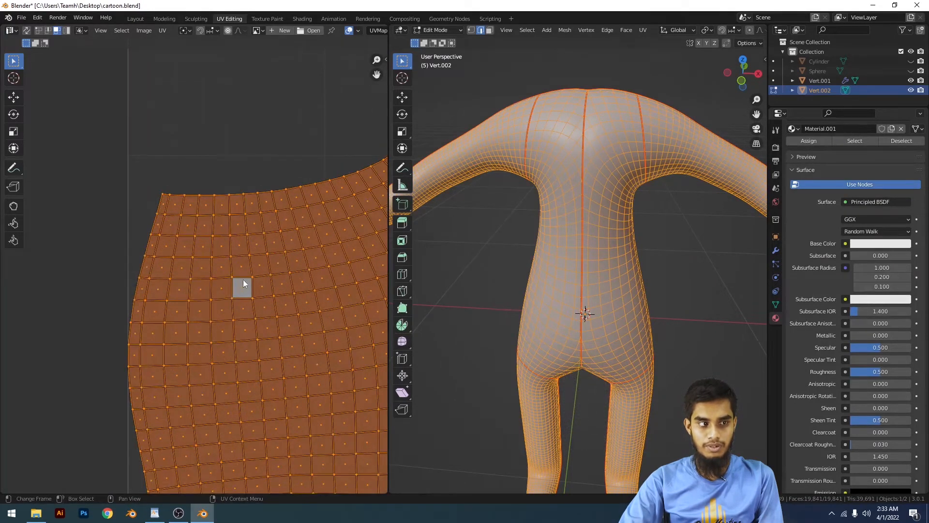
left_click(237, 154)
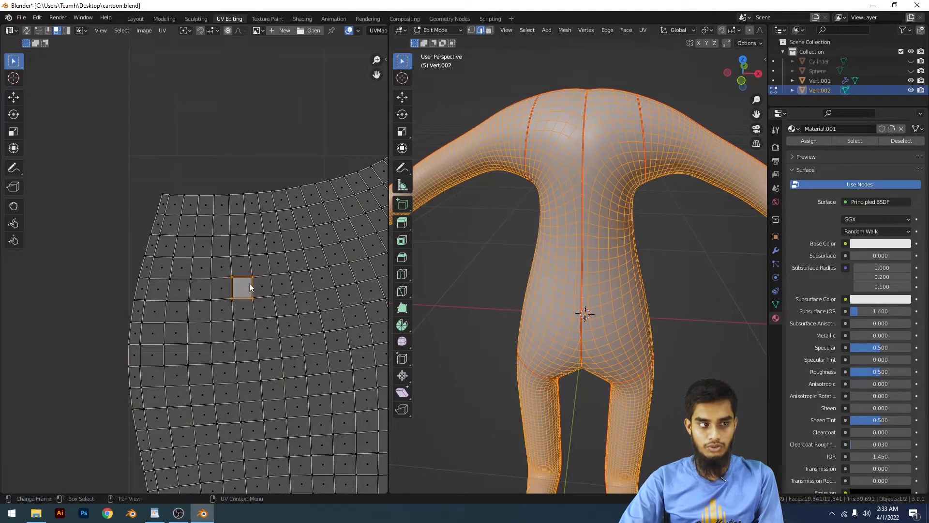
scroll(249, 284, "down", 4)
key("l")
scroll(271, 269, "up", 4)
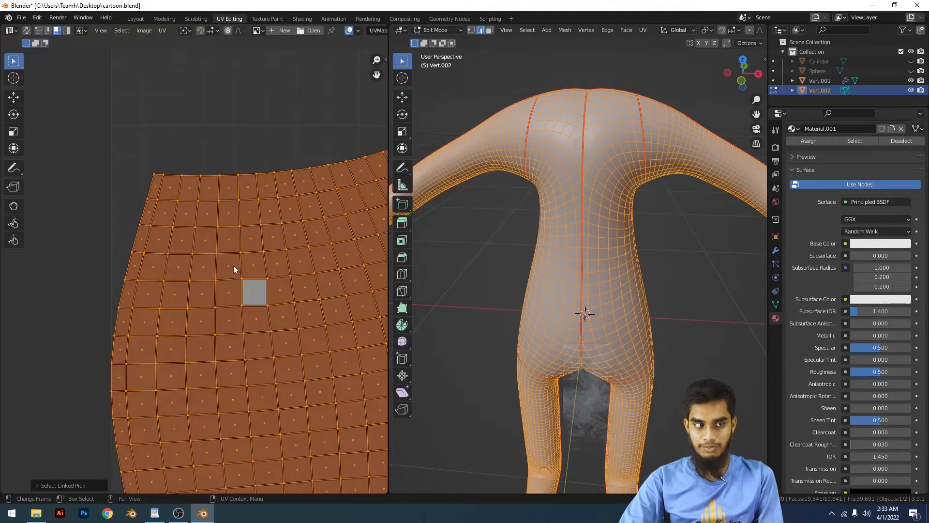
scroll(233, 274, "down", 5)
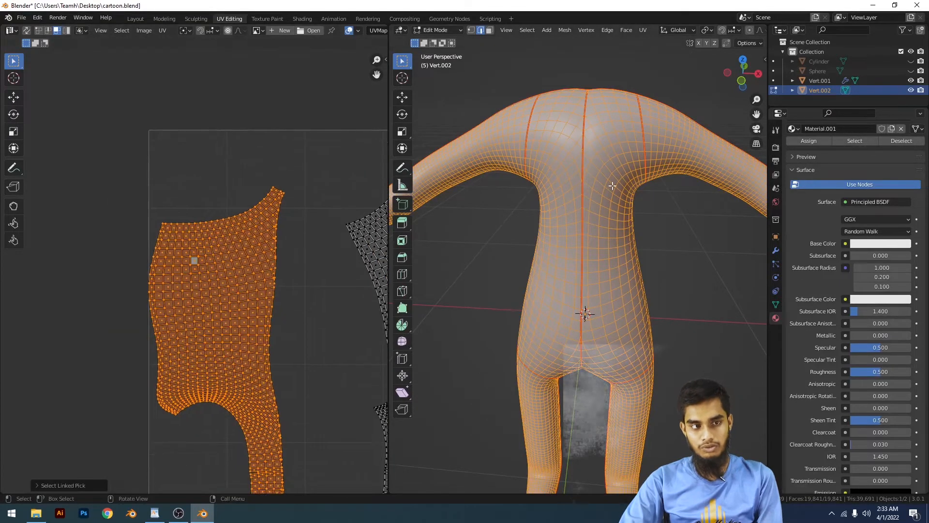
Try Follow Active Quads on the first torso island with the Even edge length mode, and undo it
key("u")
key("u")
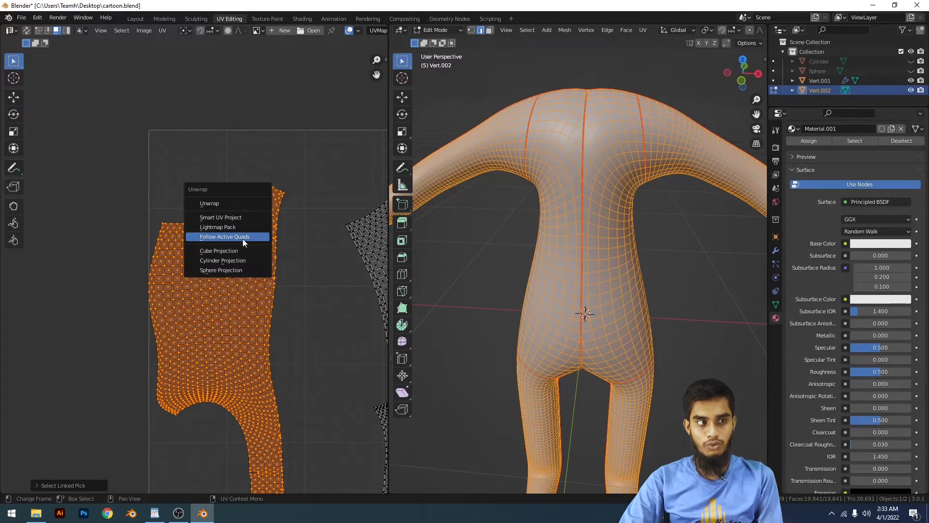
left_click(236, 239)
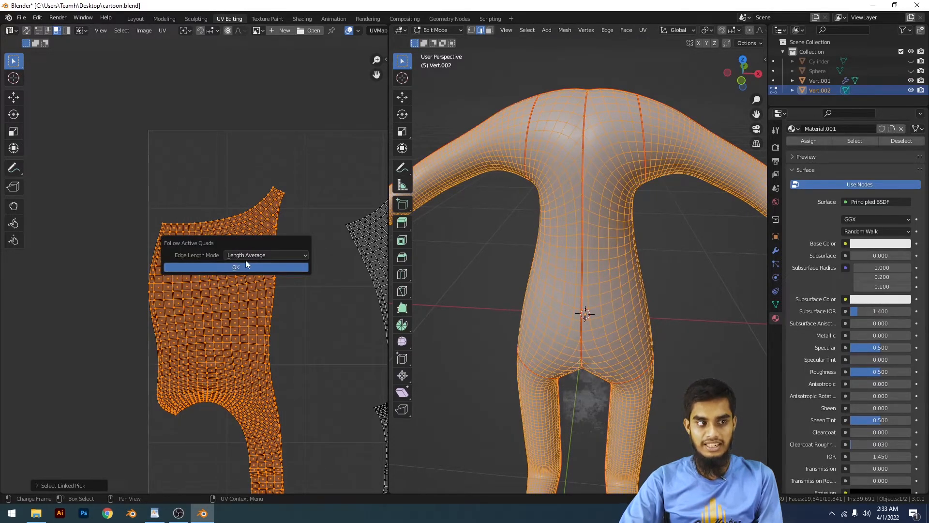
left_click(277, 257)
left_click(279, 254)
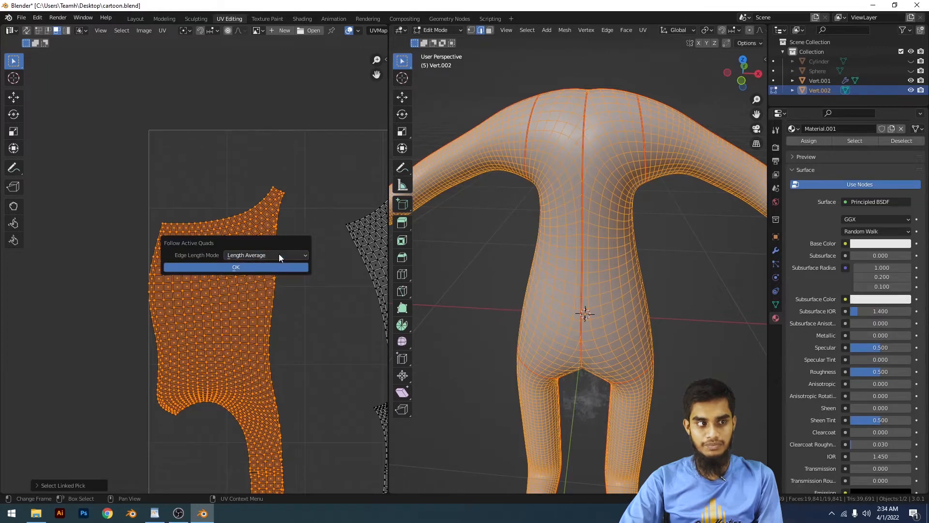
left_click(274, 255)
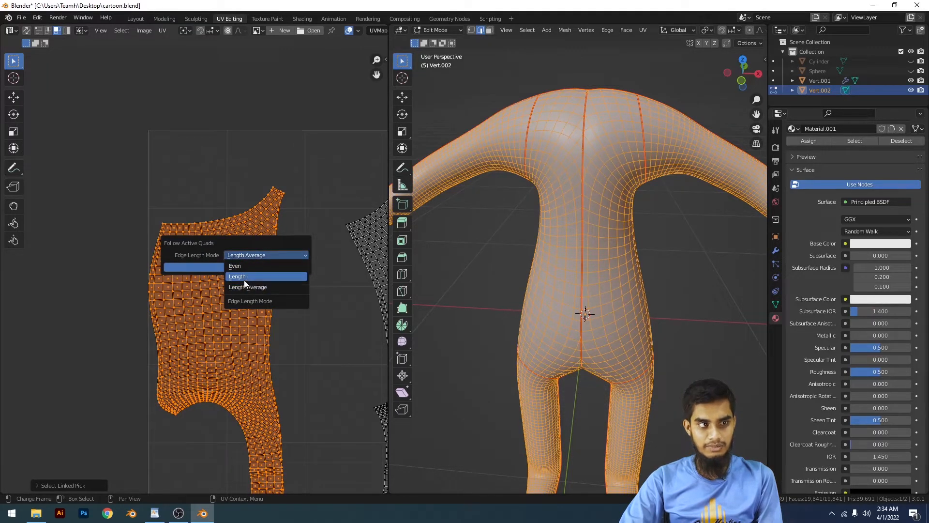
left_click(246, 286)
left_click(262, 257)
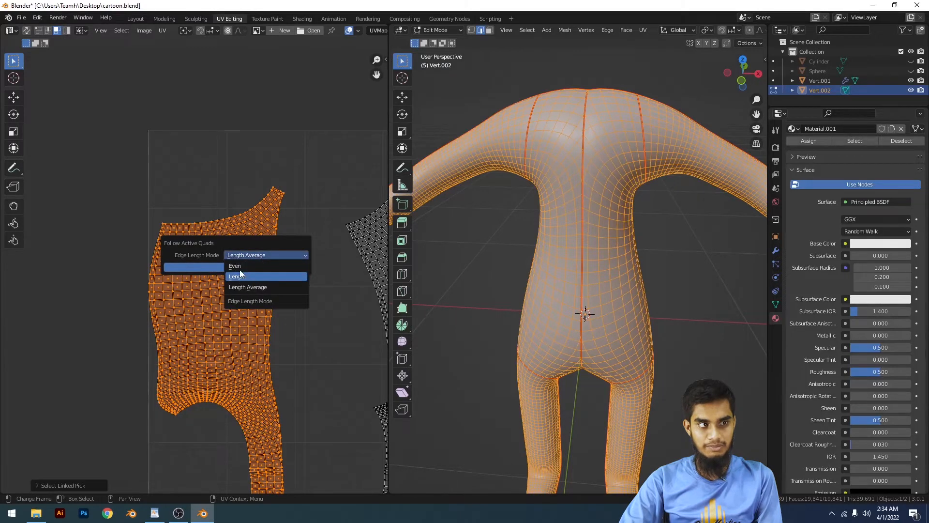
left_click(240, 274)
left_click(246, 266)
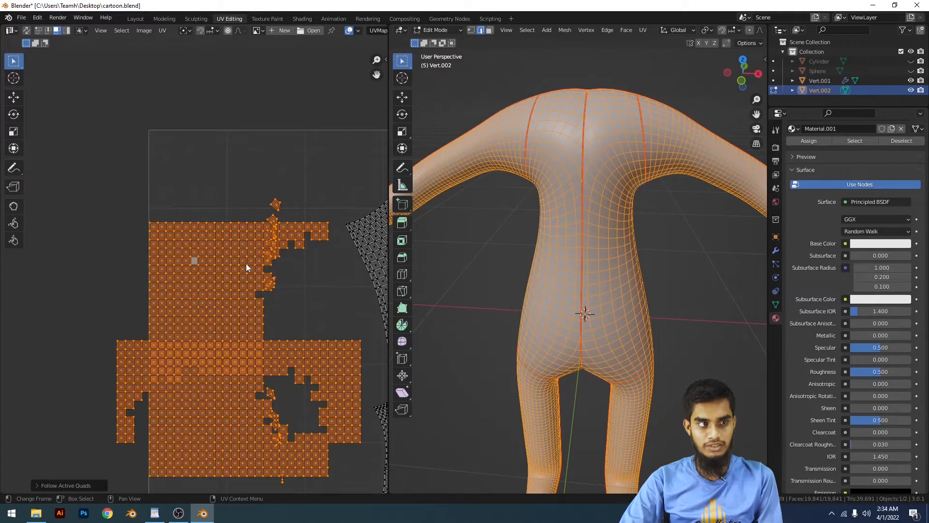
scroll(246, 264, "down", 5)
scroll(275, 288, "up", 4)
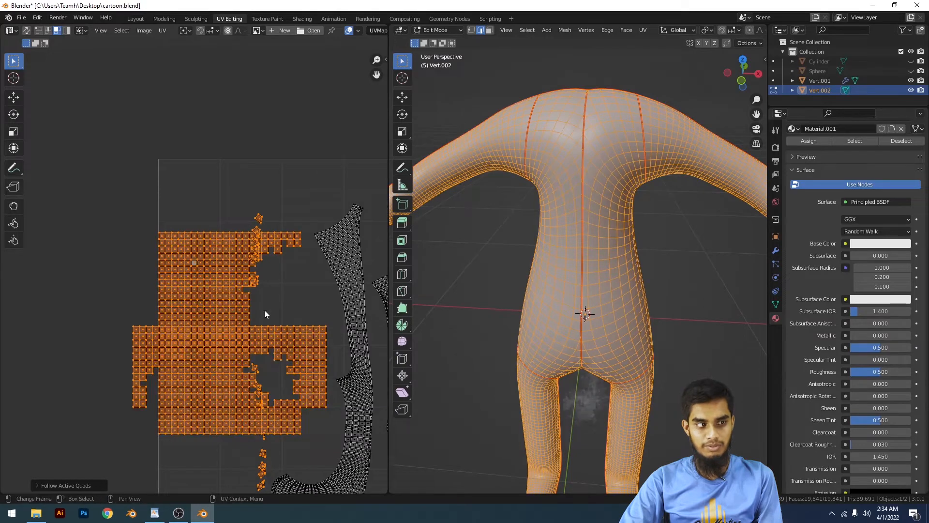
key("ctrl+z")
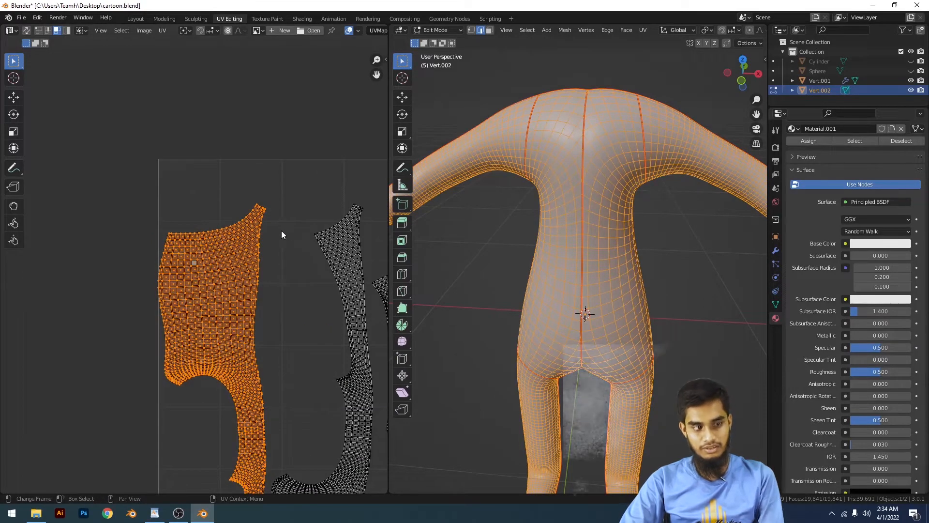
Try Follow Active Quads on the first torso island with the Length Average edge length mode
key("u")
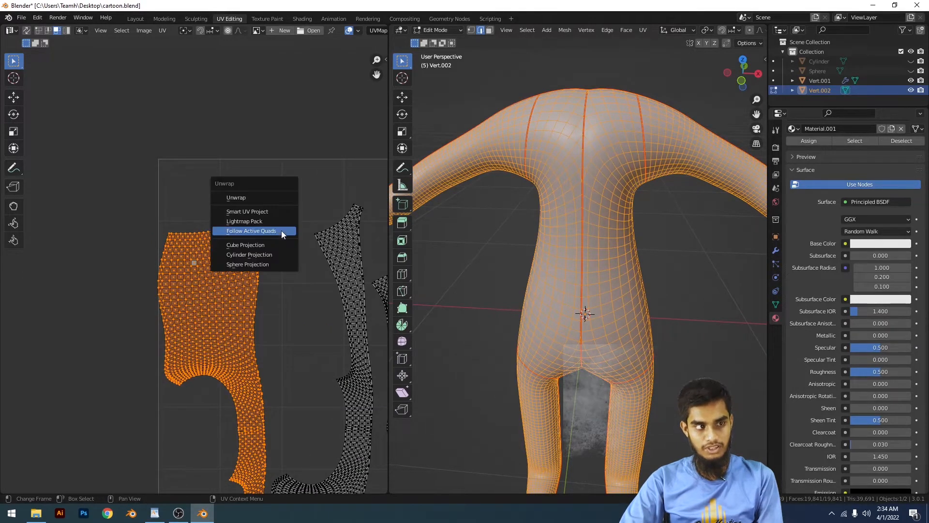
left_click(248, 231)
left_click(256, 247)
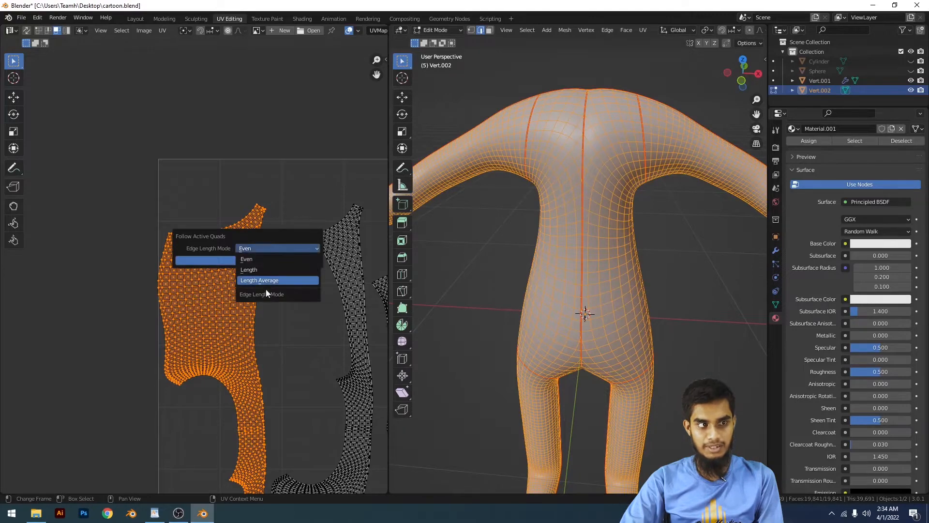
left_click(269, 282)
left_click(264, 260)
scroll(271, 263, "down", 5)
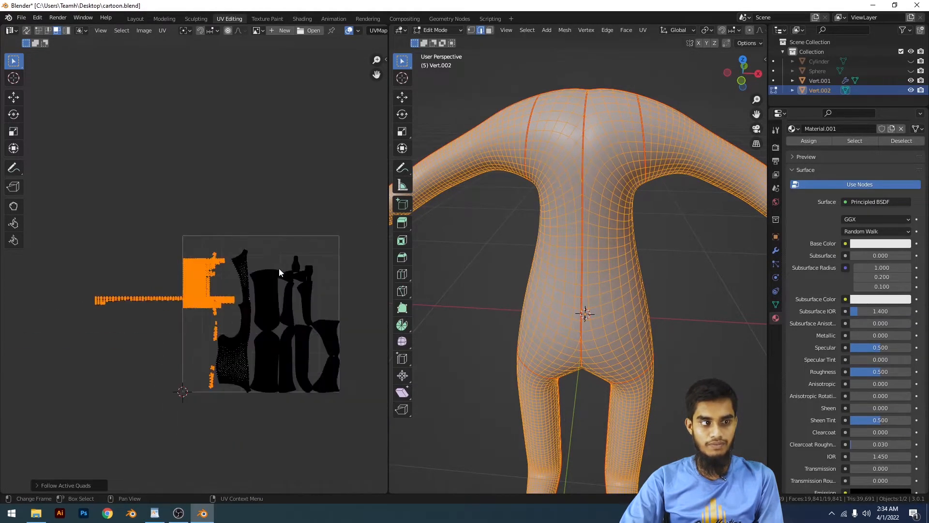
Examine the straightened torso island for overlapping and scattered faces, comparing it with the original UV layout
middle_click_drag(280, 271, 310, 217)
scroll(334, 198, "up", 3)
scroll(254, 260, "up", 10)
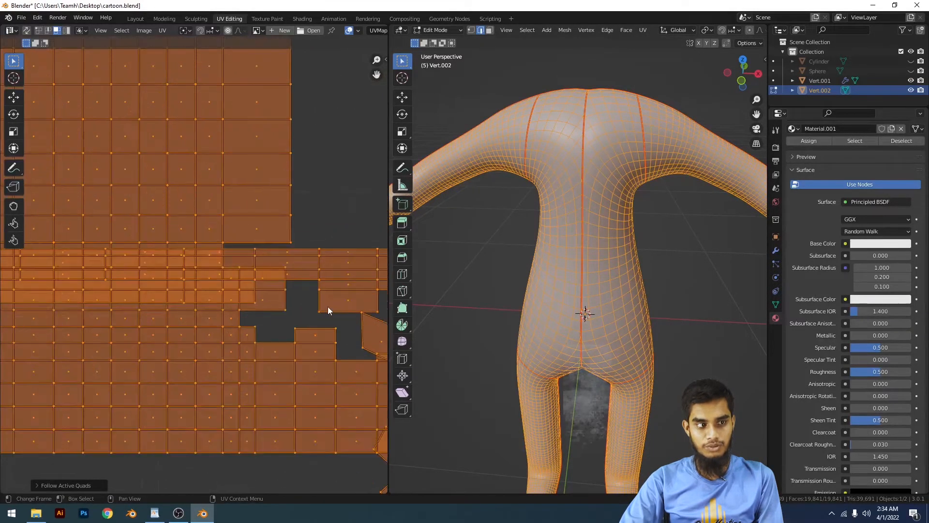
scroll(316, 295, "down", 5)
middle_click_drag(268, 259, 236, 247)
scroll(252, 271, "down", 4)
middle_click_drag(277, 306, 292, 260)
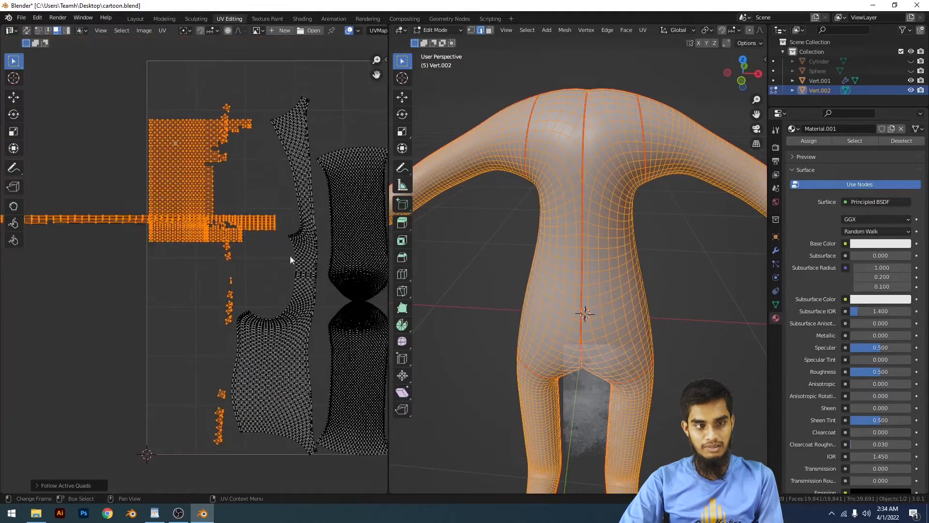
scroll(322, 241, "up", 3)
scroll(298, 231, "down", 1)
scroll(298, 231, "up", 10)
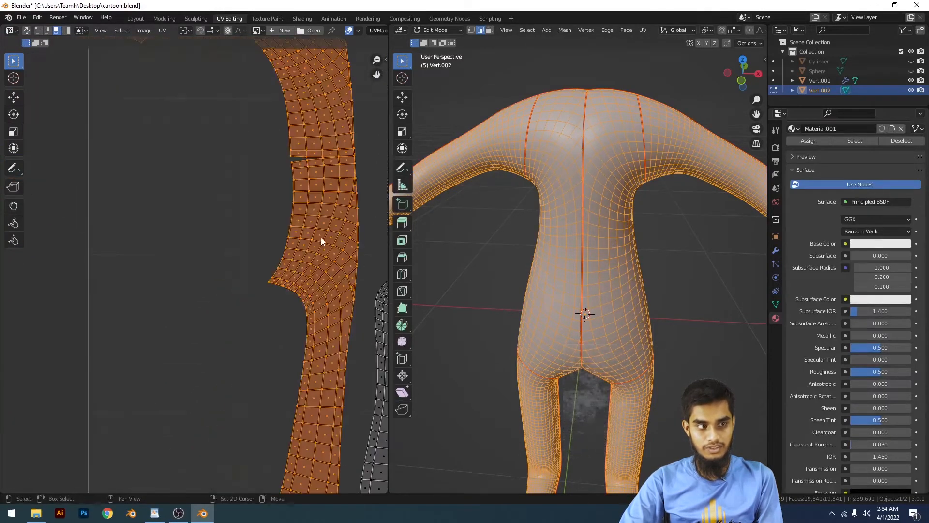
Try moving the narrow face on the first island's outer border outward, beside the small gap in the strip
middle_click_drag(303, 262, 244, 243)
scroll(249, 239, "down", 3)
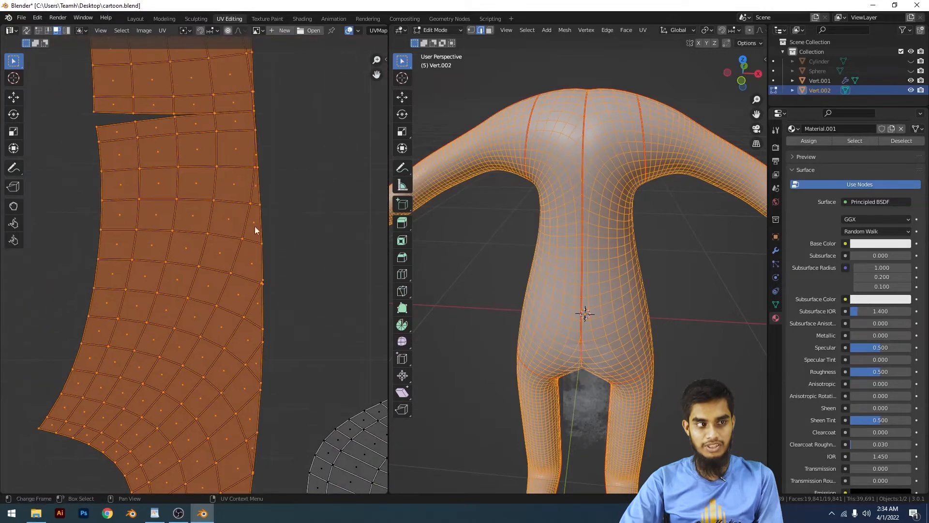
scroll(255, 223, "down", 3)
scroll(240, 250, "up", 5)
middle_click_drag(302, 201, 329, 78)
scroll(340, 260, "up", 3)
middle_click_drag(378, 314, 292, 230)
scroll(292, 231, "up", 5)
middle_click_drag(240, 203, 245, 230)
left_click(237, 232)
key("g")
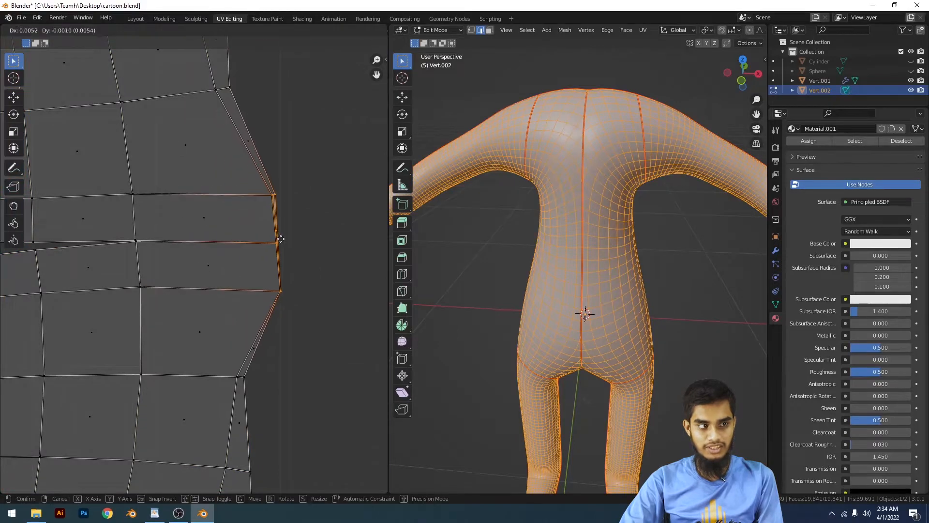
left_click(284, 238)
key("a")
scroll(286, 237, "down", 4)
scroll(222, 216, "down", 2)
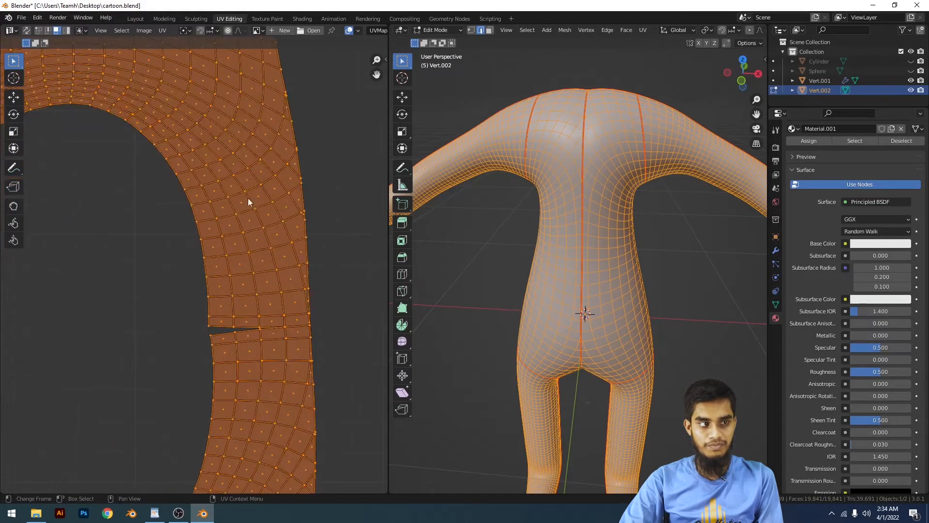
Try Follow Active Quads again on the first torso island using Length Average, and undo the result
middle_click_drag(248, 199, 215, 222)
scroll(232, 179, "down", 3)
key("u")
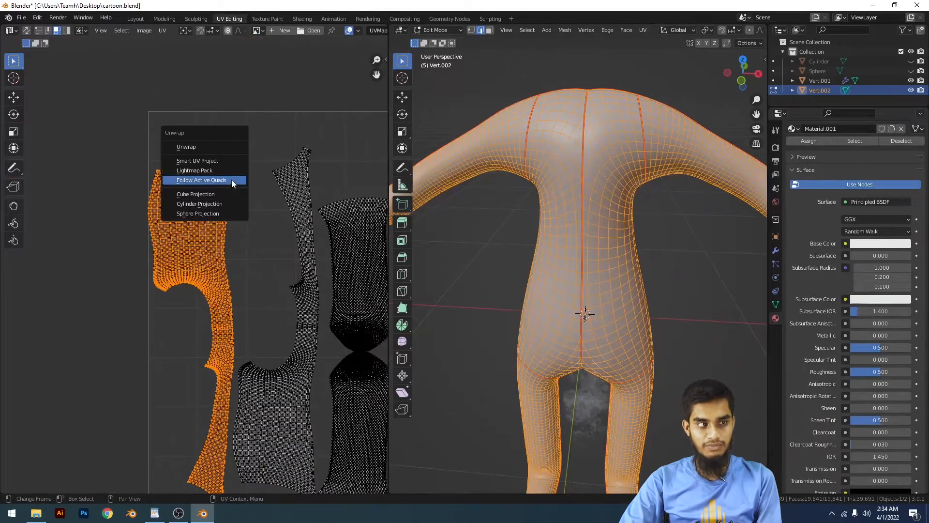
left_click(216, 180)
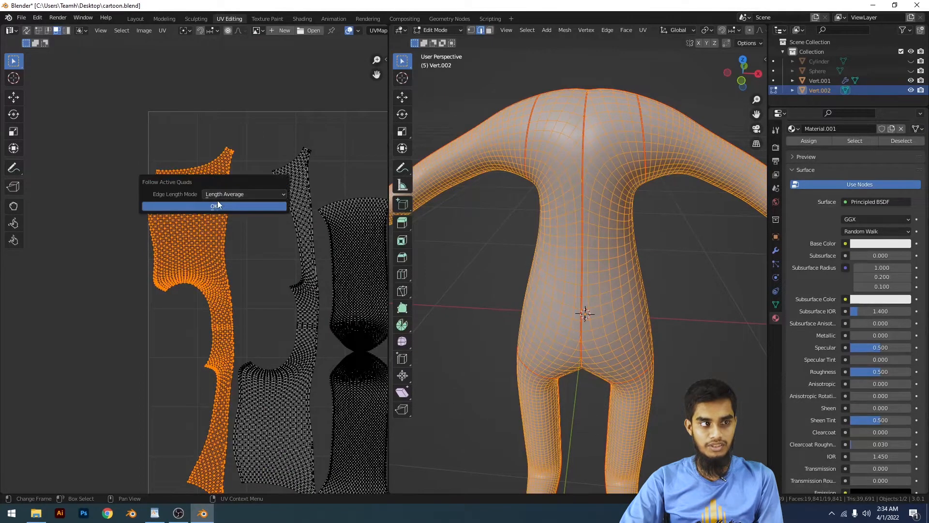
left_click(217, 201)
scroll(193, 290, "up", 3)
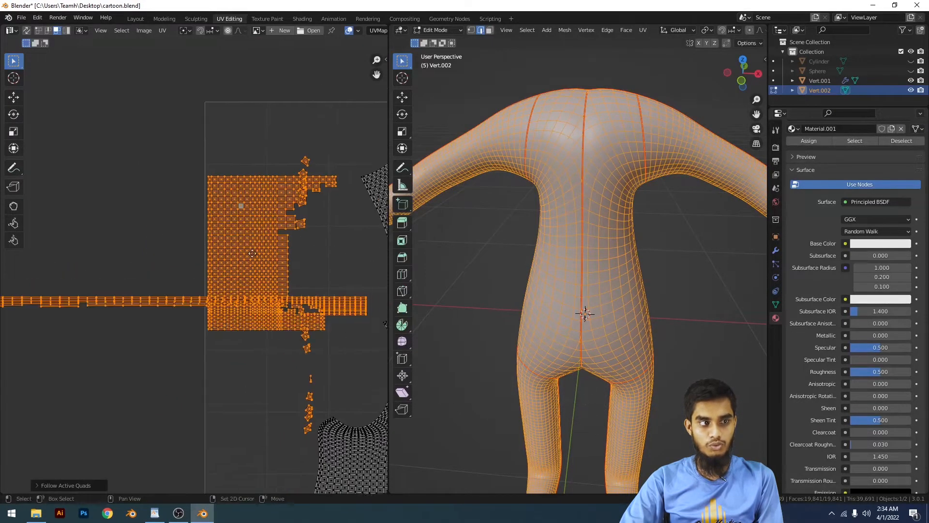
scroll(262, 251, "up", 2)
scroll(271, 248, "down", 5)
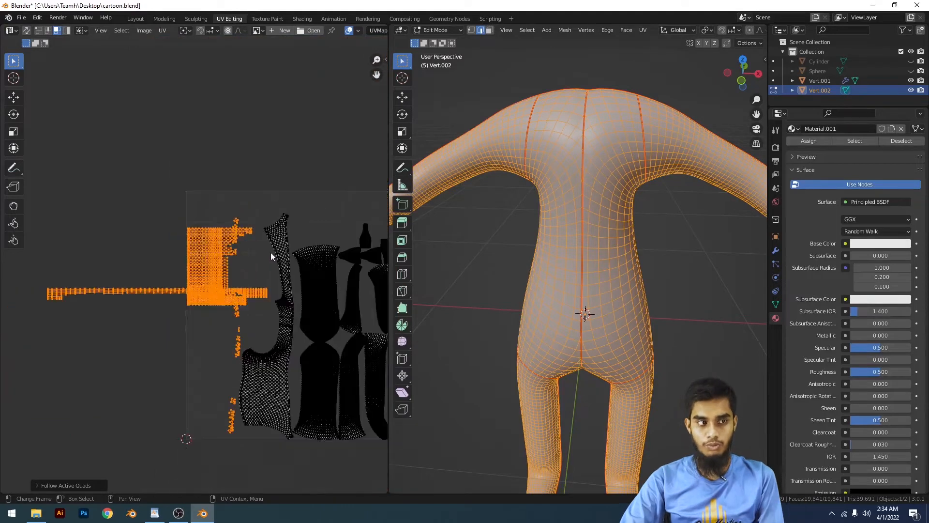
scroll(272, 250, "down", 1)
key("ctrl+z")
Try Follow Active Quads with Length Average on all UV islands at once, and clear the selection
middle_click_drag(275, 248, 257, 237)
scroll(279, 196, "up", 1)
left_click(285, 195)
middle_click_drag(287, 194, 288, 195)
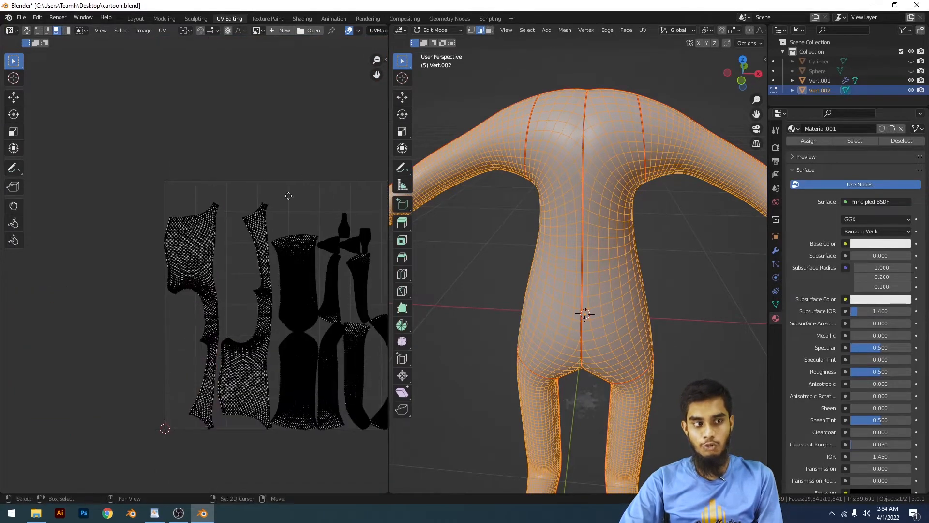
scroll(273, 217, "up", 2)
key("a")
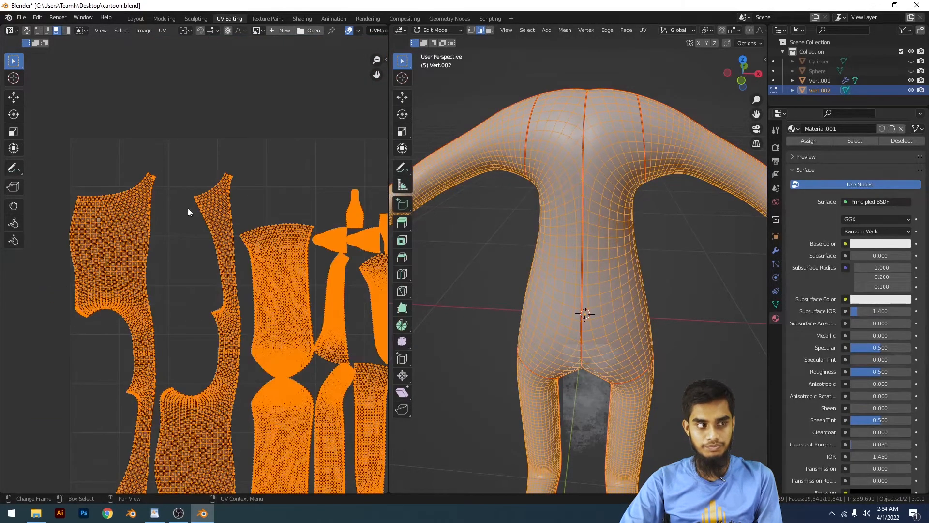
key("u")
left_click(250, 213)
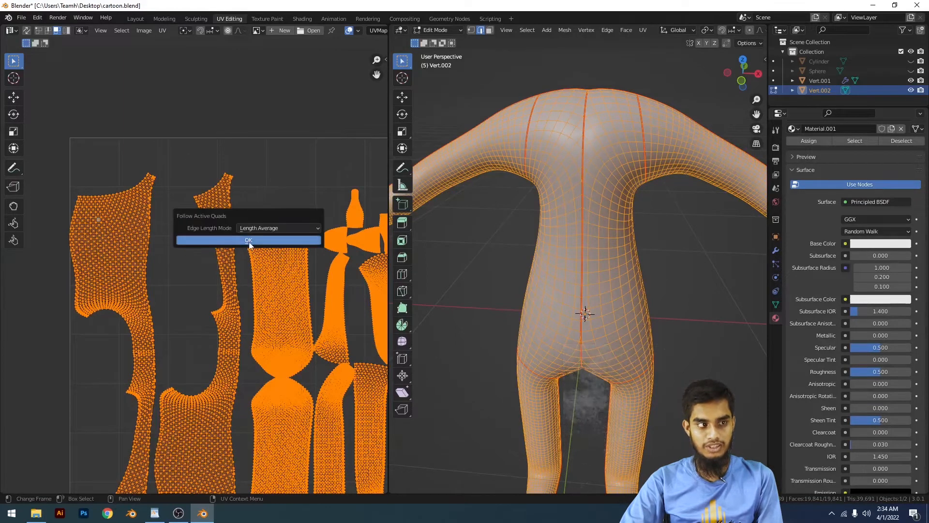
left_click(250, 241)
scroll(262, 241, "down", 4)
key("alt+a")
scroll(181, 209, "up", 6)
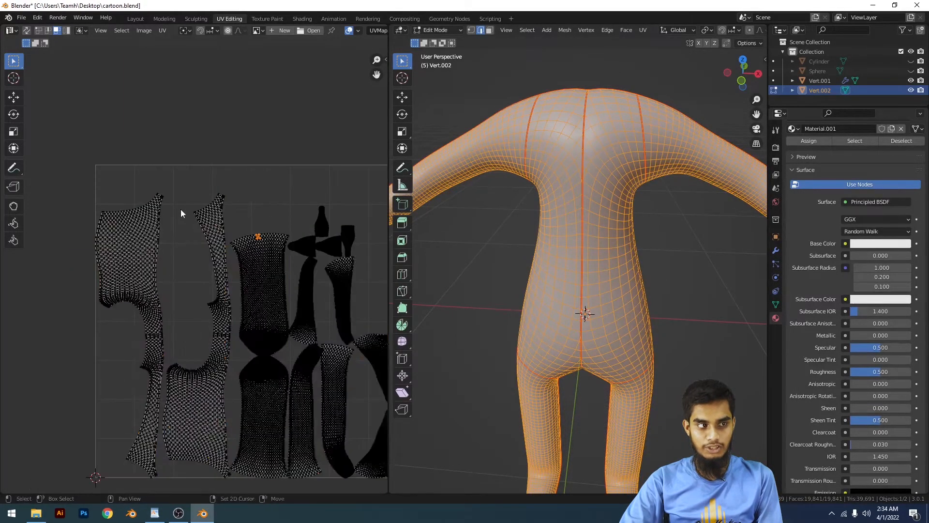
Search the add-ons in the preferences for "uv", clear the search, close the preferences and show the UV editor's sidebar
left_click(38, 18)
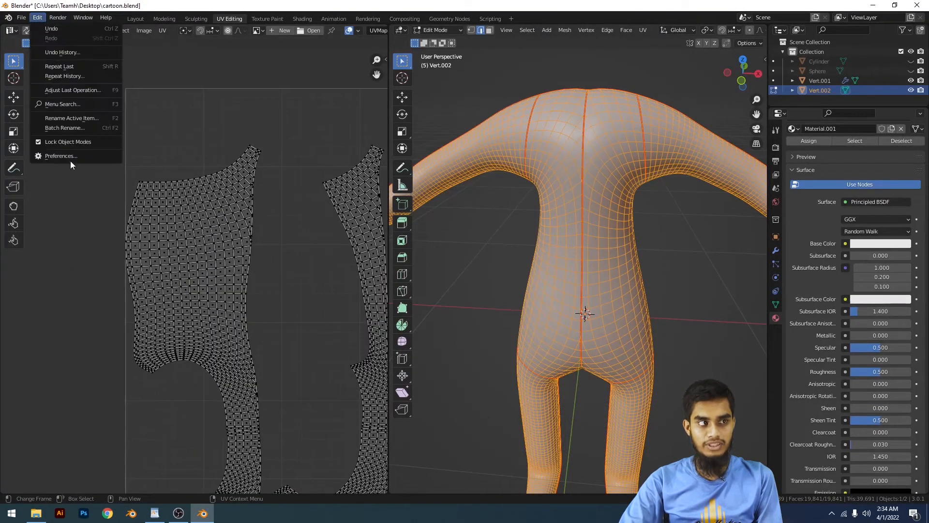
left_click(75, 158)
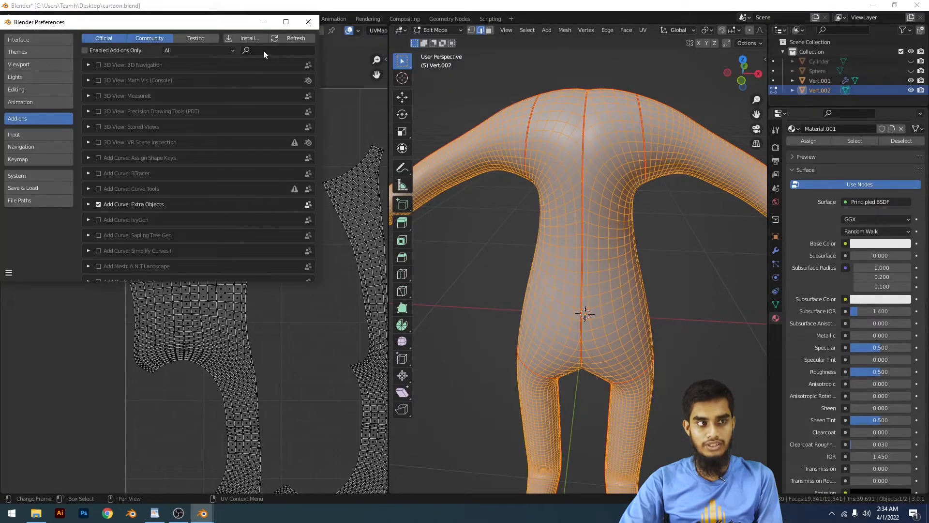
type("uv")
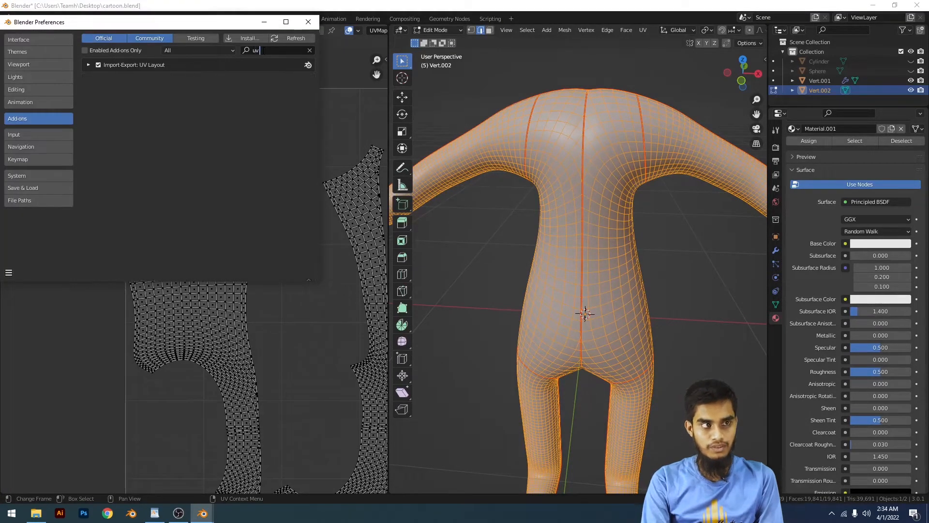
key("BackSpace")
key("BackSpace")
type("s")
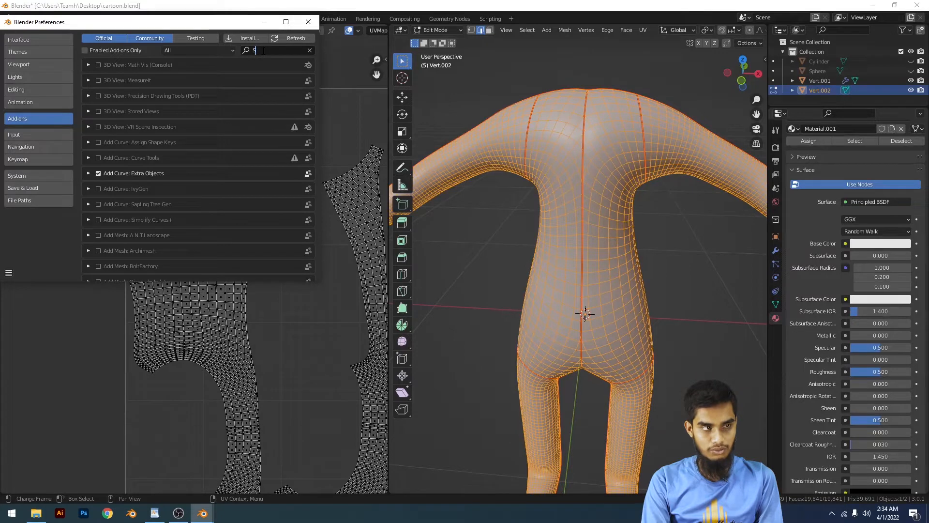
type("QU")
key("BackSpace")
key("BackSpace")
key("BackSpace")
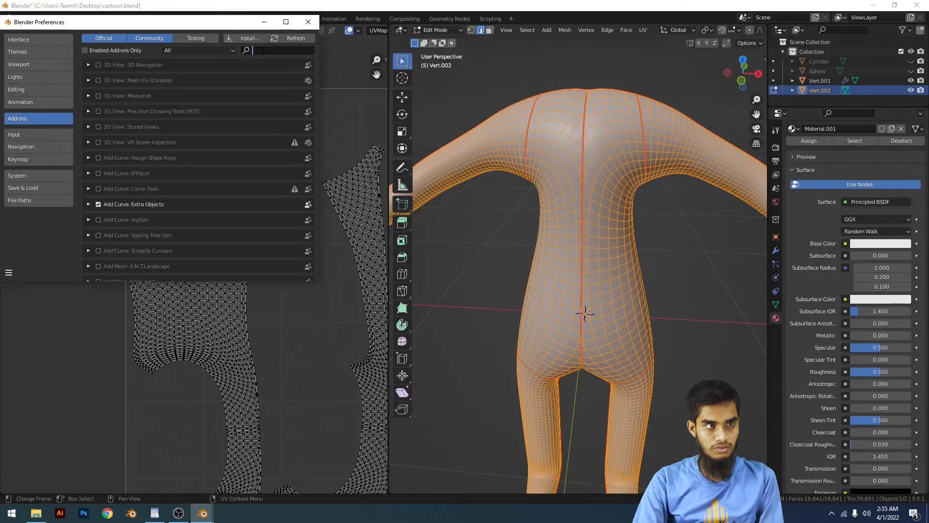
left_click(309, 22)
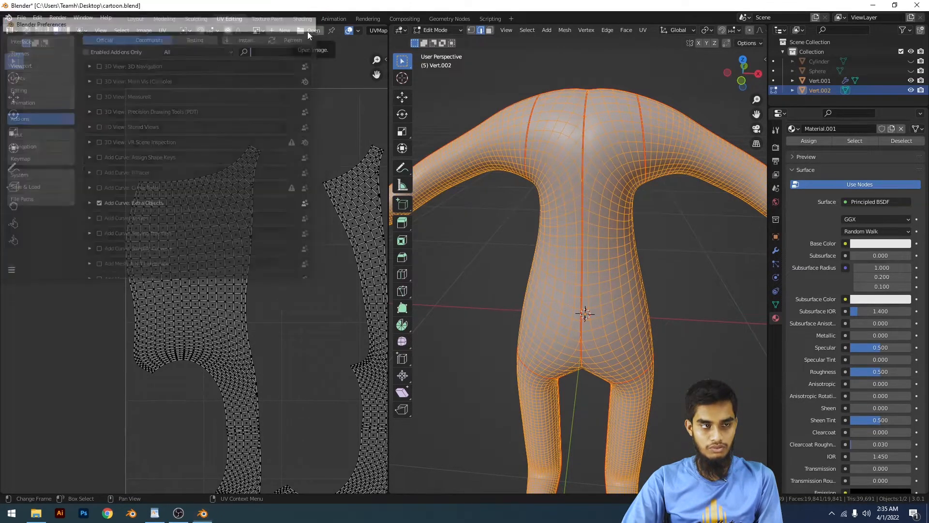
key("n")
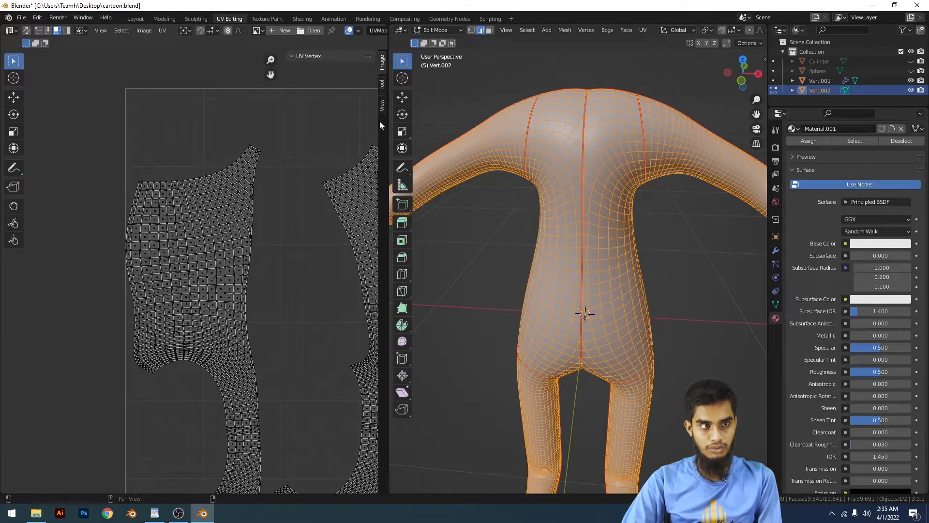
Switch to Chrome and search Google for "uv squares for blender"
left_click(107, 513)
left_click(314, 229)
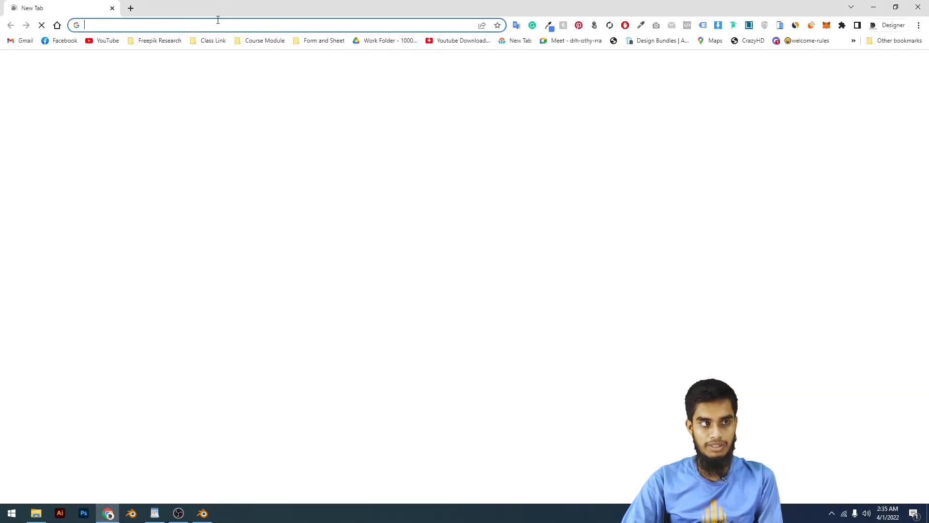
type("UV ")
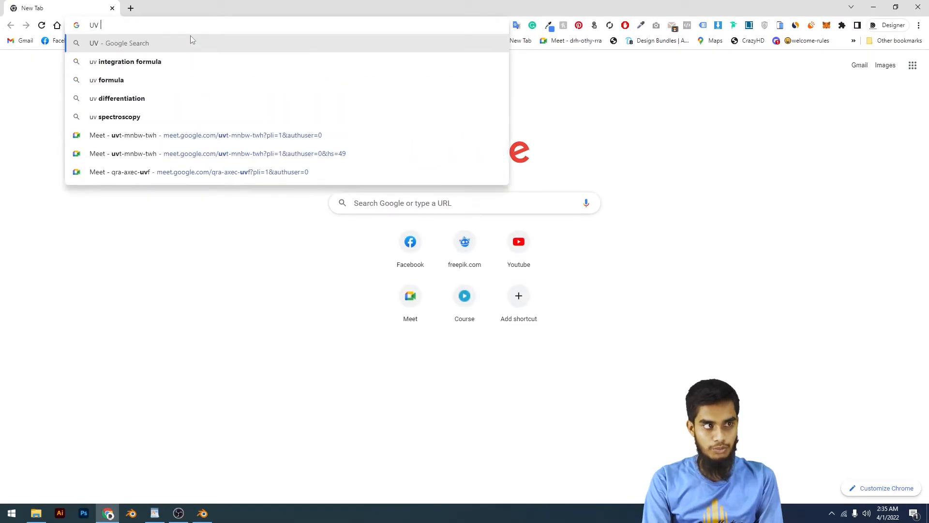
type("SQU")
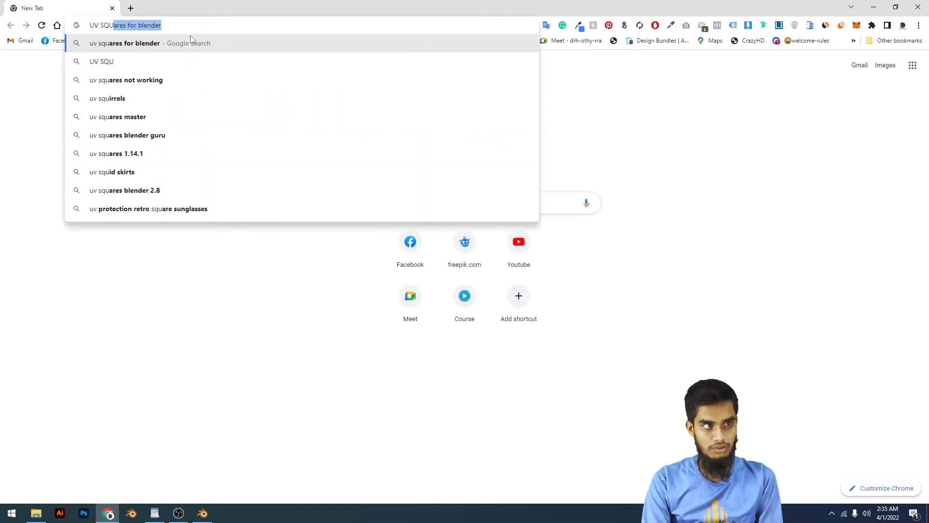
key("Return")
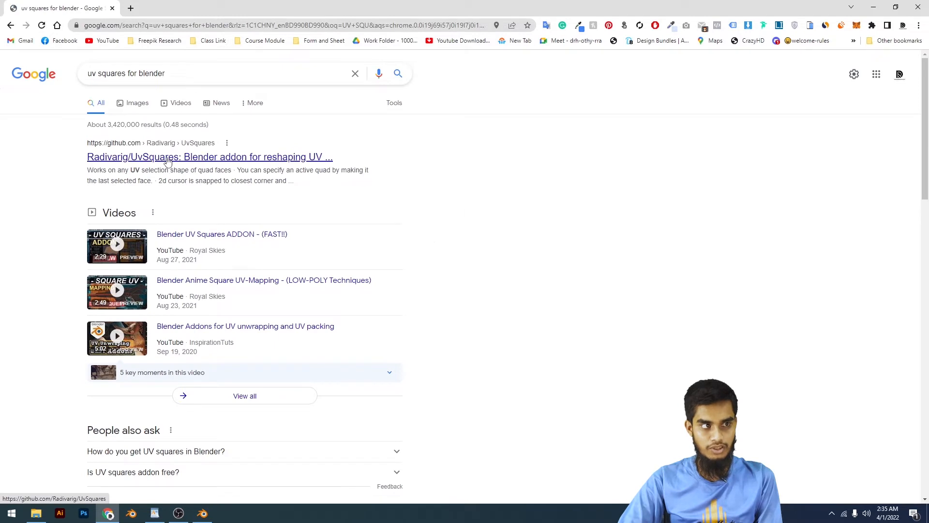
Open the Radivarig/UvSquares repository on GitHub and download it as a ZIP file
left_click(165, 7)
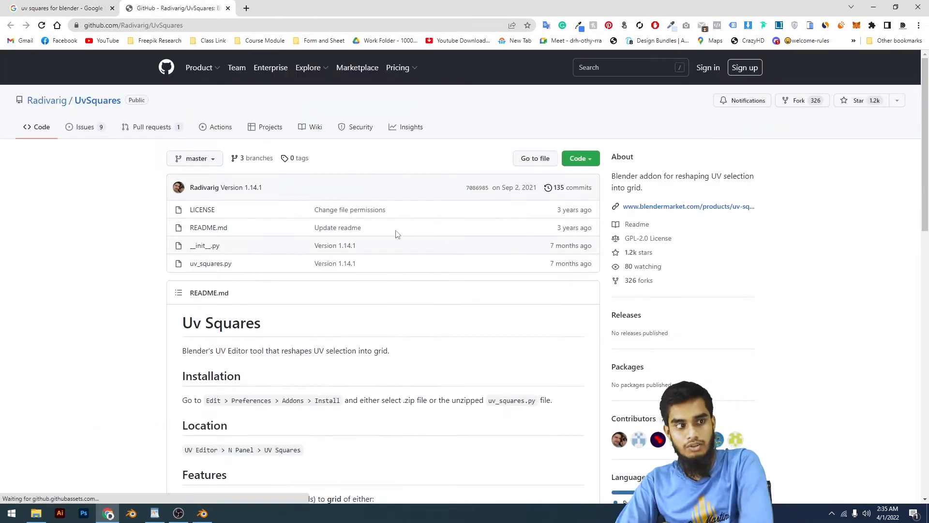
left_click(579, 158)
left_click(505, 285)
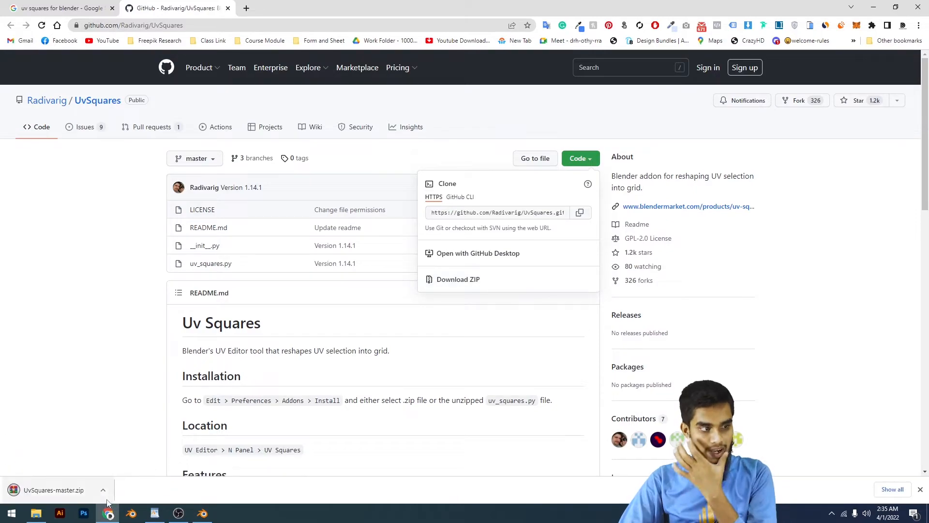
Switch back to Blender, install UvSquares-master.zip from the Downloads folder as an add-on, and enable UV Squares
left_click(204, 513)
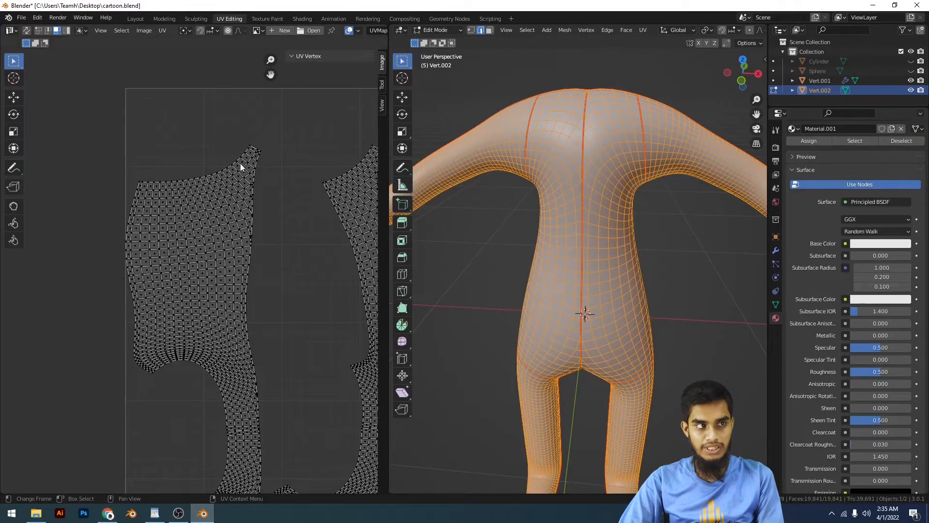
left_click(37, 17)
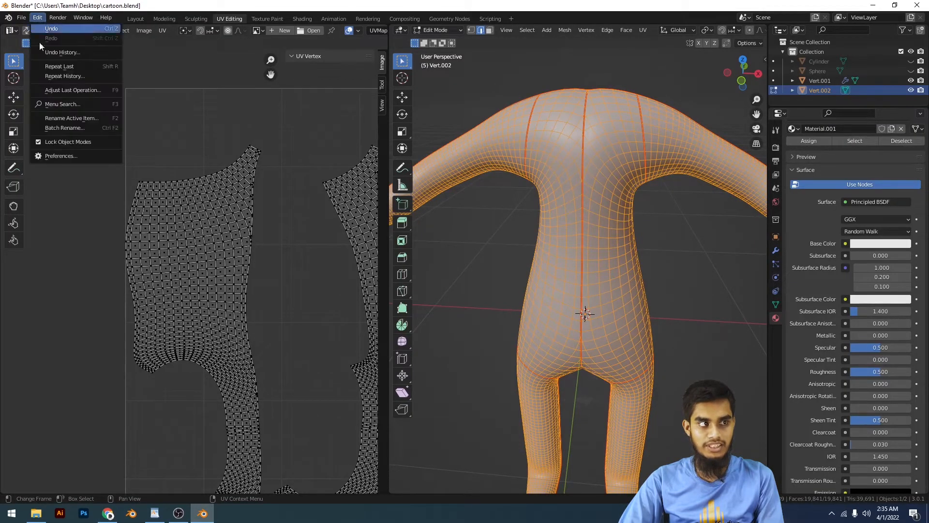
left_click(64, 156)
left_click(242, 38)
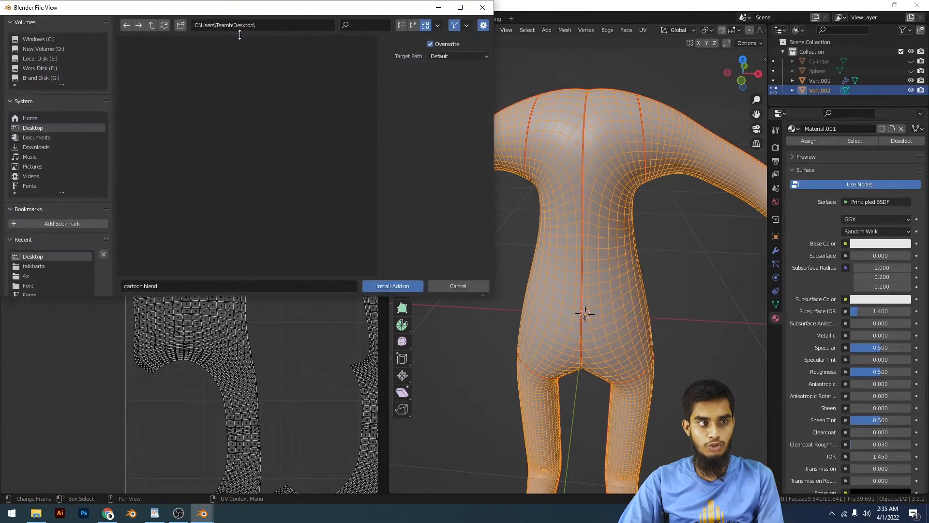
left_click(45, 147)
left_click(361, 25)
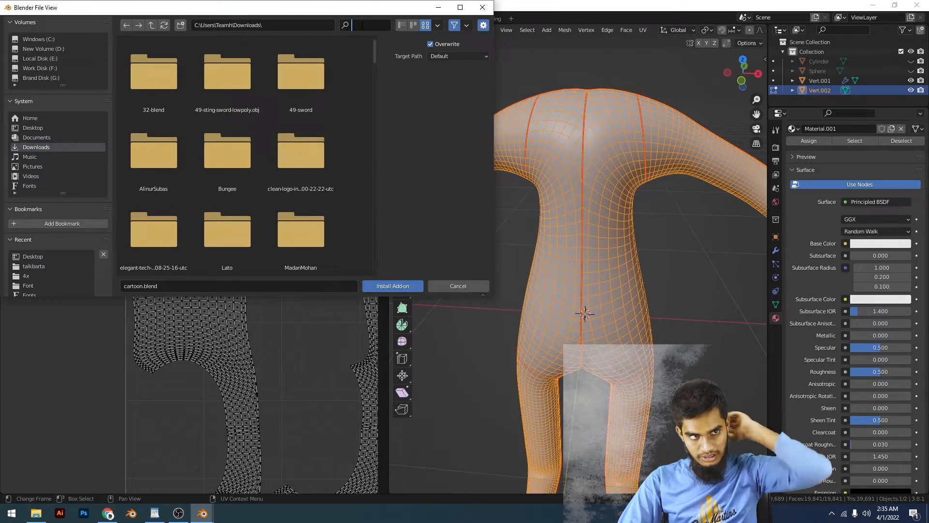
type("UV")
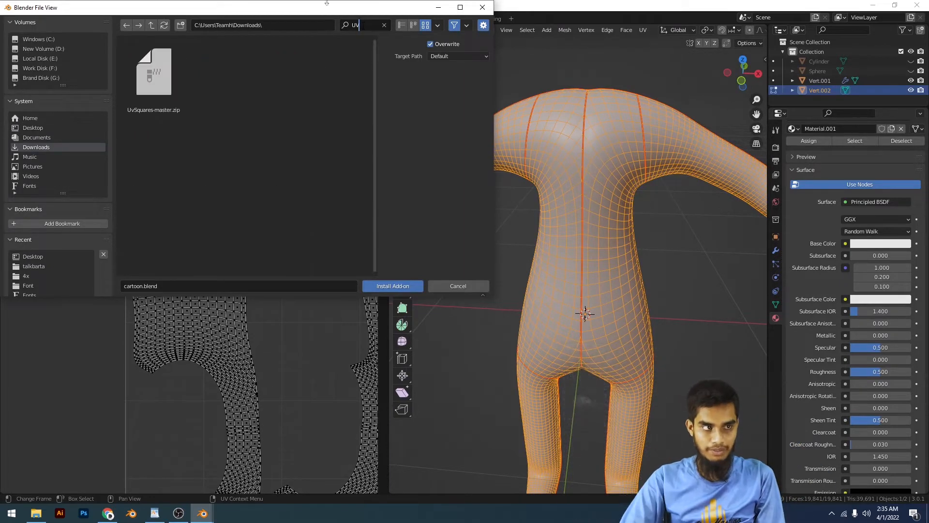
left_click(152, 110)
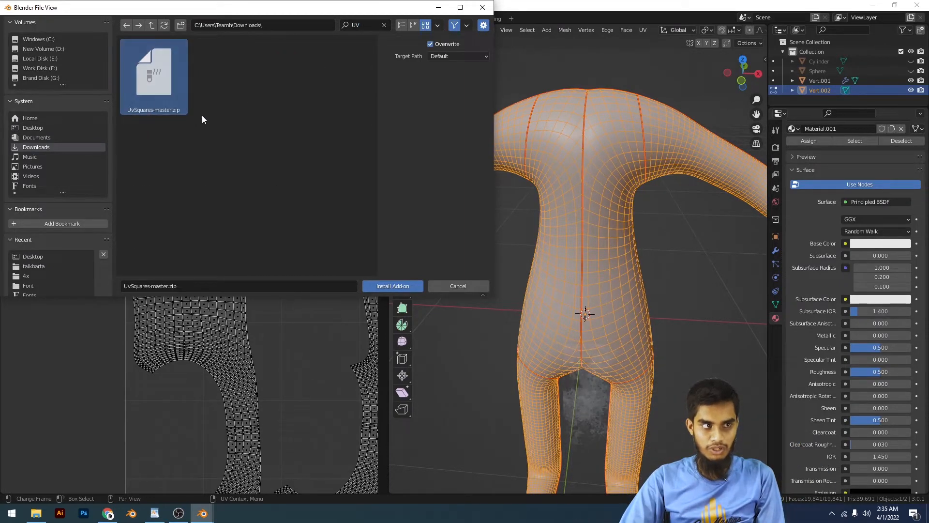
left_click(402, 287)
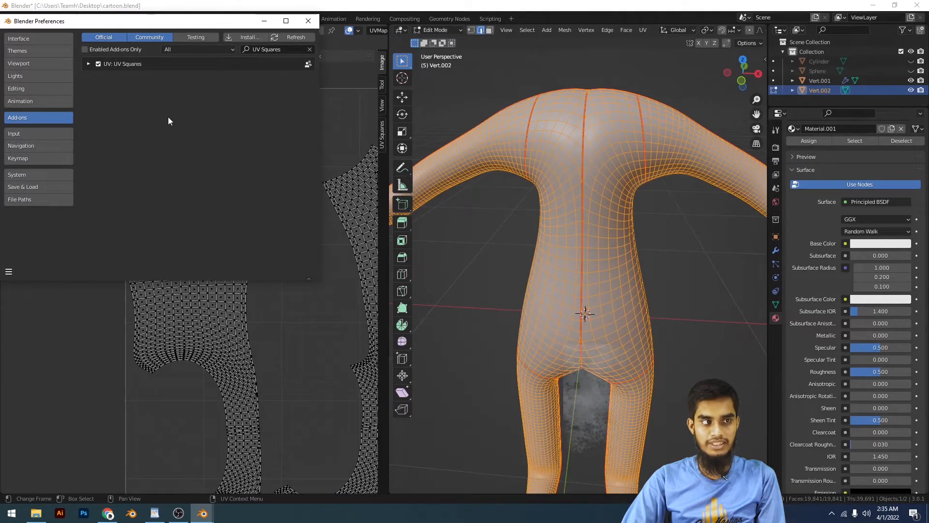
left_click(309, 20)
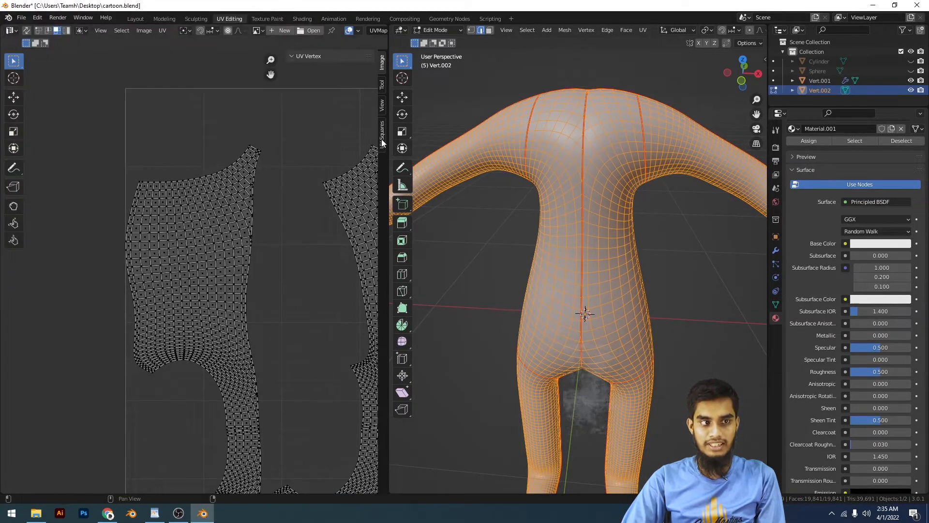
Show the UV Squares tools in the UV editor's sidebar
left_click(382, 140)
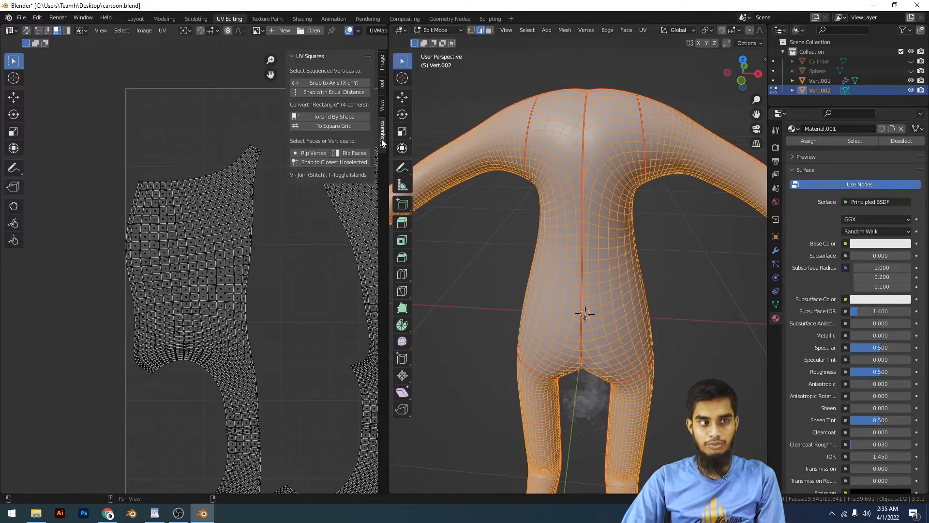
left_click(260, 200)
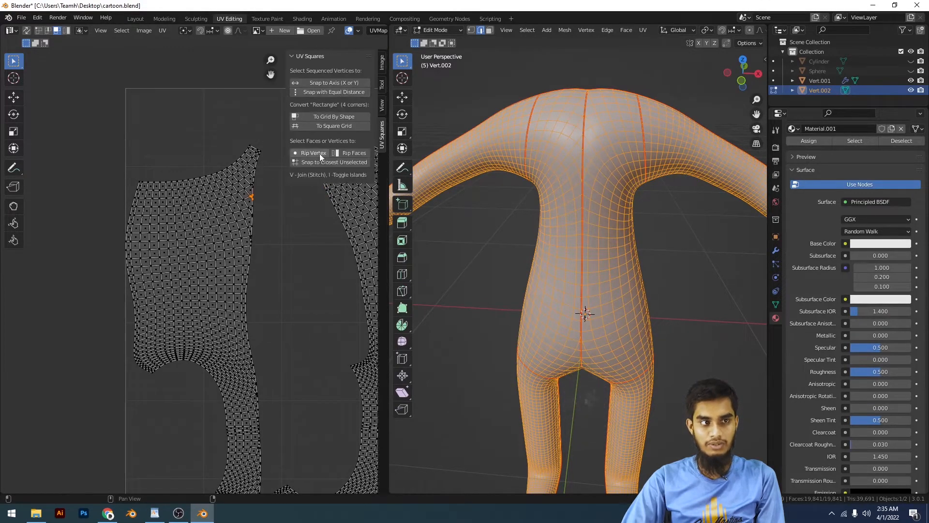
key("n")
key("n")
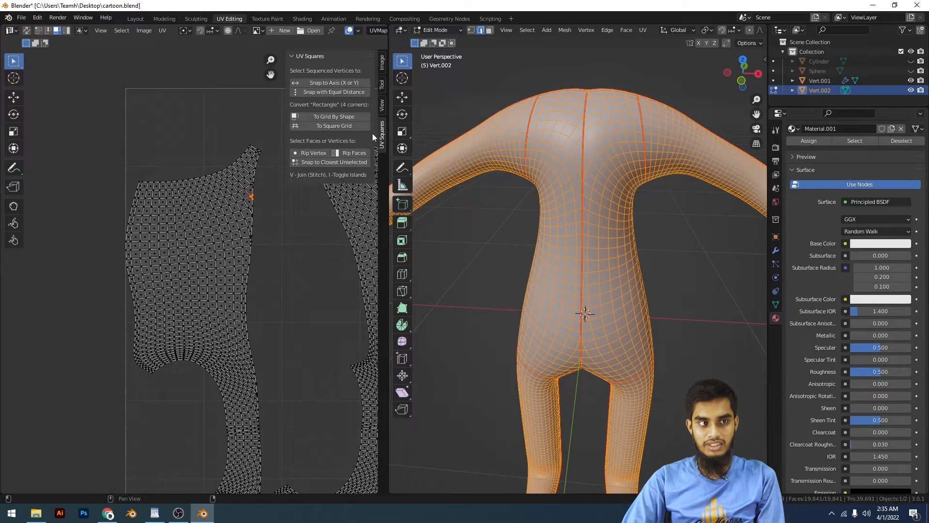
Try converting the whole first torso island with UV Squares' To Grid By Shape, and undo the result
scroll(233, 212, "down", 3)
scroll(225, 232, "up", 4)
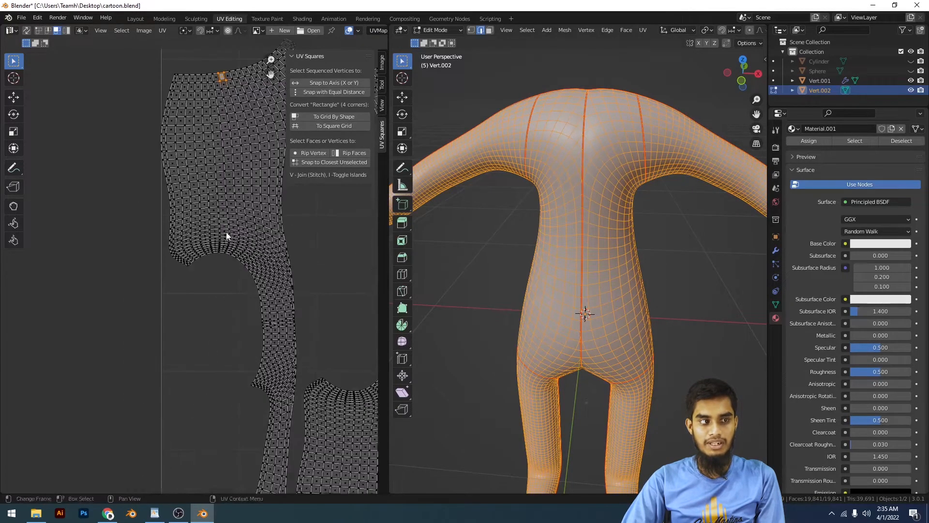
key("l")
scroll(234, 211, "down", 2)
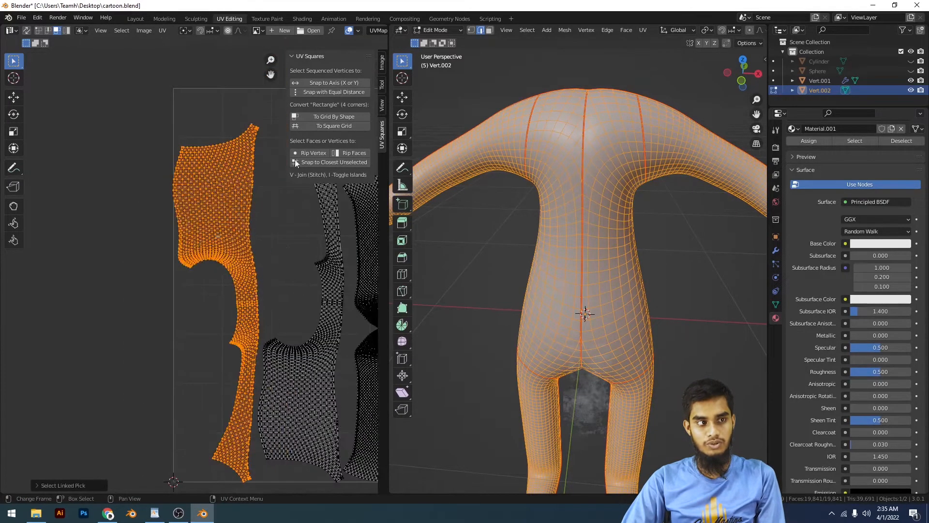
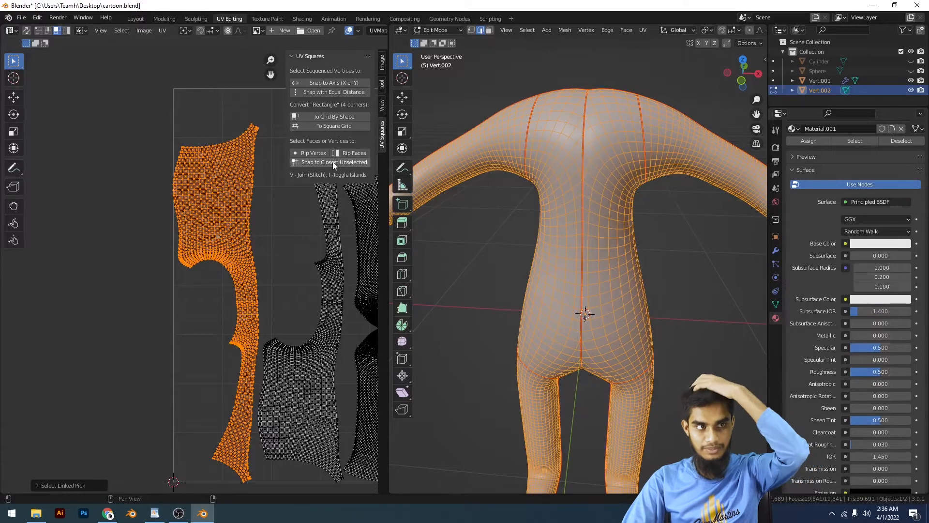
left_click(333, 120)
scroll(242, 224, "down", 3)
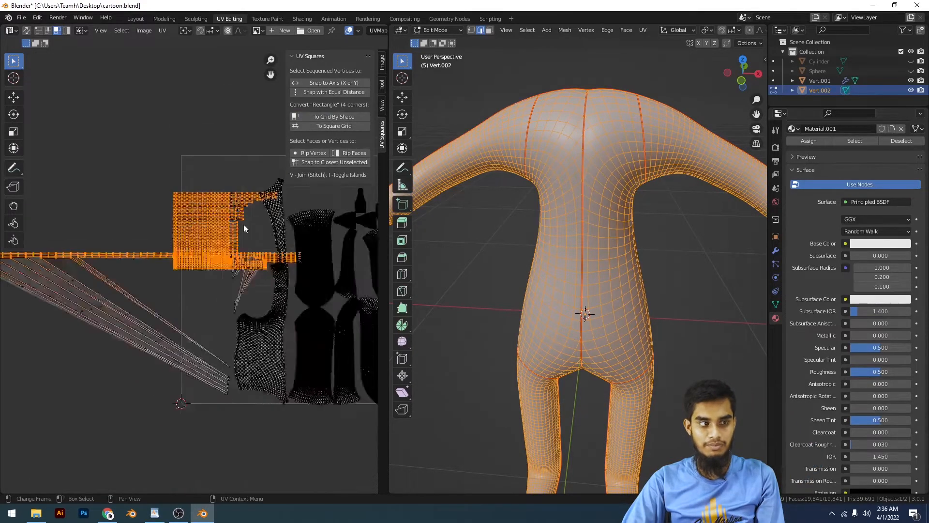
key("ctrl+z")
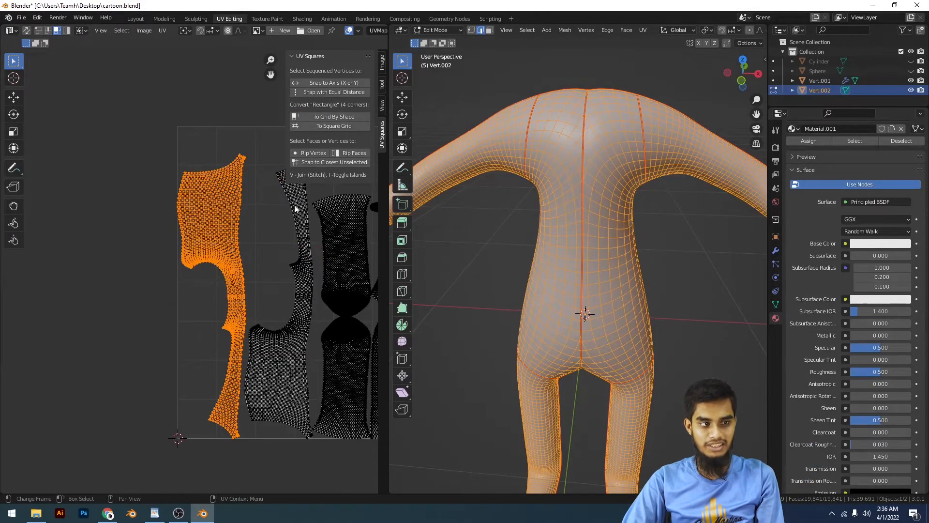
Try UV Squares' To Square Grid on the first torso island, and undo the result
left_click(334, 126)
scroll(238, 362, "up", 8)
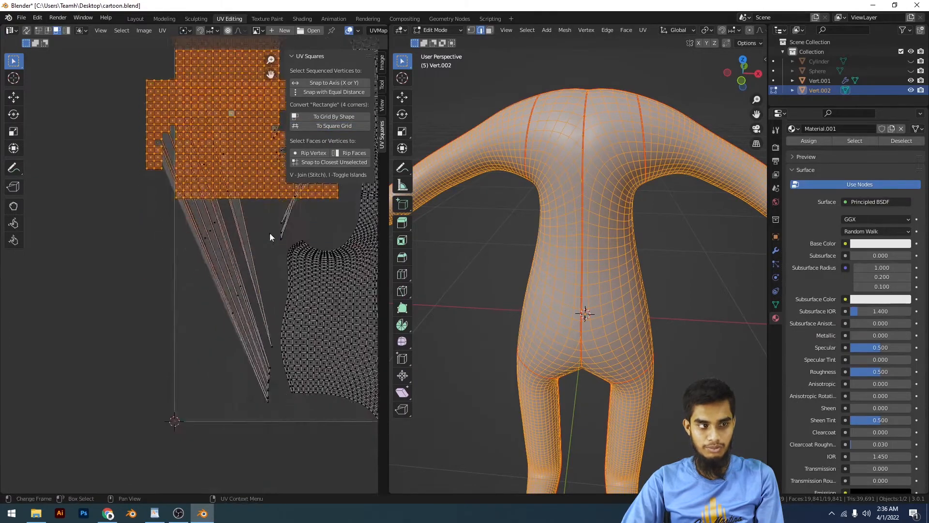
scroll(267, 271, "down", 2)
key("ctrl+z")
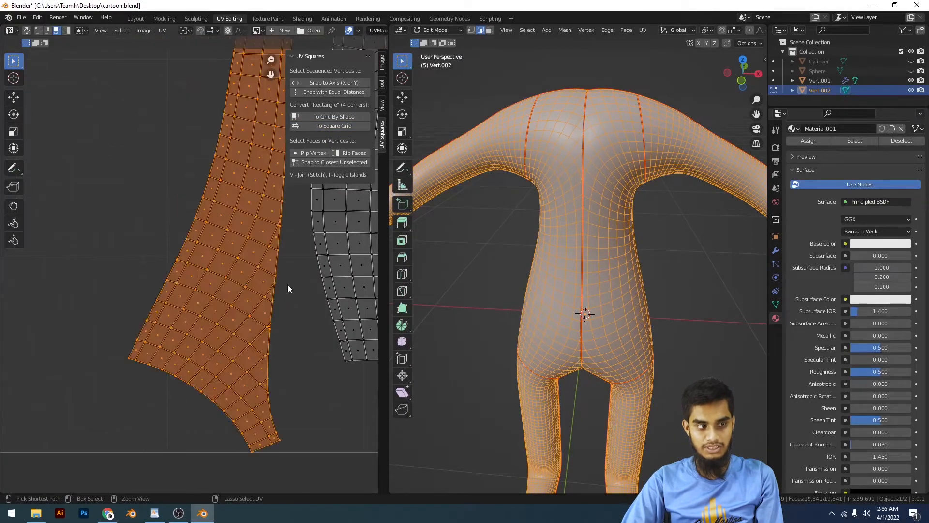
Examine the irregular faces along the outer border of the first torso island's lower strip, and compare the neighbouring islands
scroll(237, 252, "up", 5)
scroll(281, 331, "up", 2)
left_click(286, 333)
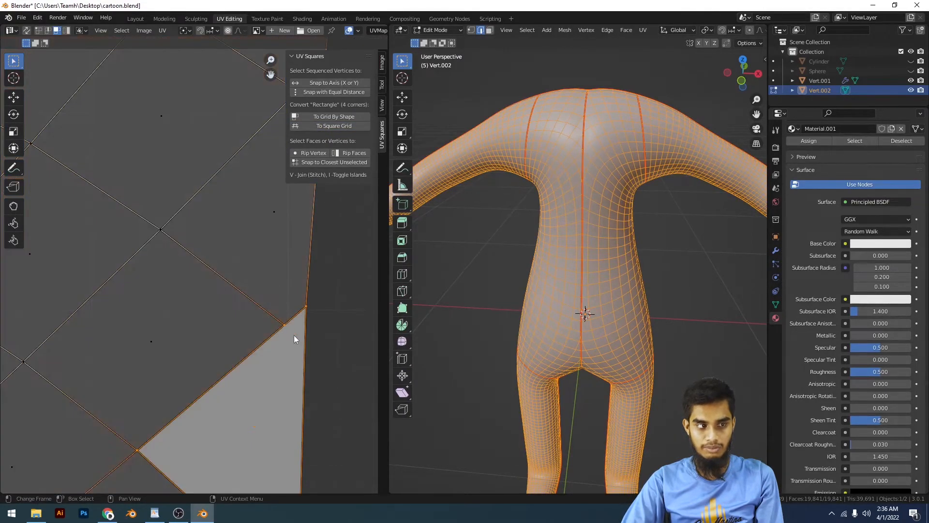
scroll(292, 319, "down", 2)
scroll(242, 242, "down", 3)
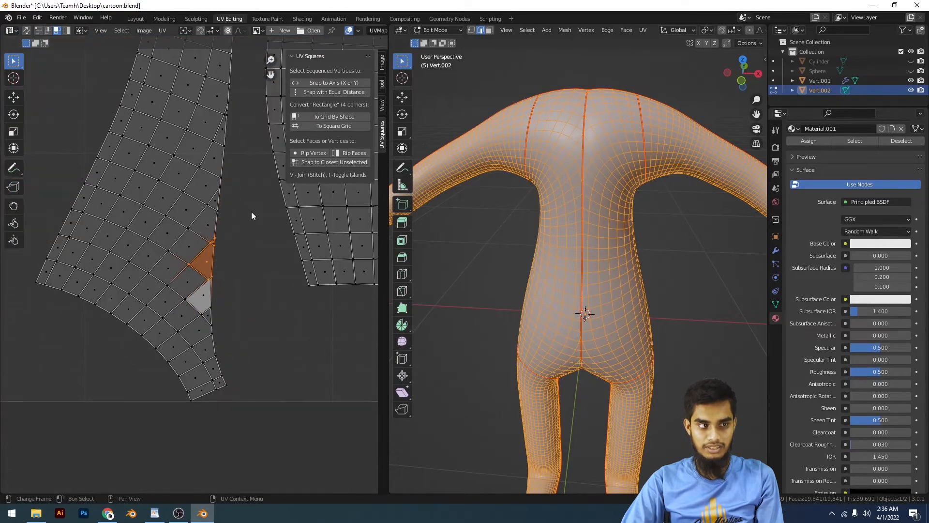
scroll(252, 247, "up", 5)
scroll(268, 253, "down", 8)
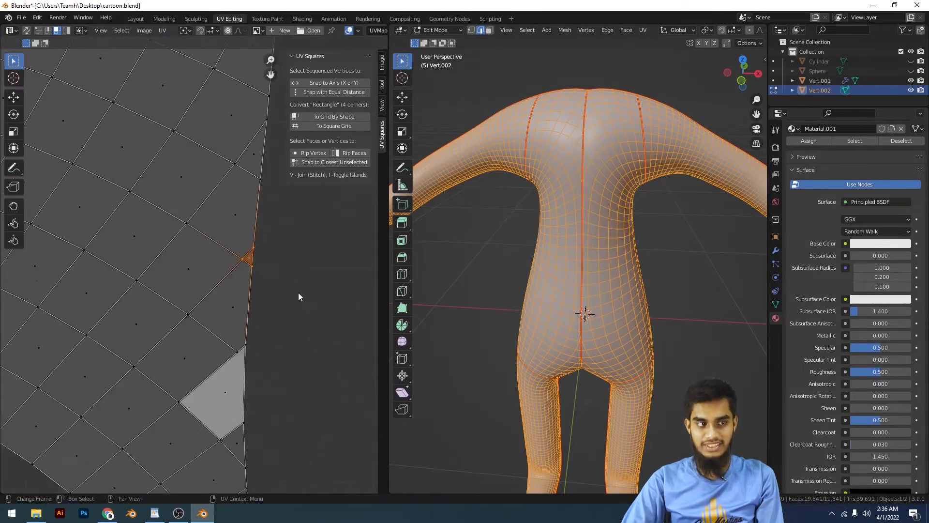
scroll(230, 280, "up", 4)
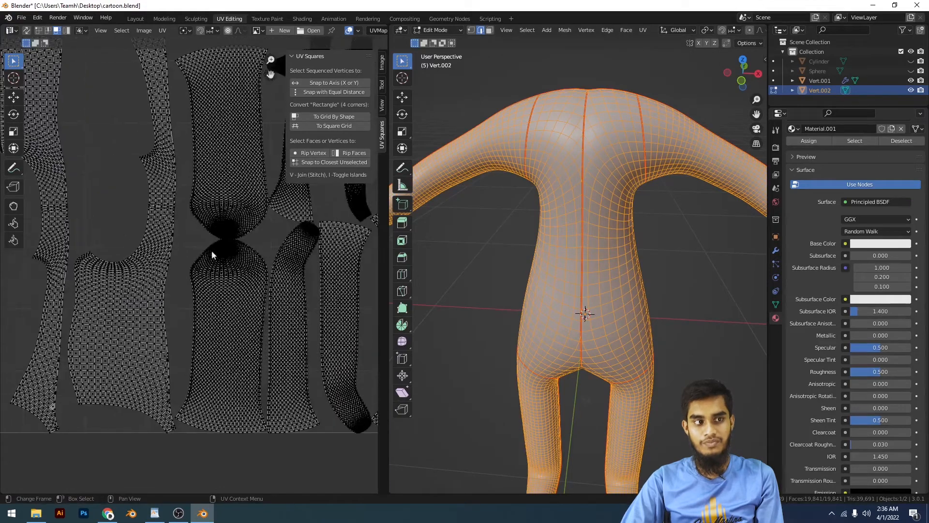
Deselect the whole body mesh and return it to Object Mode
scroll(581, 267, "down", 3)
key("alt+a")
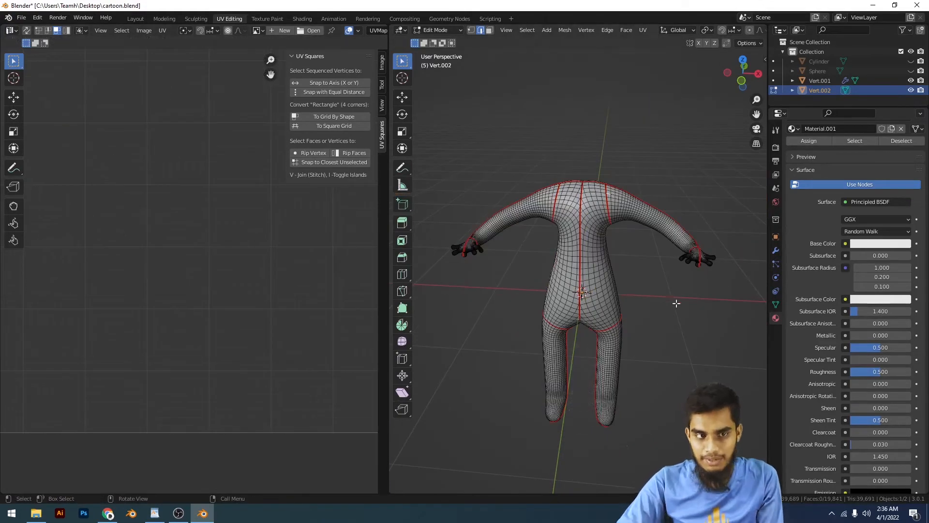
key("a")
scroll(634, 242, "up", 4)
key("alt+a")
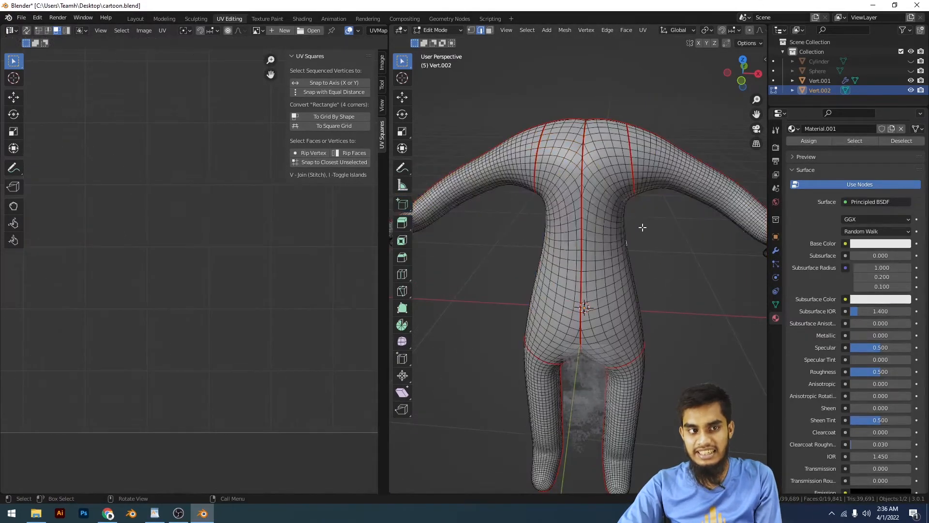
key("a")
scroll(642, 227, "down", 4)
scroll(268, 249, "down", 3)
scroll(706, 274, "up", 4)
key("alt+a")
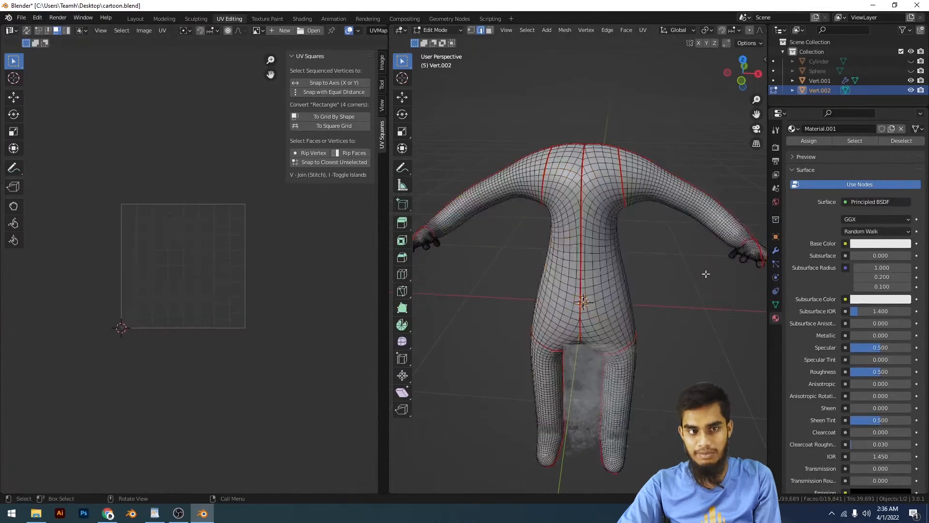
key("Tab")
scroll(658, 269, "down", 3)
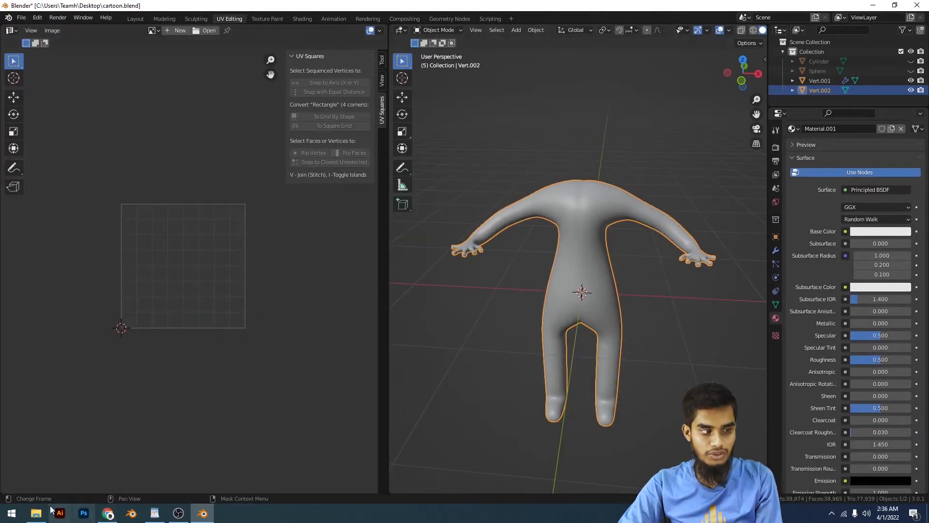
Switch to Chrome, search the web for "textures" in a new tab, and open the Textures.com library
left_click(108, 513)
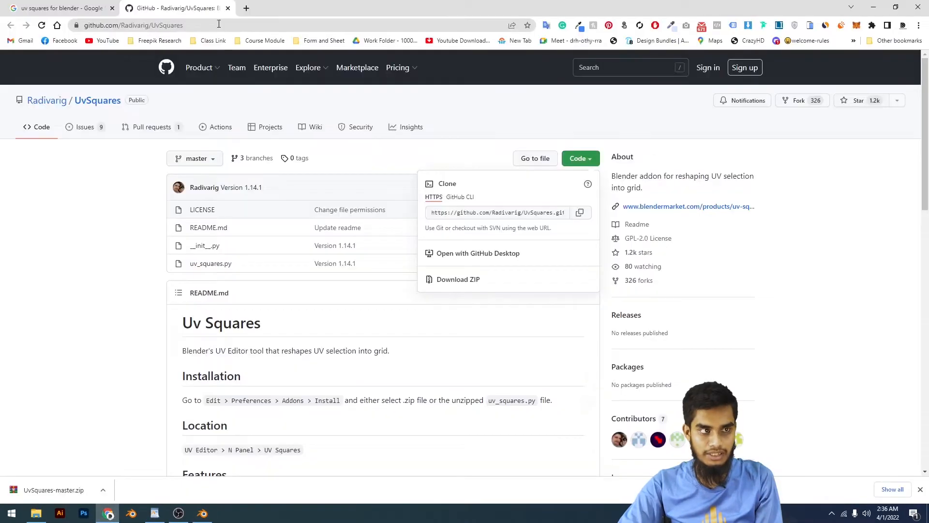
left_click(245, 7)
type("TE")
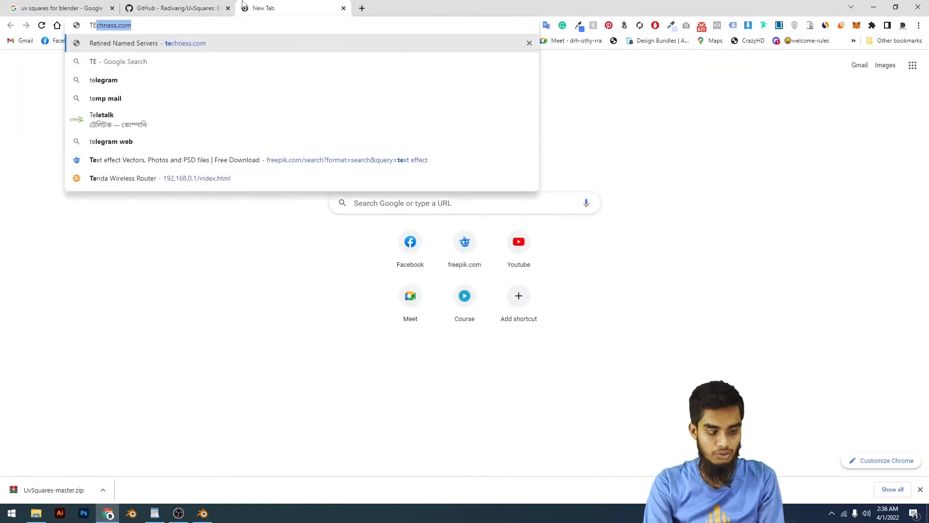
type("XTU")
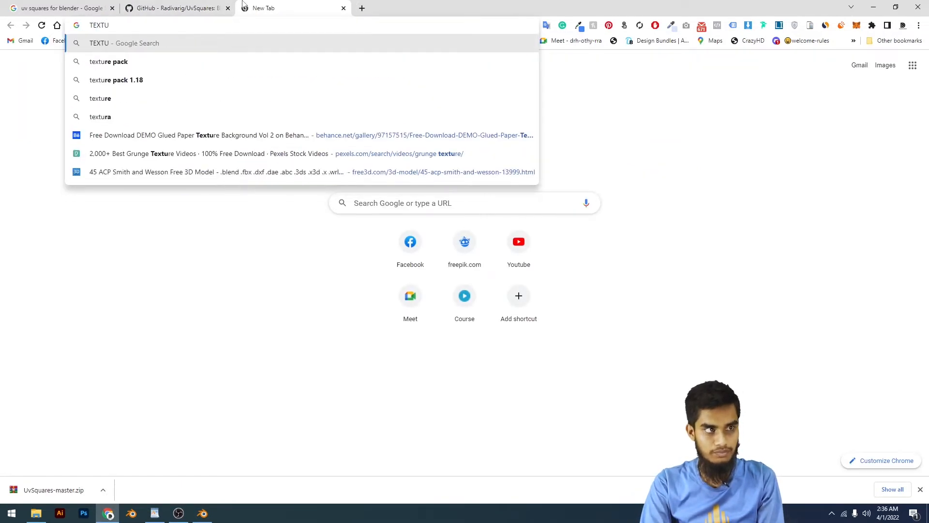
type("R")
key("ctrl+a")
key("BackSpace")
type("tes")
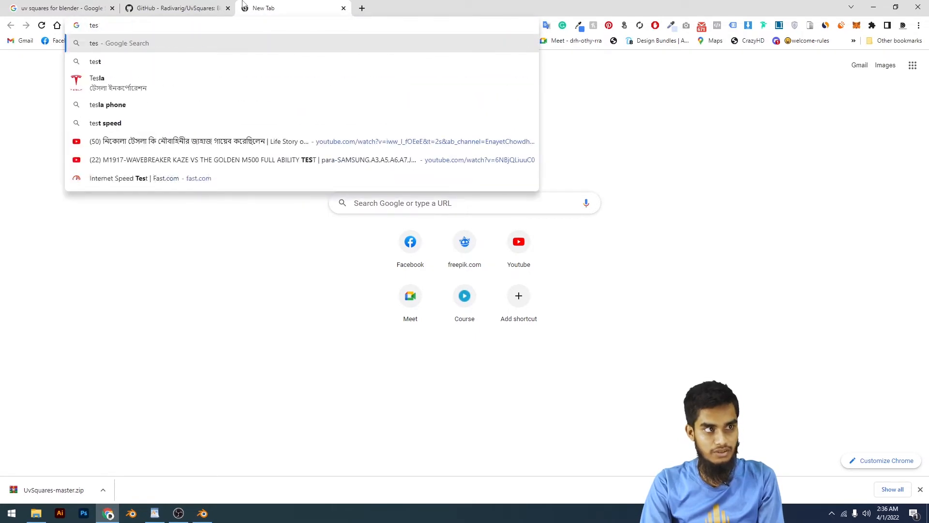
key("BackSpace")
type("xtu")
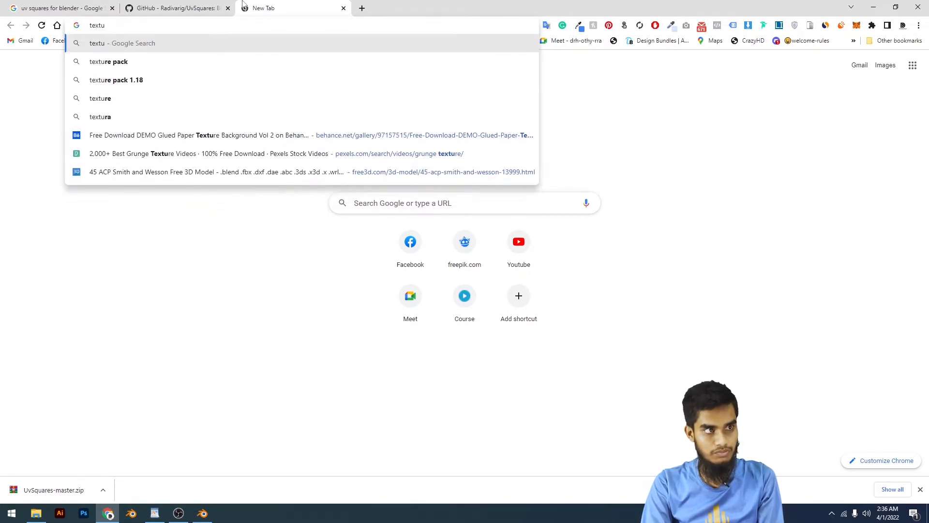
type("res")
key("Return")
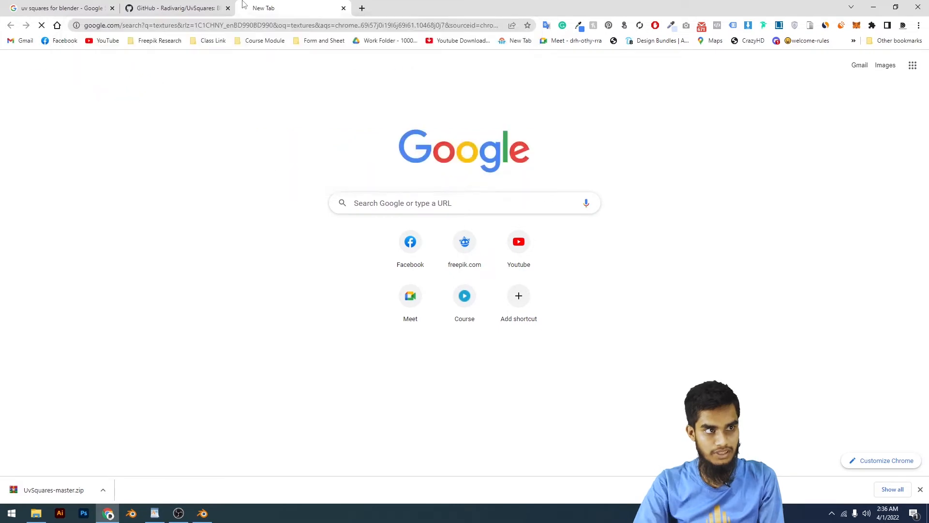
left_click(176, 161)
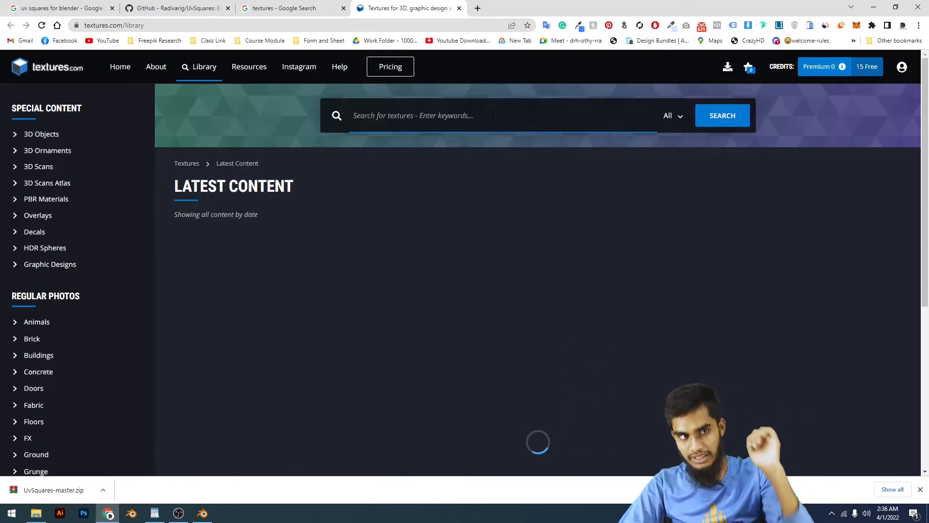
Search Textures.com for "cloth" and browse the resulting materials
left_click(492, 113)
type("cloth")
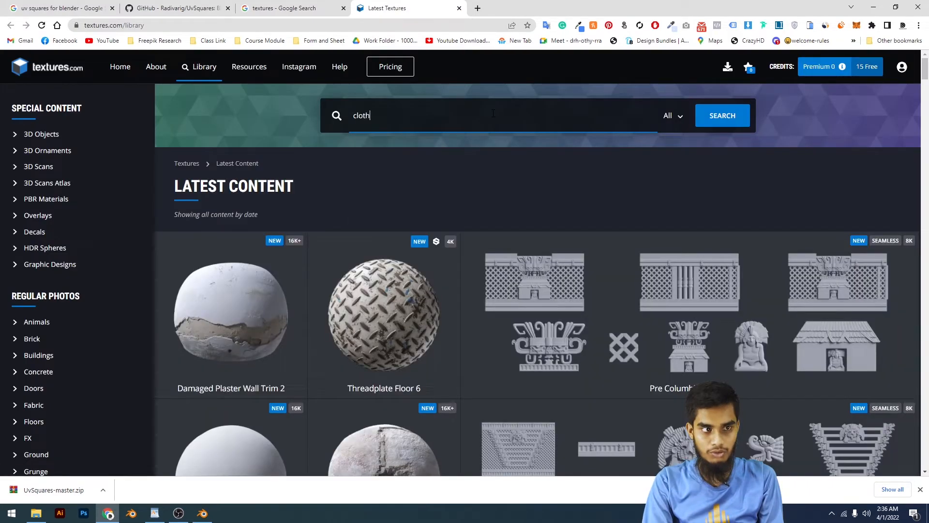
key("Return")
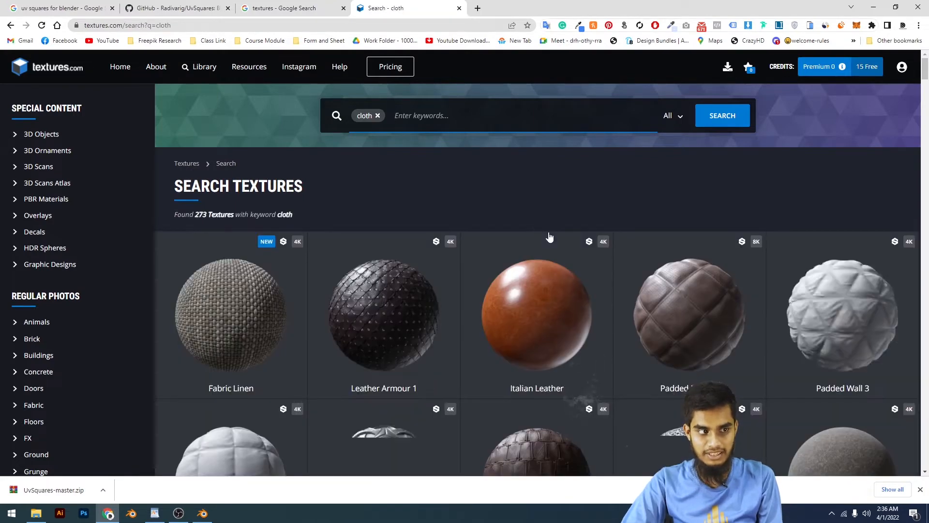
scroll(693, 251, "down", 3)
scroll(778, 322, "down", 1)
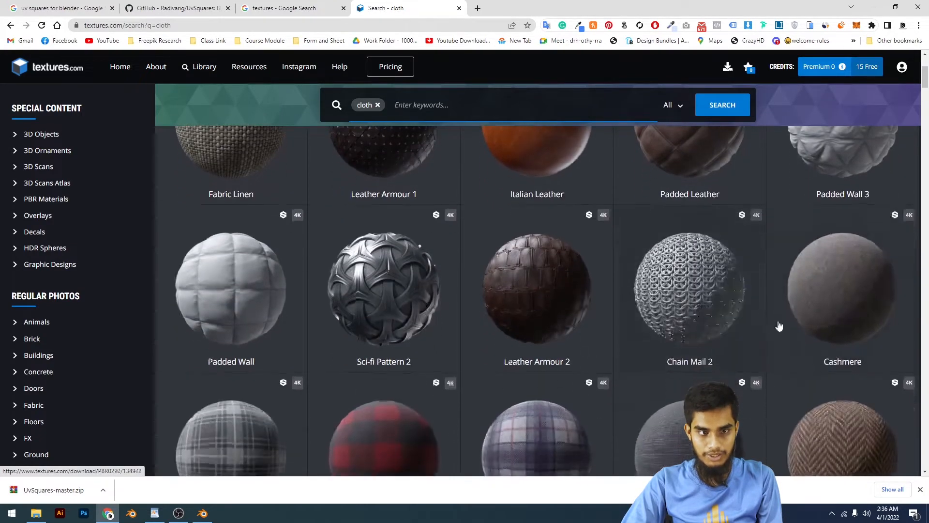
scroll(769, 334, "down", 2)
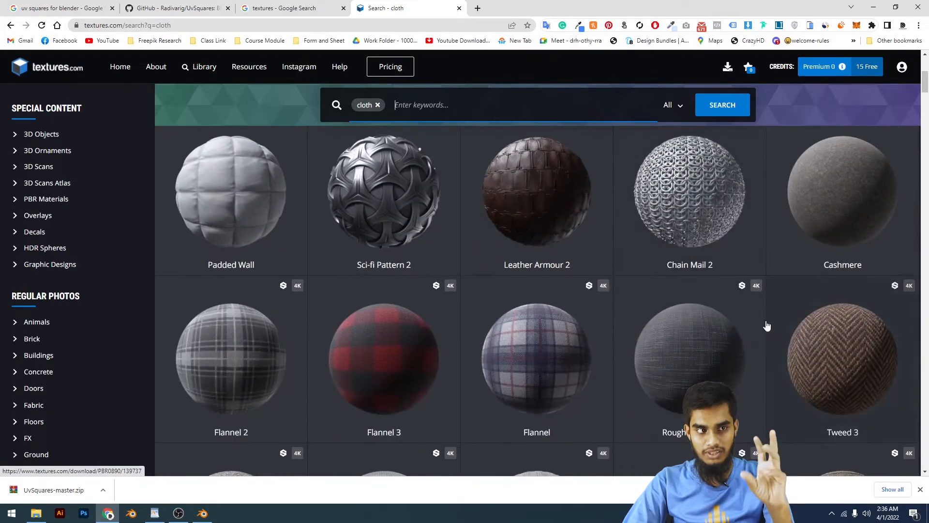
scroll(698, 266, "up", 5)
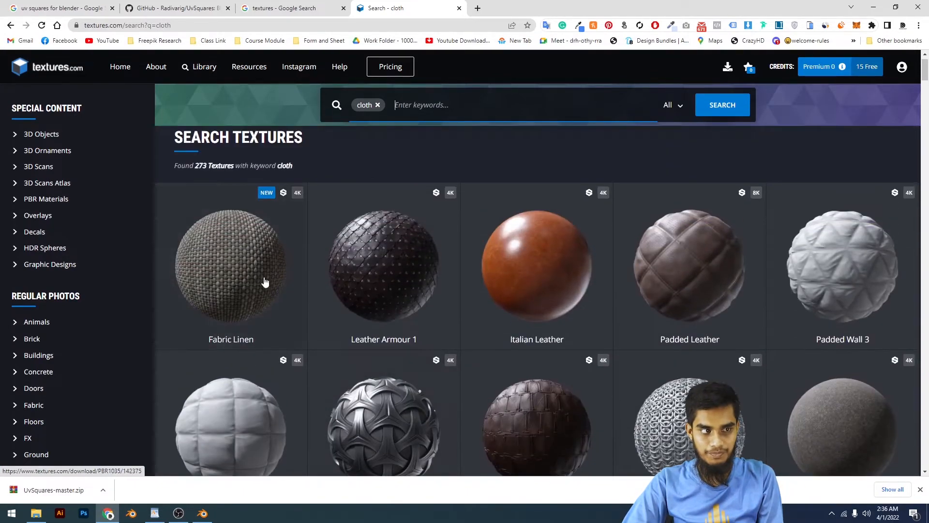
scroll(679, 365, "down", 3)
View the Chain Mail 2 material's preview image enlarged, close the material, and browse the brick wall materials
left_click(693, 310)
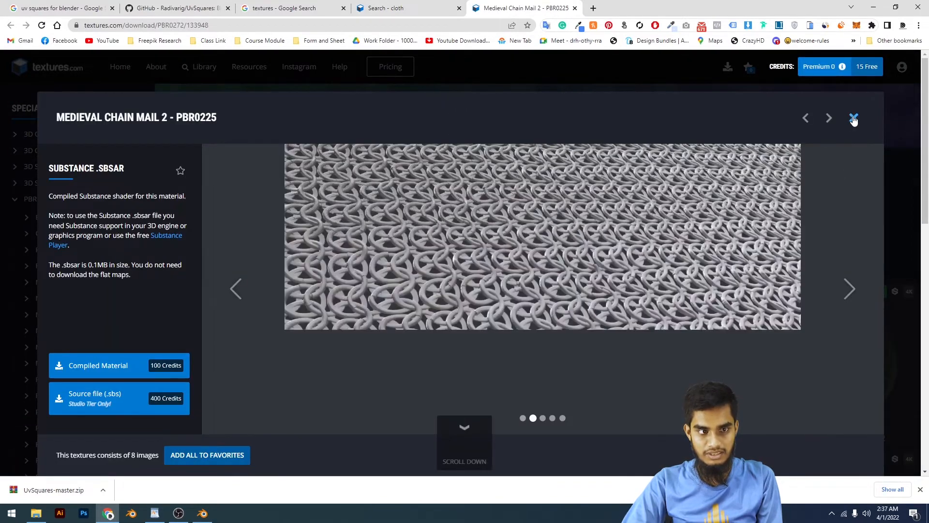
left_click(582, 265)
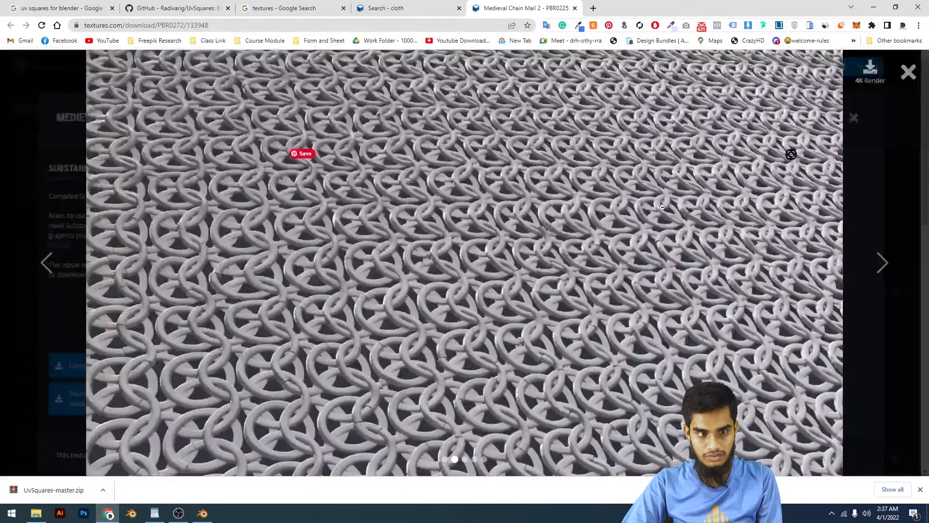
left_click(651, 154)
left_click(648, 151)
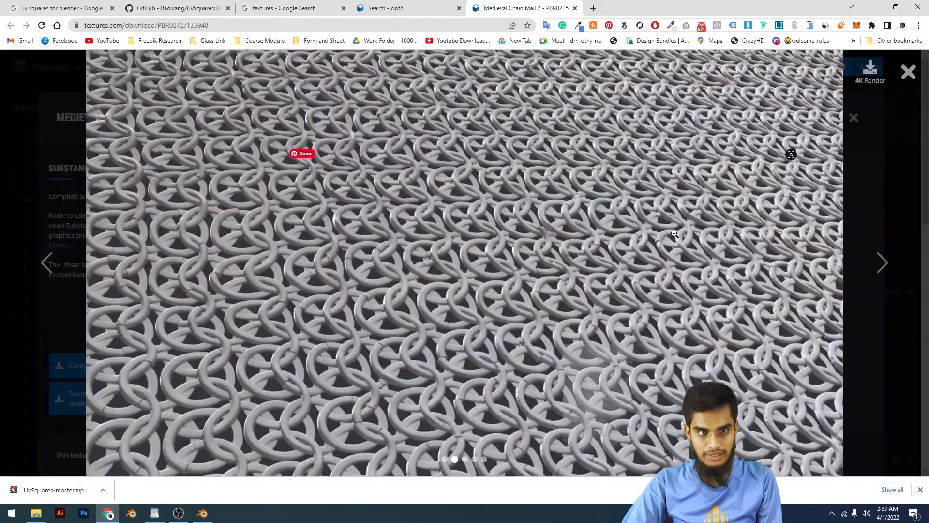
left_click(655, 198)
left_click(853, 118)
scroll(587, 288, "down", 5)
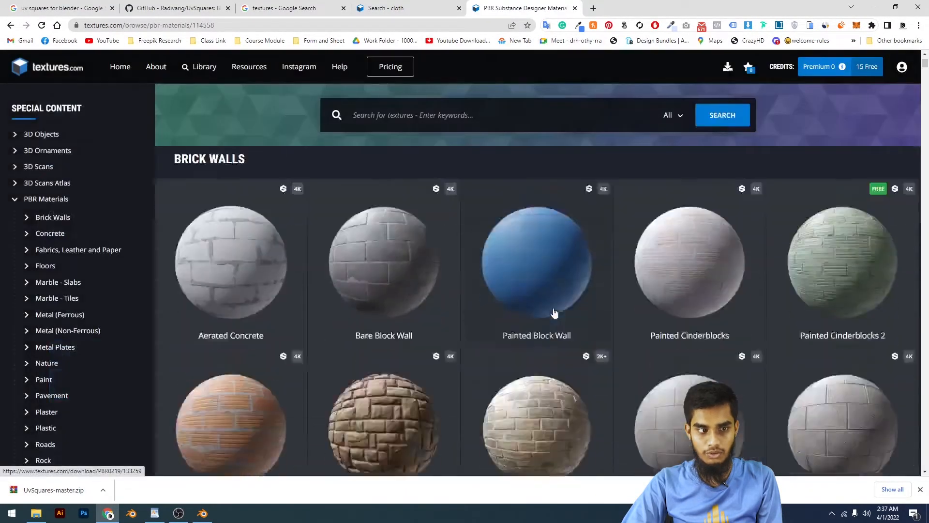
scroll(585, 284, "up", 3)
scroll(557, 286, "down", 3)
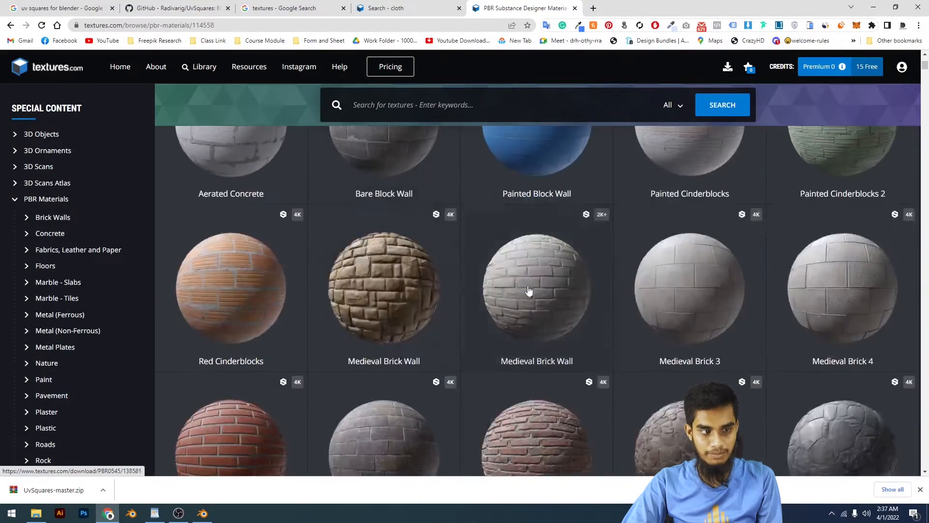
Return to the cloth search results and open the Fabric Linen material at its flat maps
left_click(371, 5)
scroll(740, 265, "up", 3)
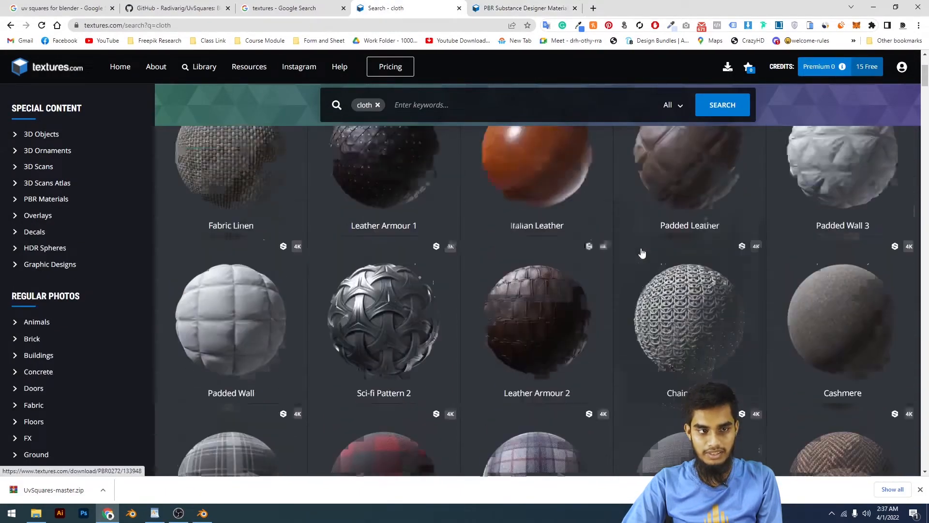
left_click(255, 226)
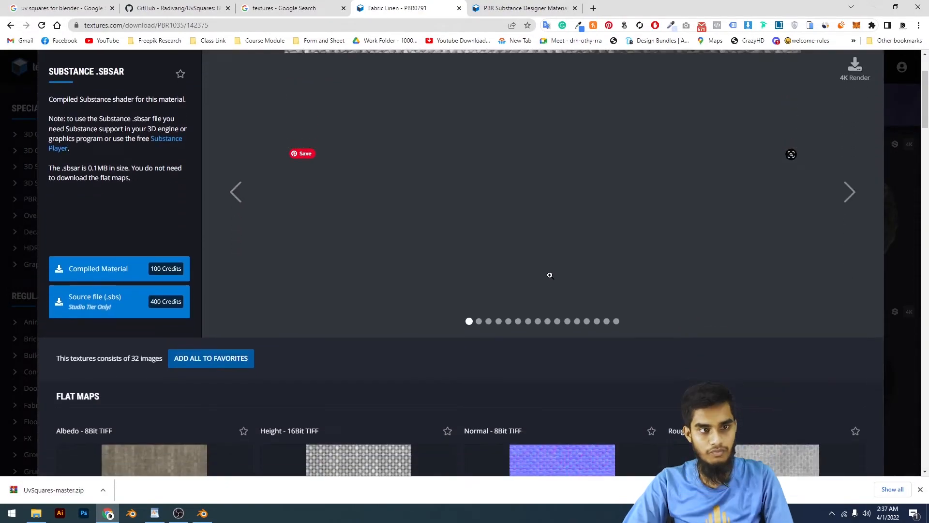
scroll(552, 274, "down", 6)
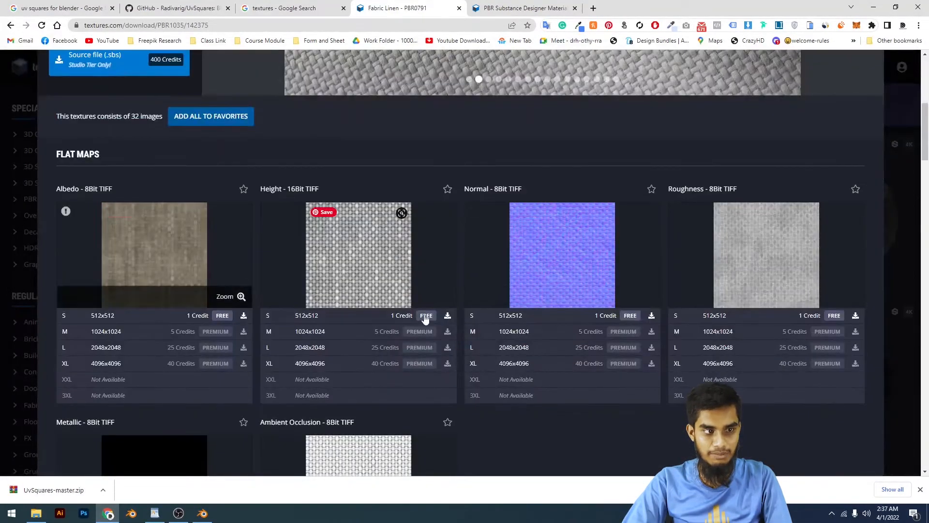
Download Fabric Linen's height, albedo, normal, roughness, ambient occlusion and metallic flat maps at 512x512
left_click(447, 315)
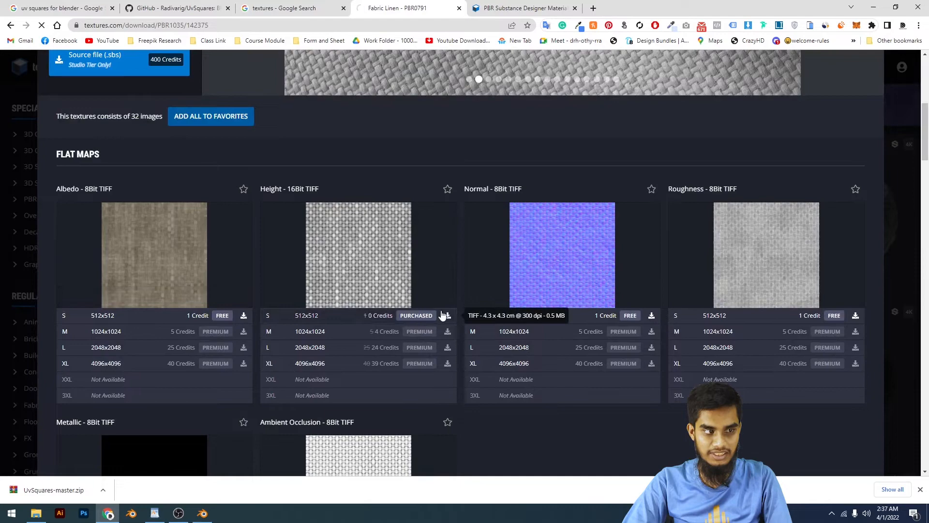
left_click(244, 315)
left_click(652, 316)
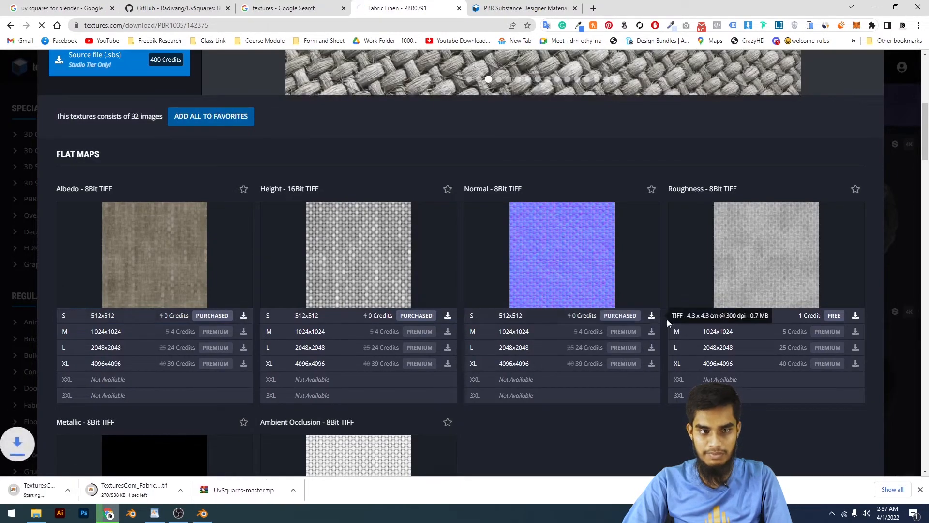
left_click(856, 316)
scroll(388, 329, "down", 5)
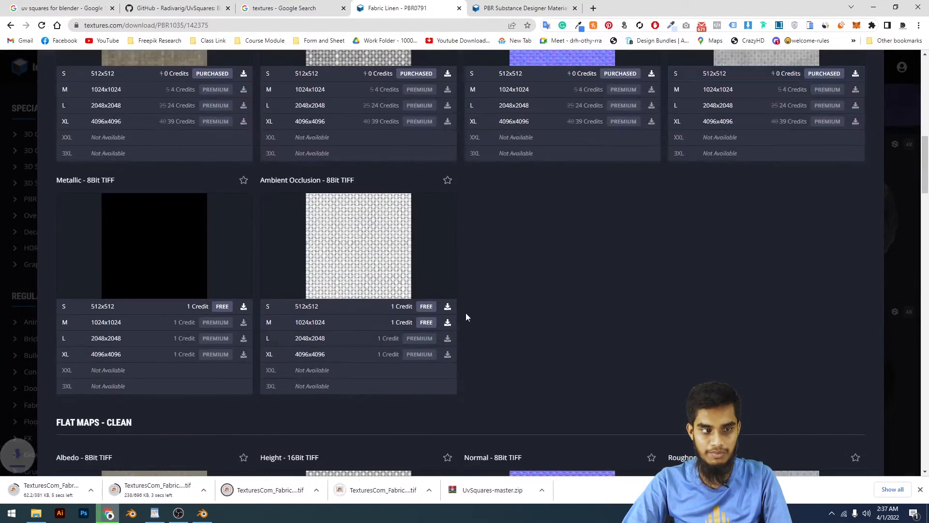
left_click(447, 306)
left_click(243, 307)
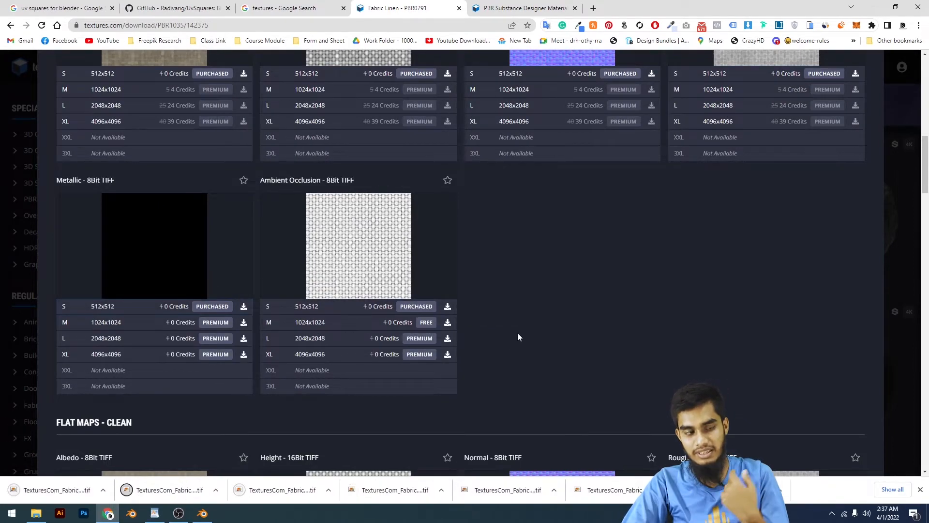
Show the downloaded texture files in their folder and create a new folder in Downloads
left_click(441, 490)
left_click(468, 458)
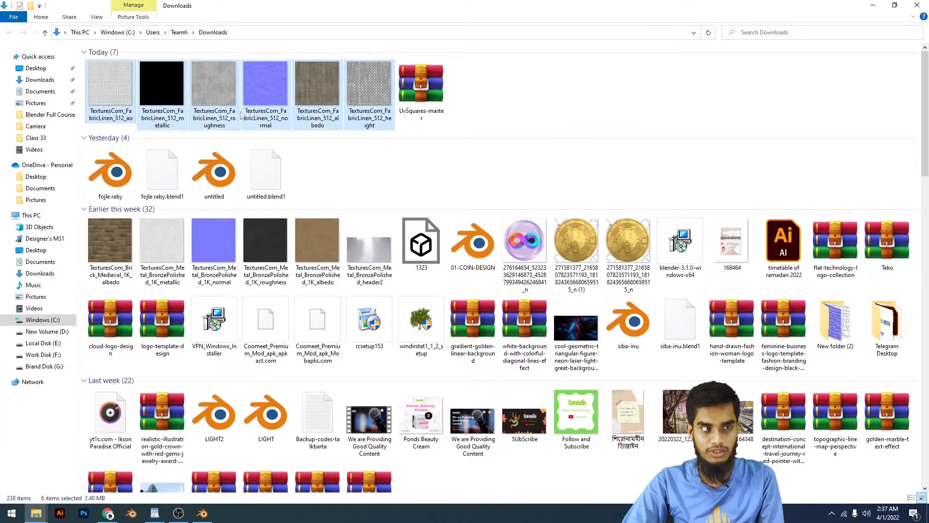
left_click(508, 117)
key("ctrl+shift+n")
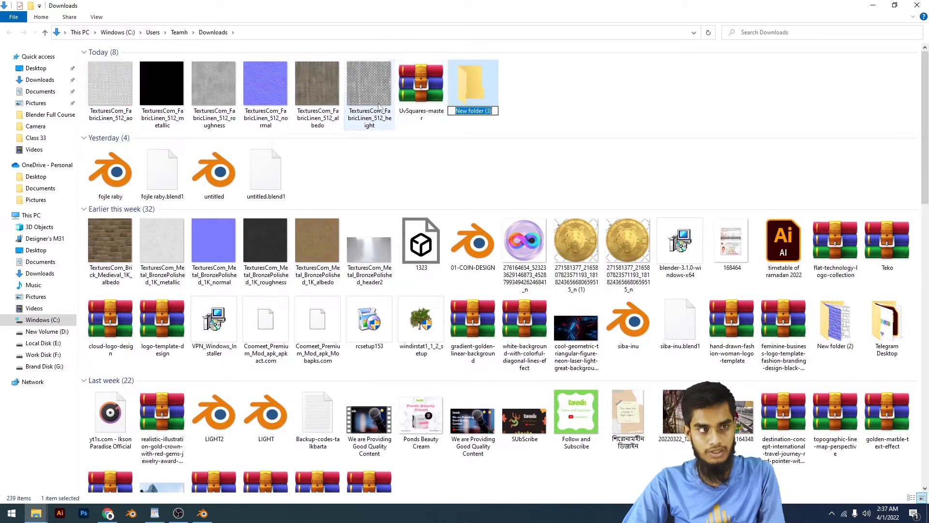
Move the six FabricLinen texture files into the new folder and open it
left_click(369, 87)
left_click(109, 92, "shift")
left_click_drag(108, 97, 477, 105)
double_click(164, 84)
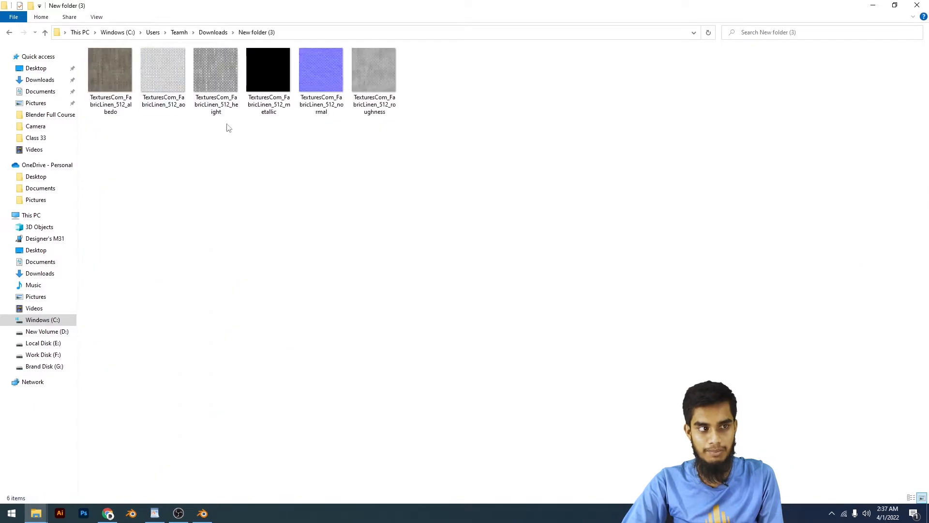
Enlarge the file thumbnails, view the FabricLinen albedo image, and close the viewer
scroll(228, 127, "up", 2, "ctrl")
double_click(153, 117)
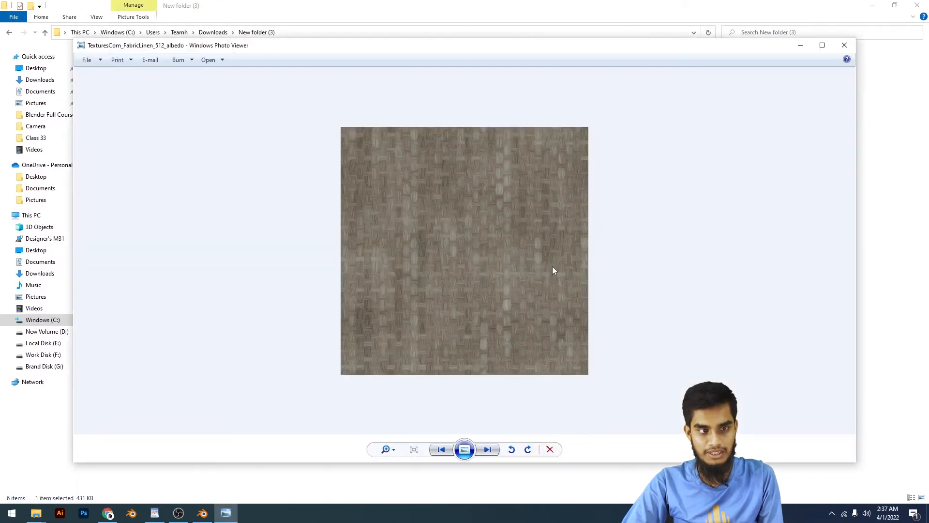
left_click(842, 49)
Switch back to Blender and assign an Image Texture to the Base Color of the body's Material.001
key("alt+Tab")
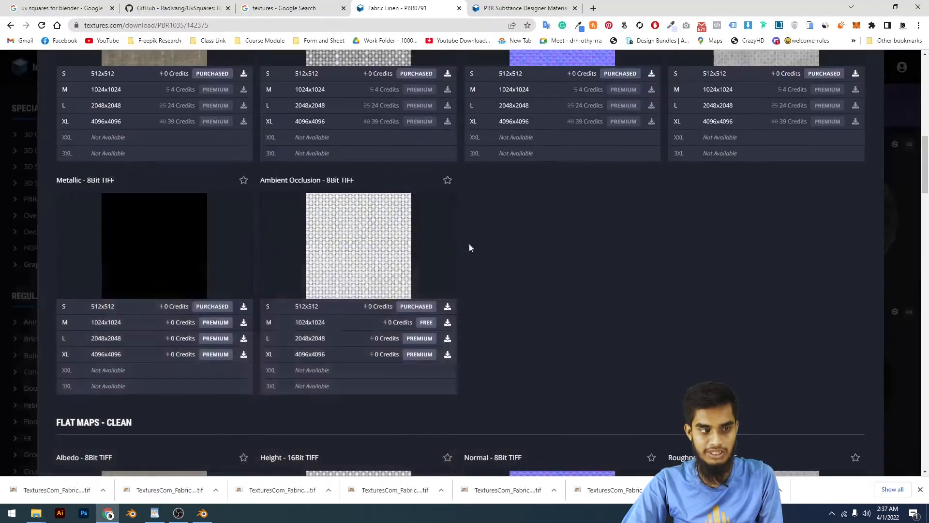
left_click(202, 513)
scroll(566, 321, "down", 3)
scroll(566, 321, "up", 3)
scroll(832, 255, "up", 1)
left_click(845, 250)
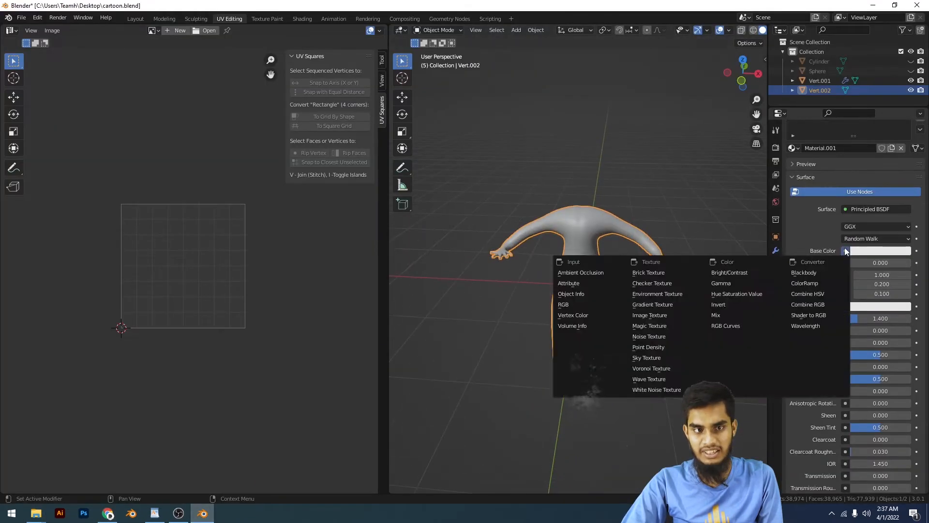
left_click(659, 317)
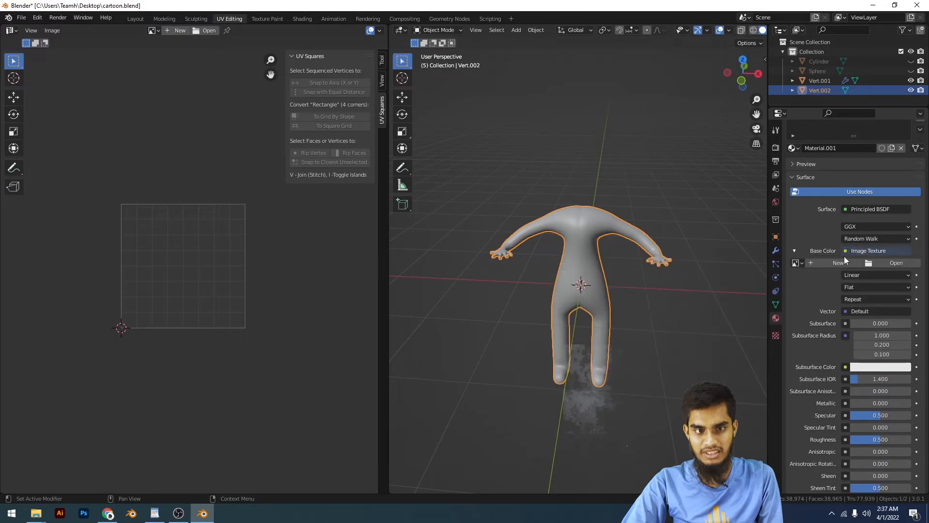
Start opening a Base Color image from Downloads, then switch to File Explorer and copy the path of New folder (3)
left_click(896, 262)
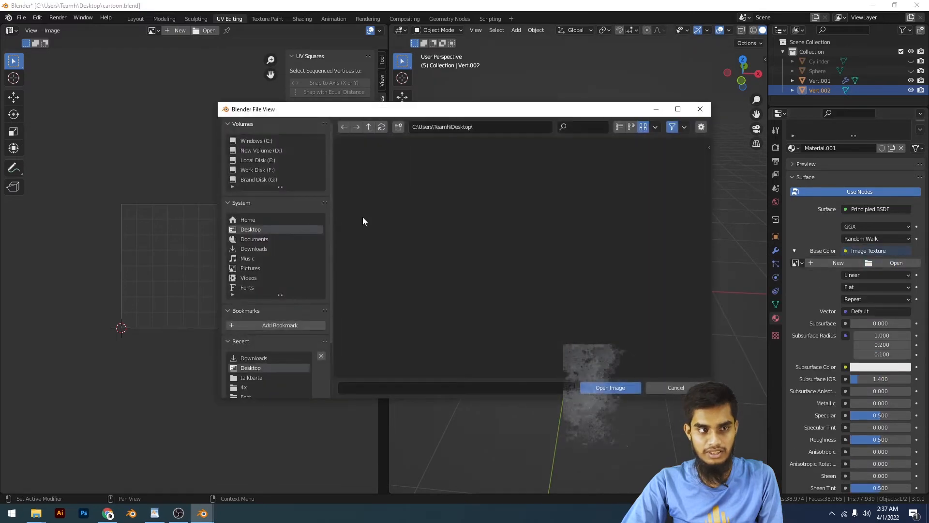
left_click(264, 250)
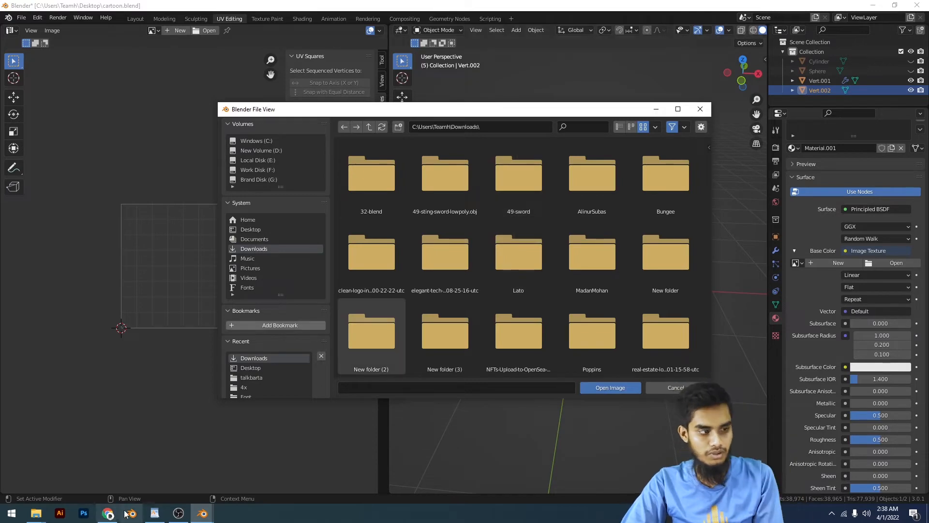
left_click(39, 514)
left_click(139, 473)
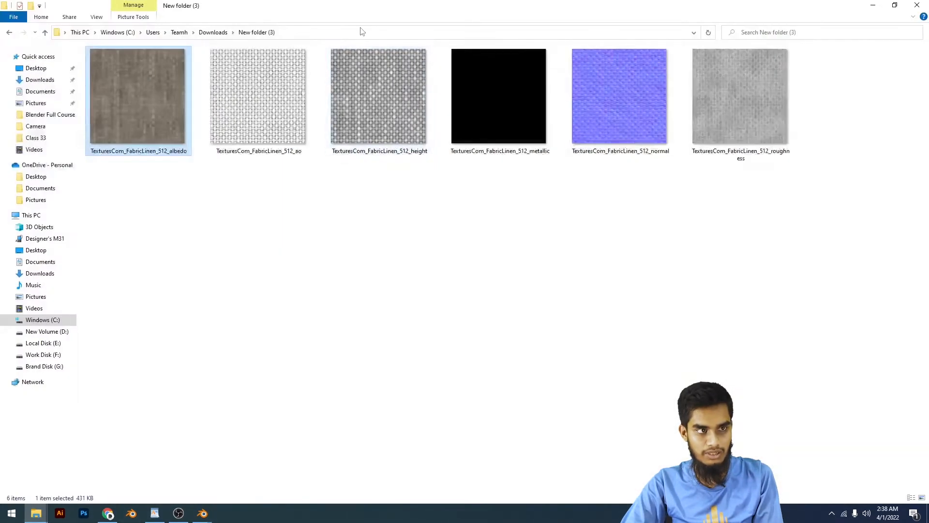
left_click(360, 31)
Return to the Blender file browser, go to the copied folder path, and load TexturesCom_FabricLinen_512_albedo.tif as the Base Color image
mouse_move(203, 517)
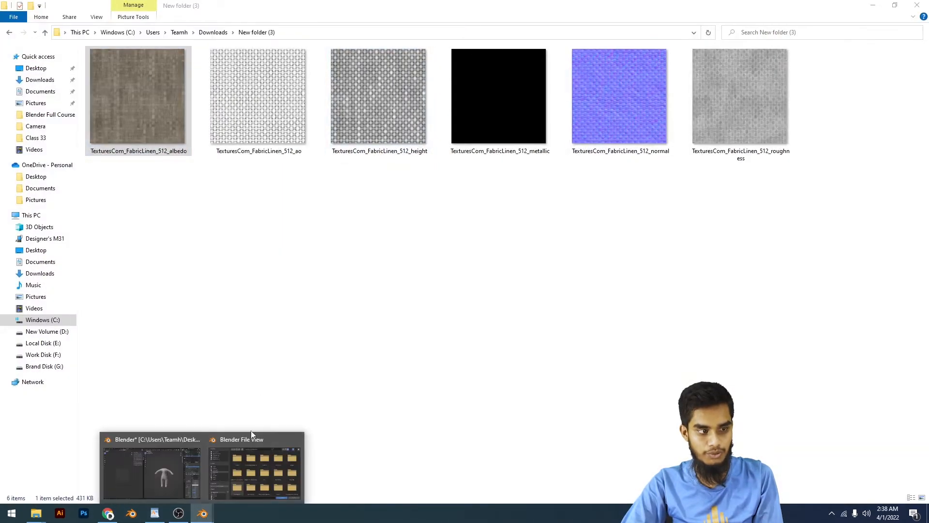
left_click(257, 472)
left_click(494, 127)
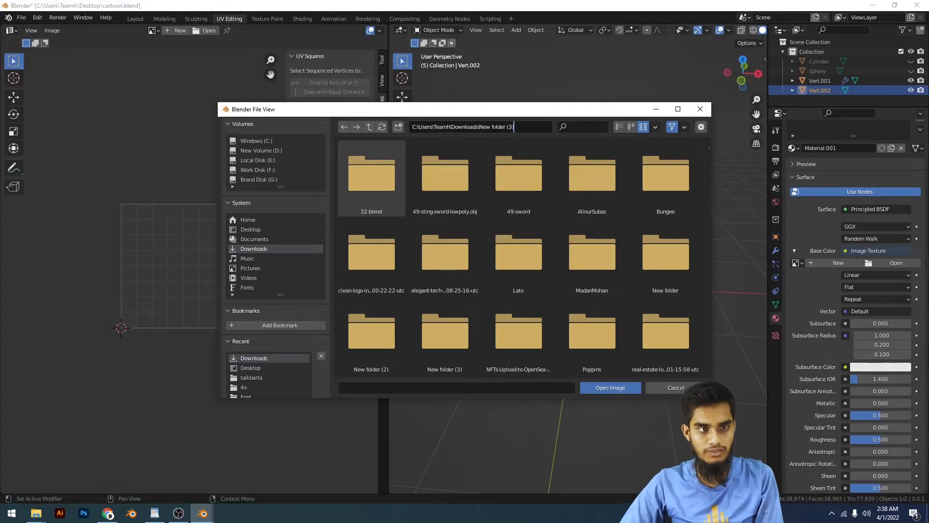
key("Return")
left_click(382, 186)
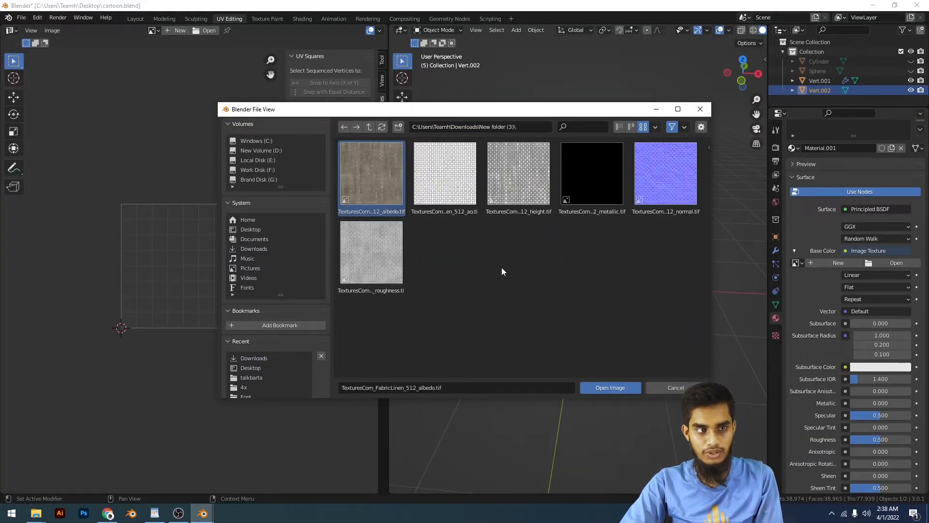
left_click(631, 386)
Switch the viewport to Material Preview and examine the linen texture on the body from several sides
mouse_move(614, 285)
middle_mouse_down()
mouse_move(620, 221)
mouse_move(680, 213)
middle_mouse_up()
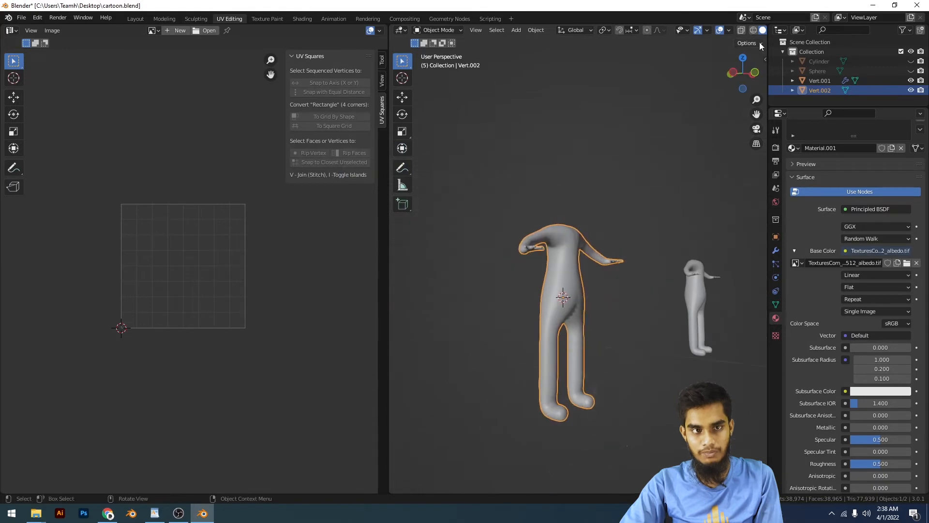
scroll(740, 34, "down", 2)
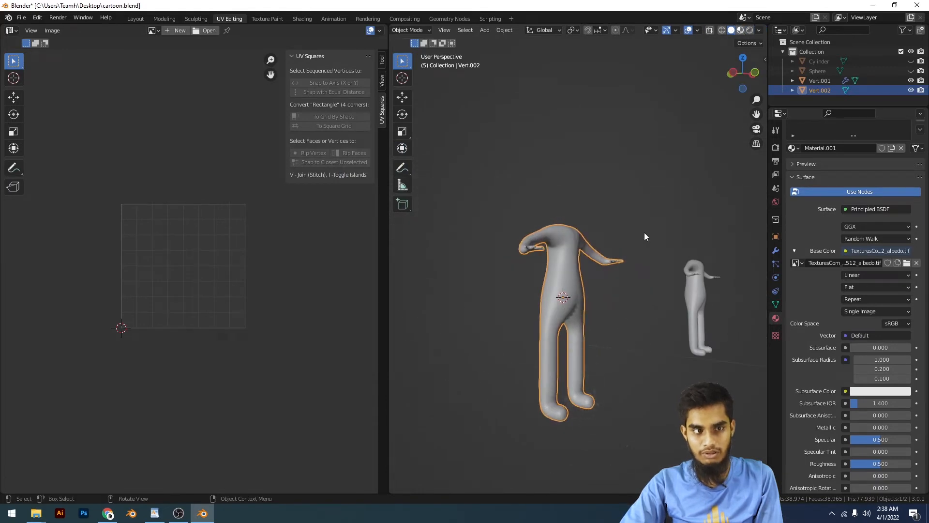
scroll(644, 233, "up", 4)
mouse_move(644, 233)
middle_mouse_down()
mouse_move(585, 213)
mouse_move(518, 219)
middle_mouse_up()
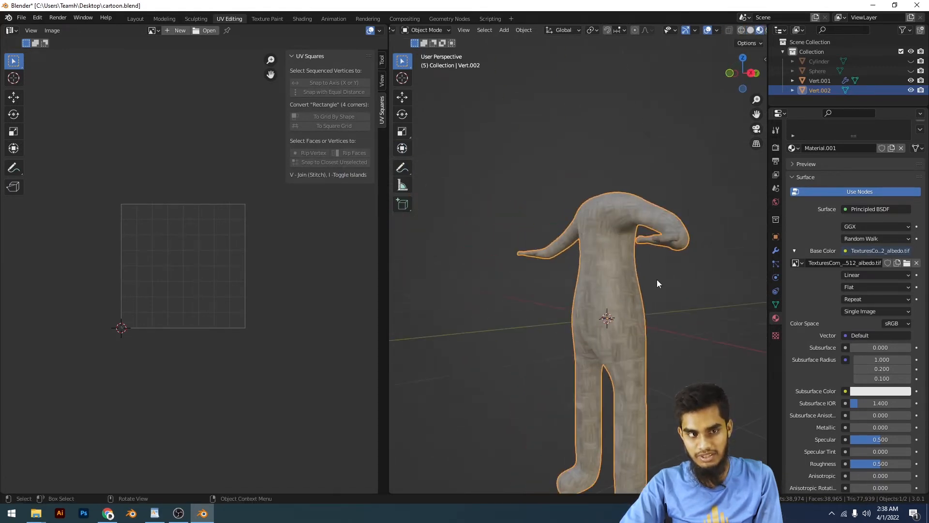
scroll(644, 273, "up", 3)
middle_click_drag(632, 266, 585, 162)
scroll(648, 205, "down", 4)
scroll(643, 179, "up", 5)
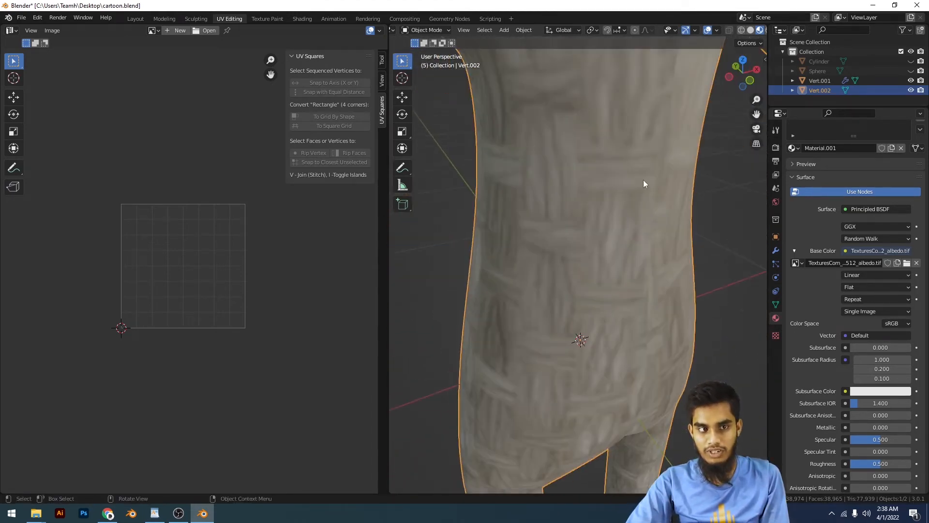
scroll(643, 179, "down", 4)
scroll(614, 200, "up", 3)
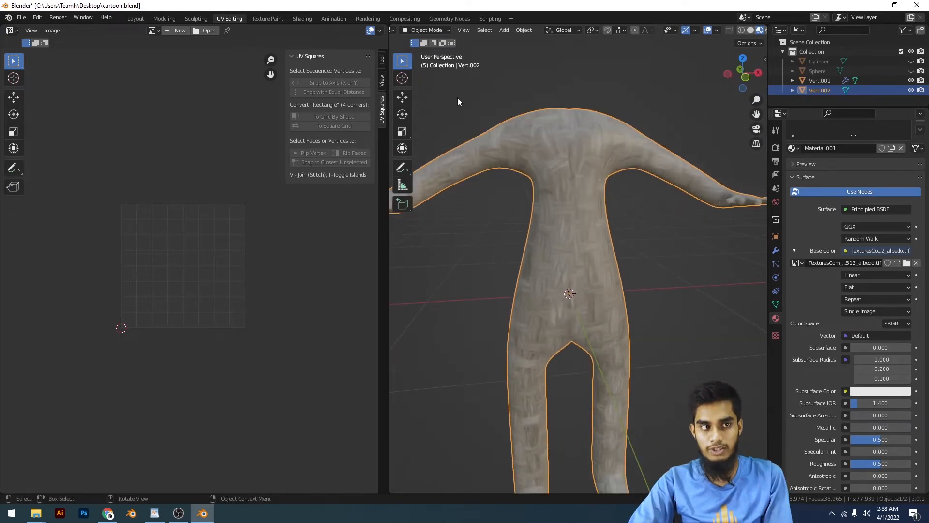
Enter Edit Mode with the whole body mesh selected and display its UV layout over the linen albedo image
left_click(158, 30)
left_click(188, 56)
key("a")
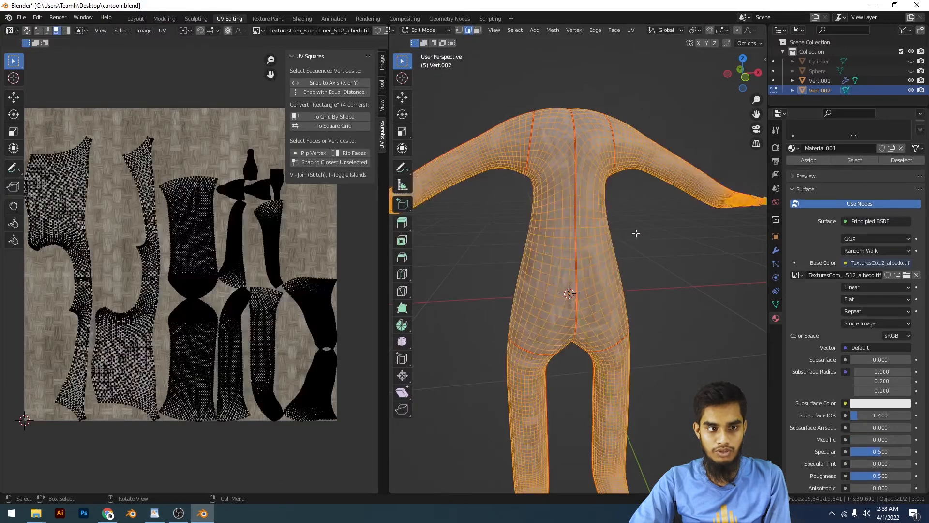
scroll(224, 270, "down", 4)
scroll(274, 238, "up", 10)
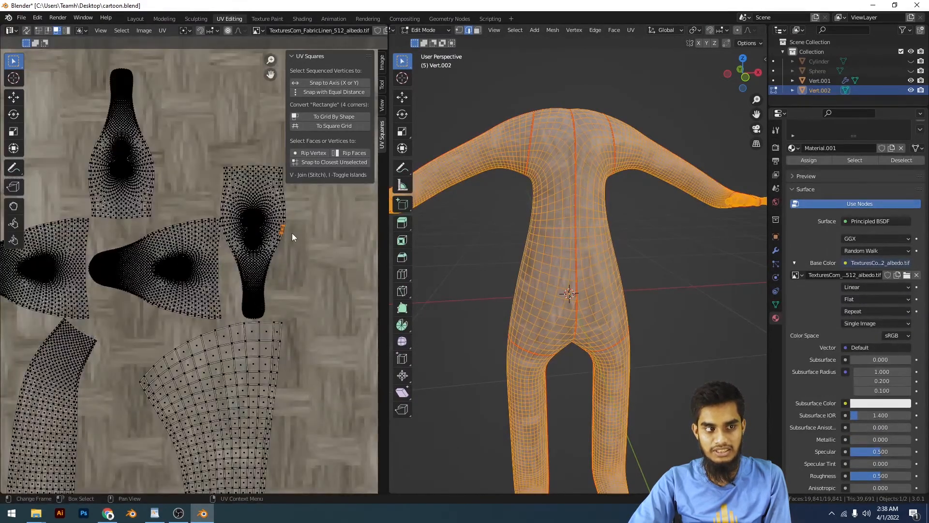
Select one small bottle-shaped UV island, then deselect and reselect the whole body mesh in the viewport
key("l")
scroll(283, 239, "down", 5)
middle_click_drag(605, 218, 687, 270)
scroll(614, 316, "up", 4)
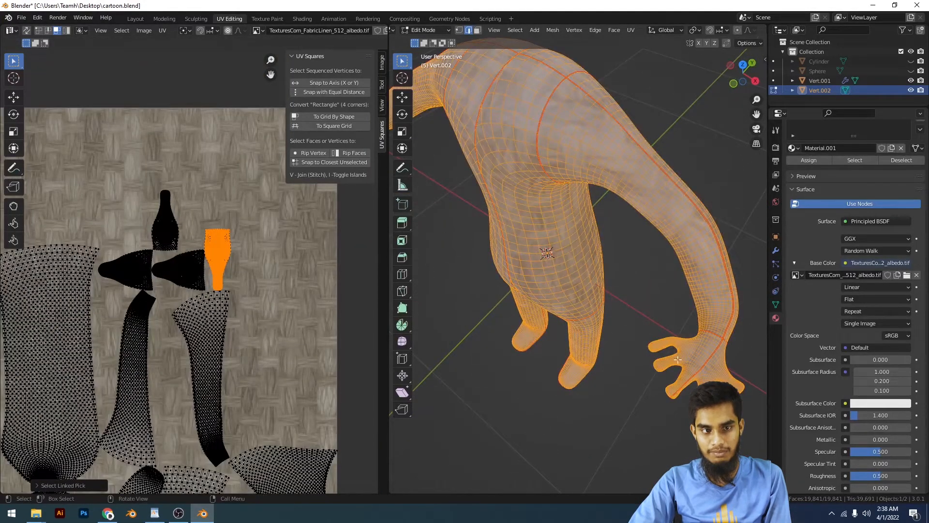
key("alt+a")
key("a")
key("alt+a")
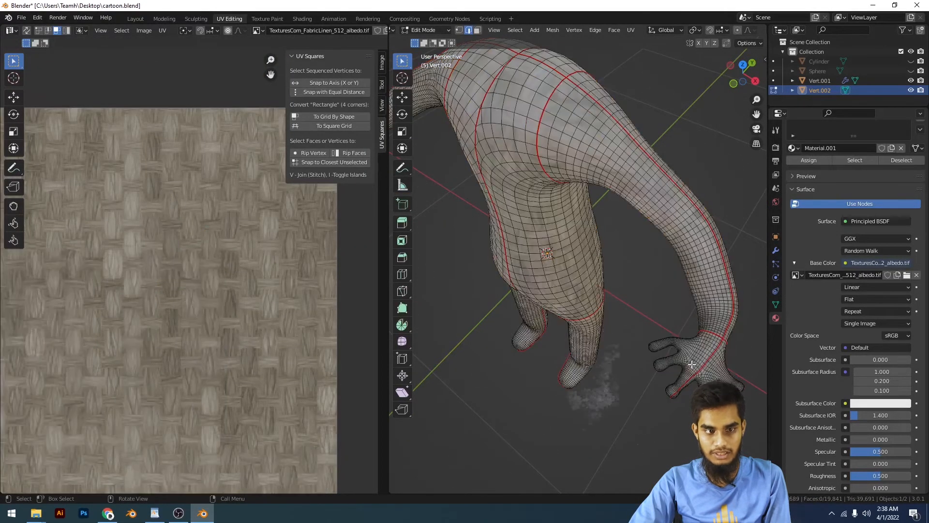
key("a")
Try rotating the selected bottle-shaped UV island over the linen image
scroll(263, 278, "up", 5)
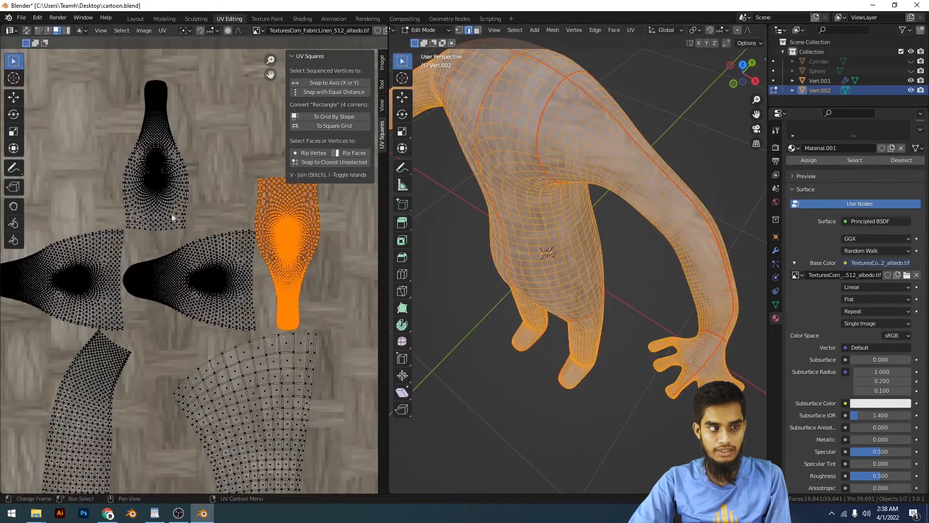
key("r")
scroll(236, 260, "down", 5)
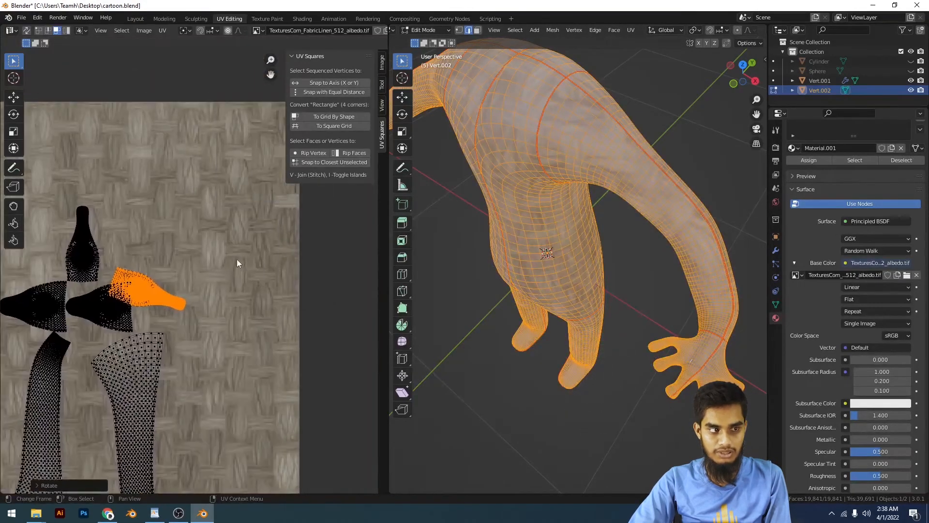
right_click(237, 259)
scroll(258, 278, "down", 2)
scroll(243, 278, "up", 4)
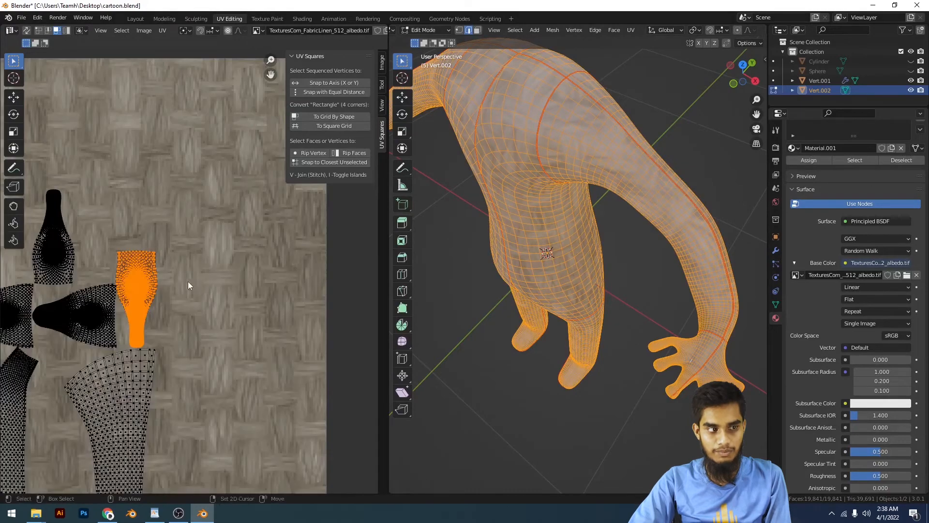
Move the bottle-shaped UV island slightly away from its neighbours and try rotating it again
middle_click_drag(187, 280, 305, 272)
key("g")
left_click(324, 260)
key("r")
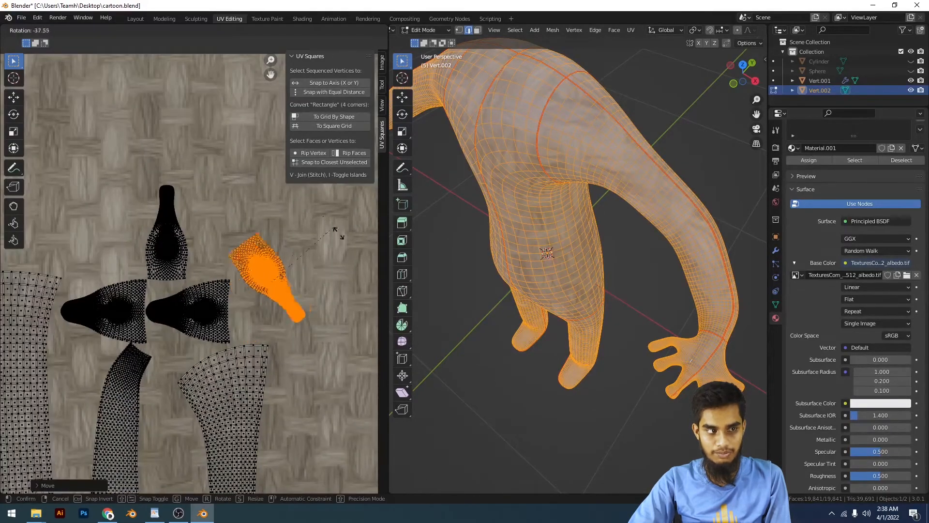
right_click(330, 271)
left_click(316, 280)
Select all UV islands, then return to Object Mode and view the textured body
scroll(314, 262, "down", 6)
key("a")
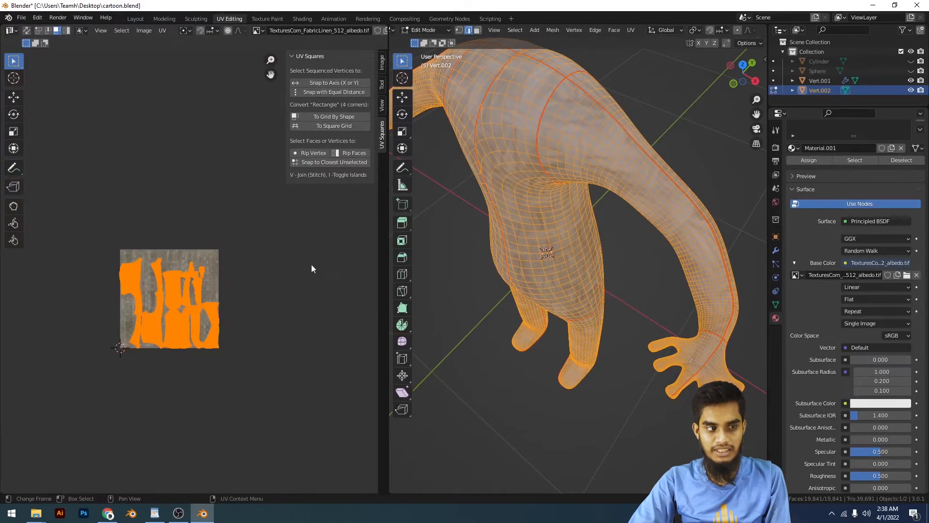
scroll(650, 269, "up", 3)
left_click(650, 269)
scroll(651, 269, "down", 5)
key("Tab")
scroll(618, 293, "up", 2)
middle_click_drag(618, 292, 657, 238)
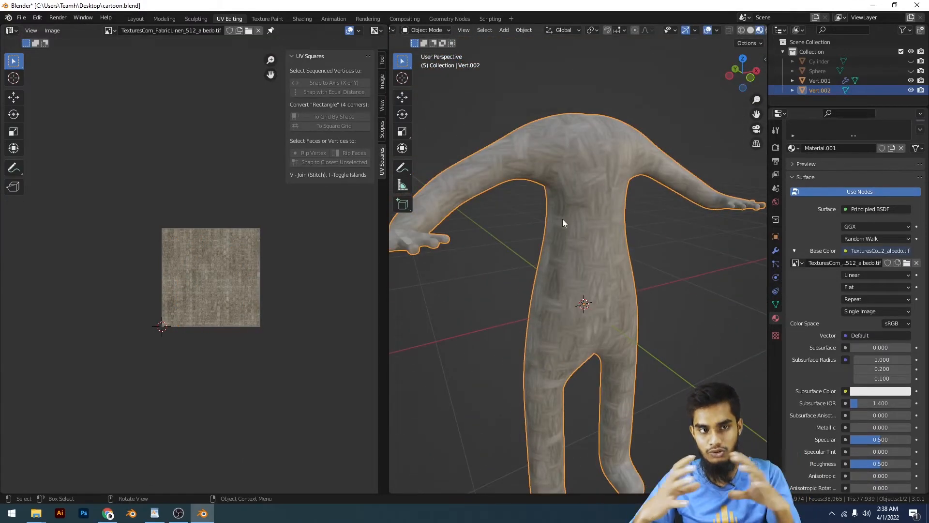
Switch to the Shading workspace, then search the add-ons preferences for "node" to check that Node Wrangler is enabled
left_click(302, 18)
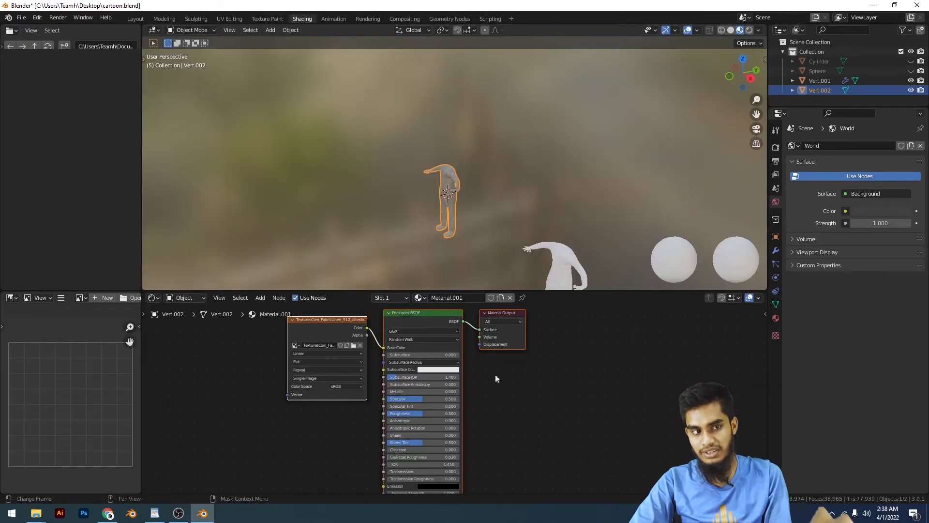
scroll(432, 395, "up", 2)
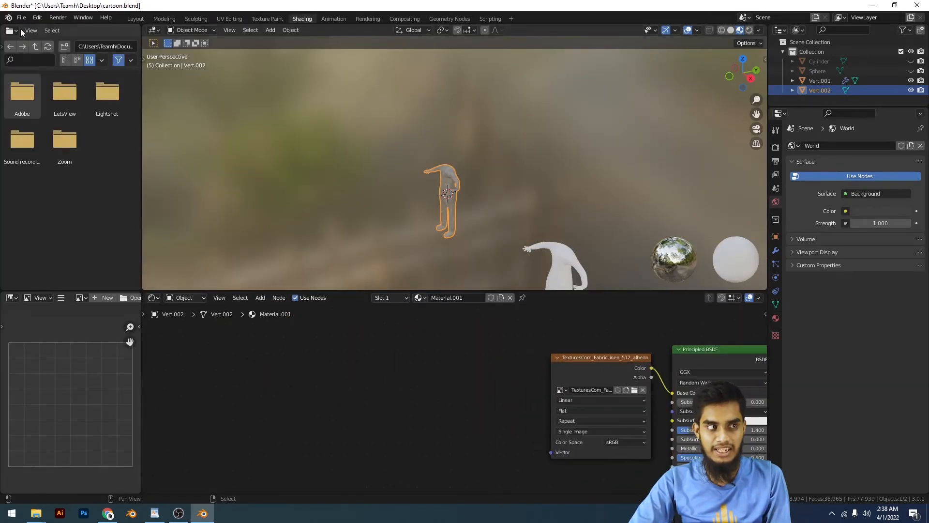
left_click(57, 17)
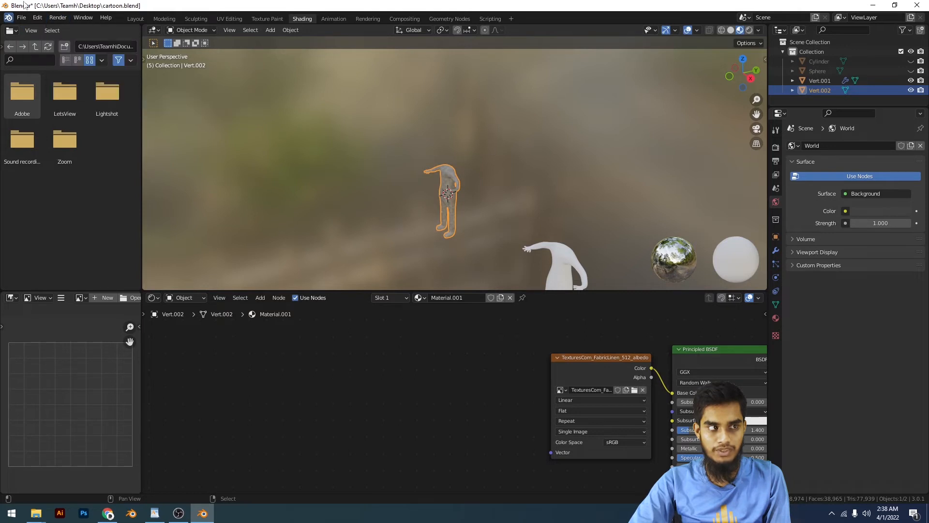
left_click(37, 17)
left_click(61, 156)
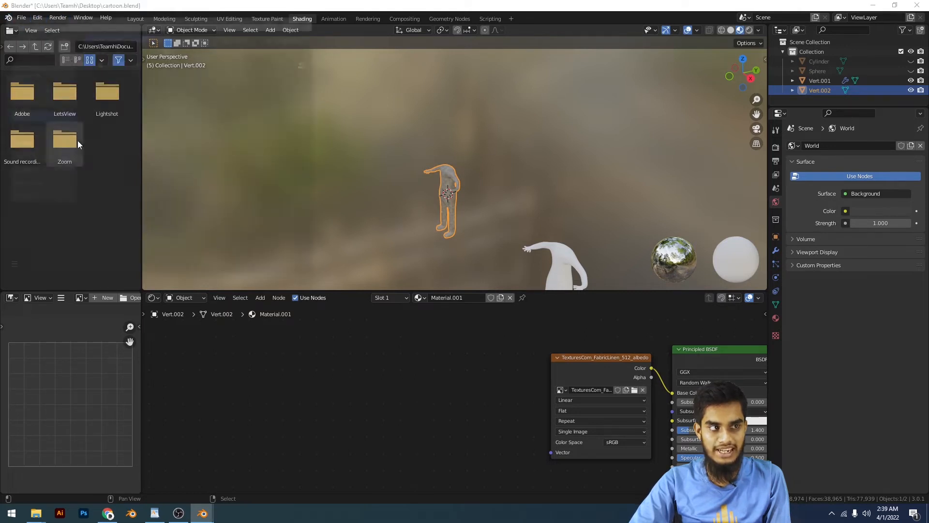
left_click(309, 48)
left_click(297, 47)
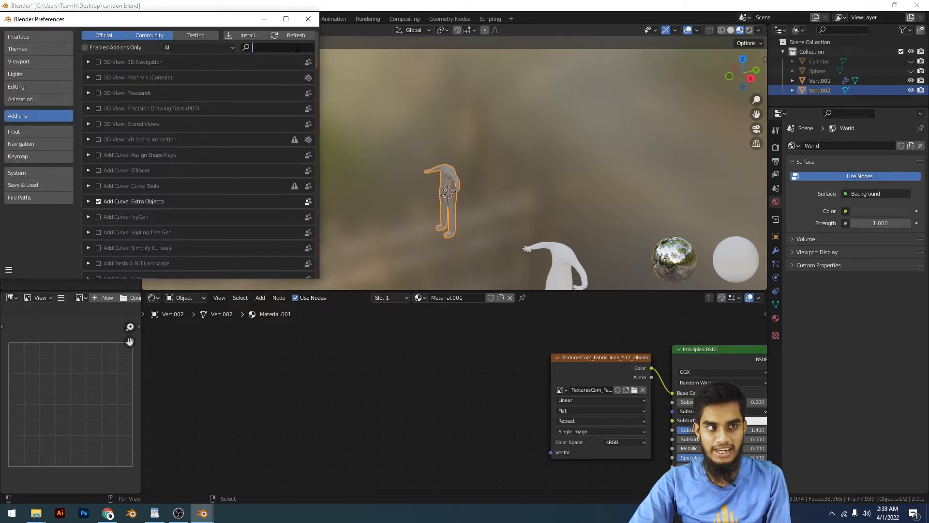
type("node")
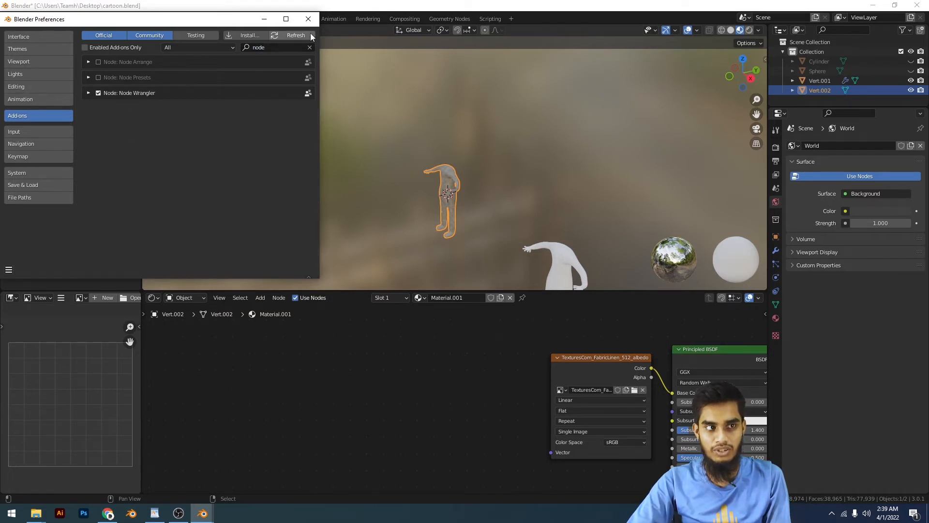
left_click(308, 19)
Examine the linen texture on the body in the Shading workspace's material preview from several angles and distances
scroll(437, 141, "up", 4)
scroll(395, 196, "down", 5)
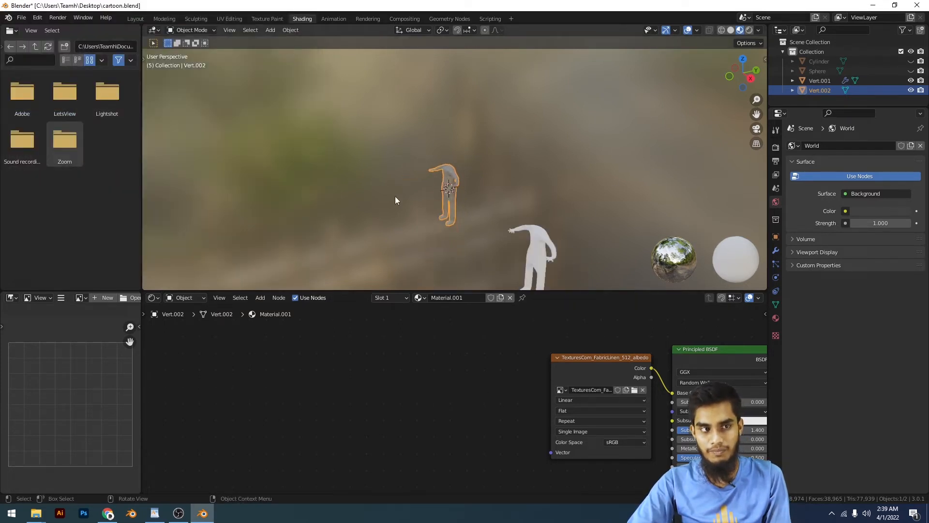
scroll(501, 200, "up", 7)
middle_click_drag(395, 196, 602, 143)
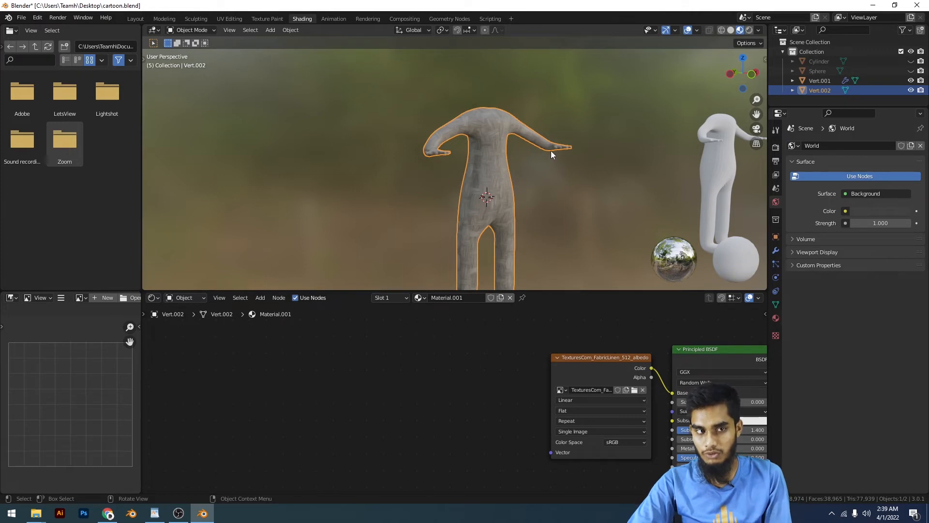
scroll(552, 152, "up", 4)
scroll(417, 201, "down", 7)
scroll(518, 187, "up", 2)
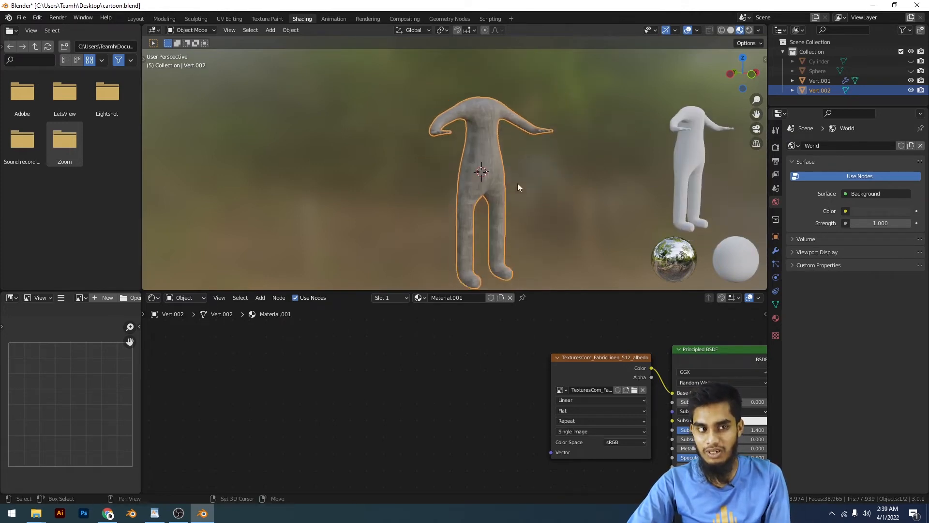
mouse_move(518, 183)
middle_mouse_down()
mouse_move(564, 114)
mouse_move(546, 99)
mouse_move(439, 164)
mouse_move(516, 171)
middle_mouse_up()
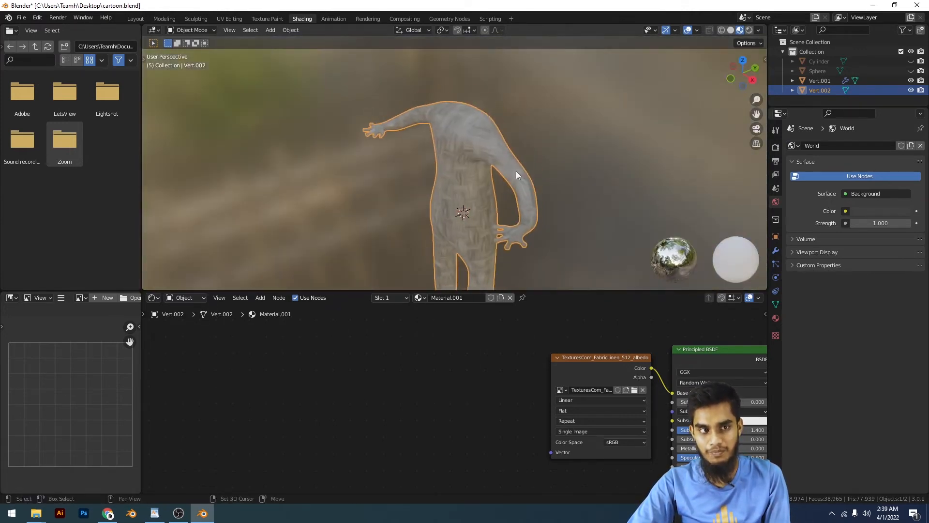
Add Texture Coordinate and Mapping nodes to the albedo Image Texture with Node Wrangler, and space them away from the texture node
key("ctrl+t")
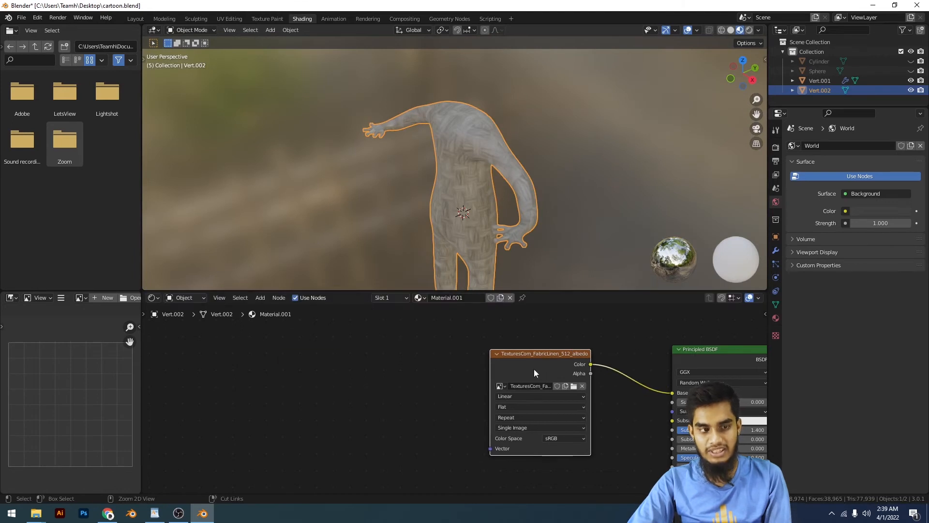
key("ctrl+z")
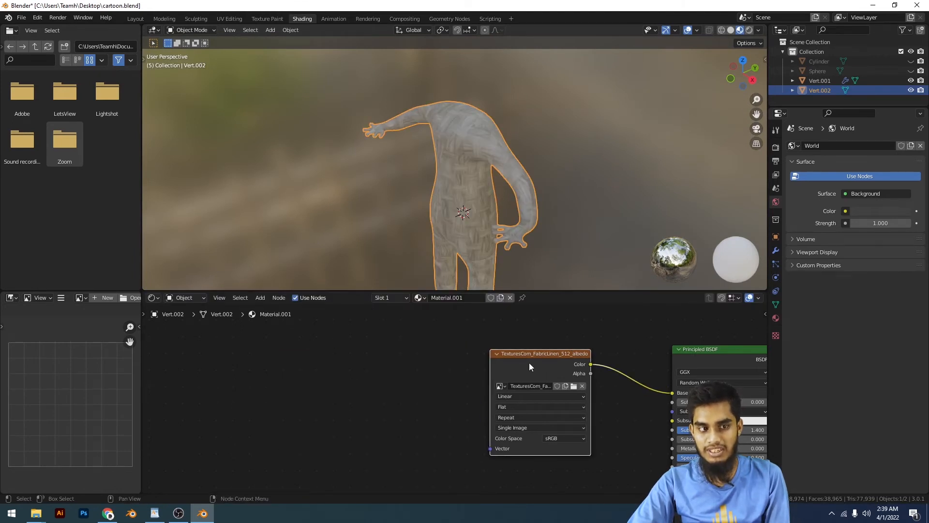
left_click_drag(513, 352, 550, 350)
key("ctrl+t")
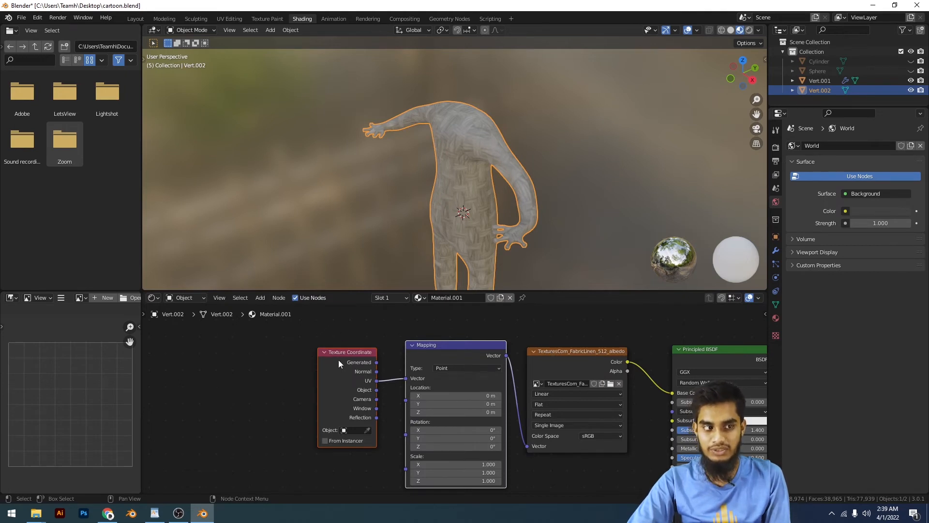
left_click_drag(338, 360, 276, 355)
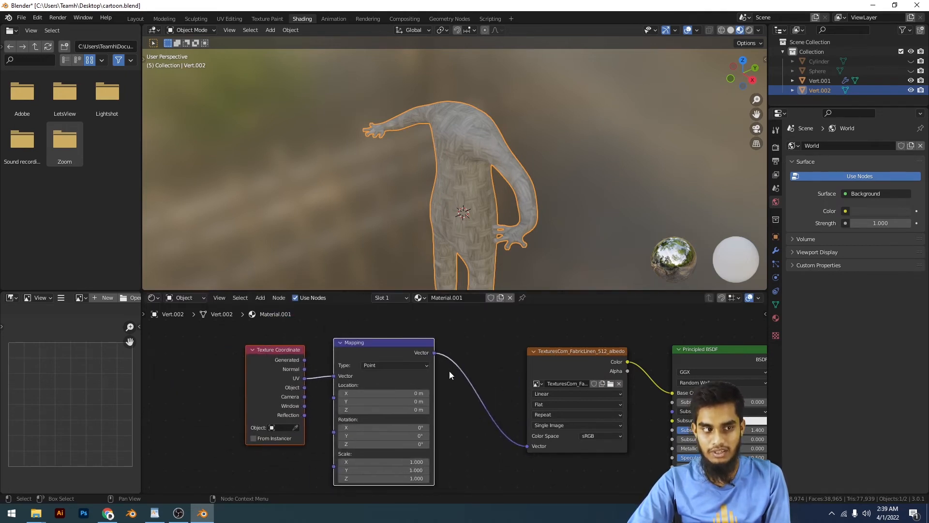
Try a scale of 9.5 on all three axes of the Mapping node, then undo the change
left_click(461, 409)
middle_click_drag(461, 410, 483, 367)
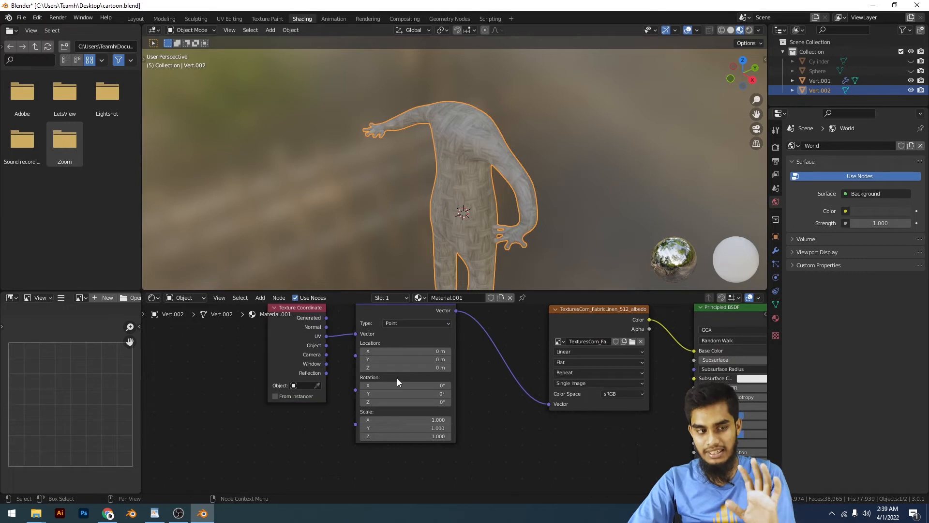
scroll(428, 450, "up", 2)
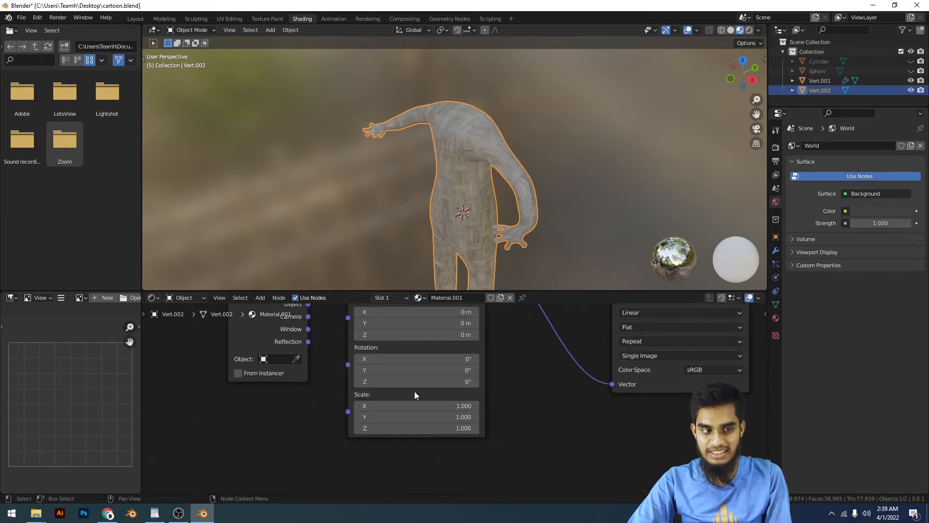
left_click_drag(415, 406, 464, 428)
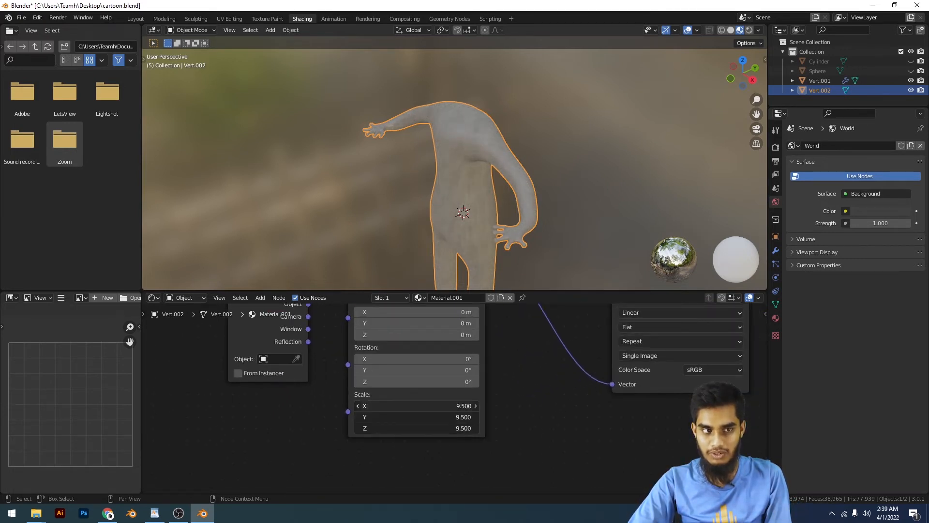
scroll(588, 63, "up", 6)
key("ctrl+z")
Set the Mapping node's X, Y and Z scale to 43.9
middle_click_drag(522, 137, 548, 151)
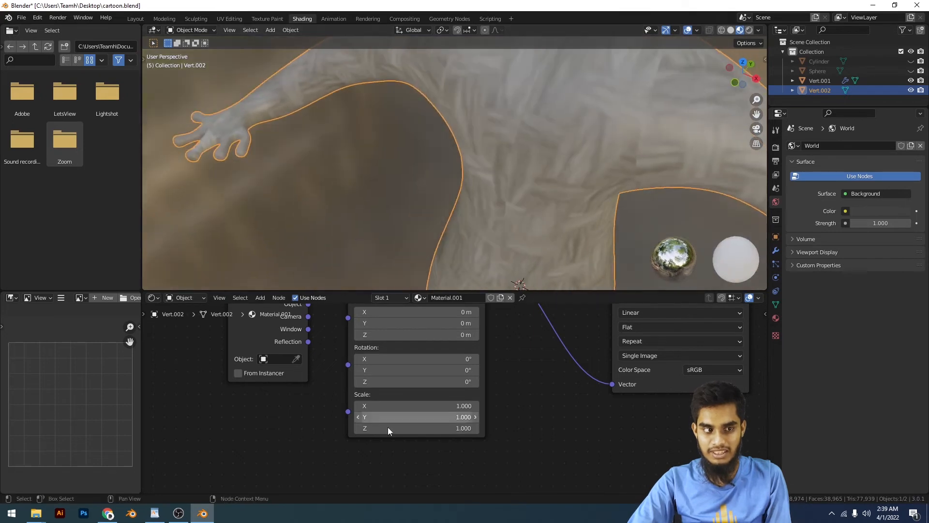
left_click_drag(426, 405, 561, 429)
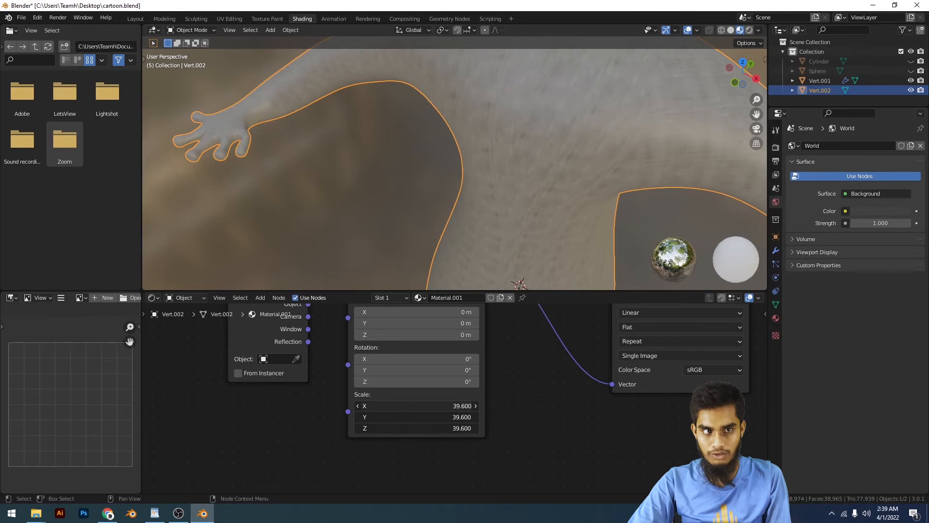
scroll(521, 132, "down", 5)
Examine the linen weave on the body's torso, back and arms from several angles and distances
left_click(577, 103)
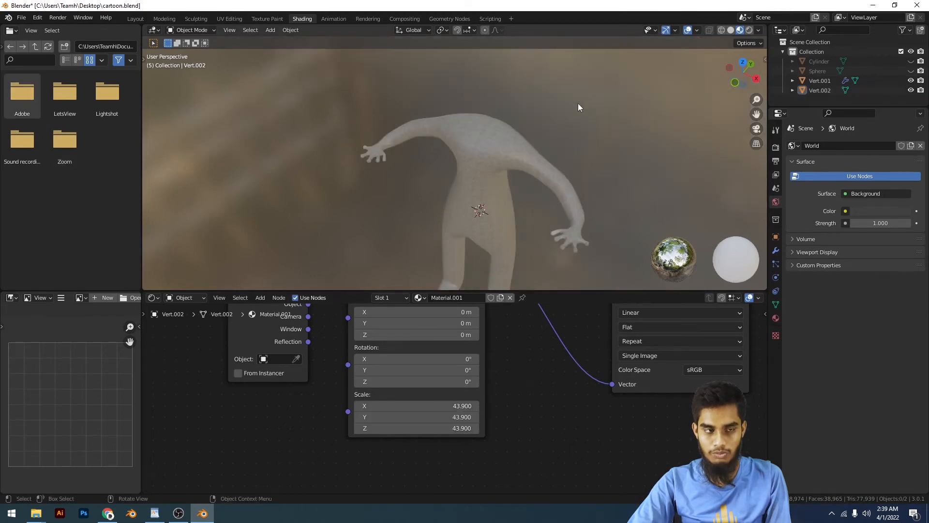
middle_click_drag(578, 103, 605, 78)
scroll(600, 164, "up", 5)
scroll(585, 174, "up", 2)
middle_click_drag(584, 176, 527, 138)
left_click(473, 170)
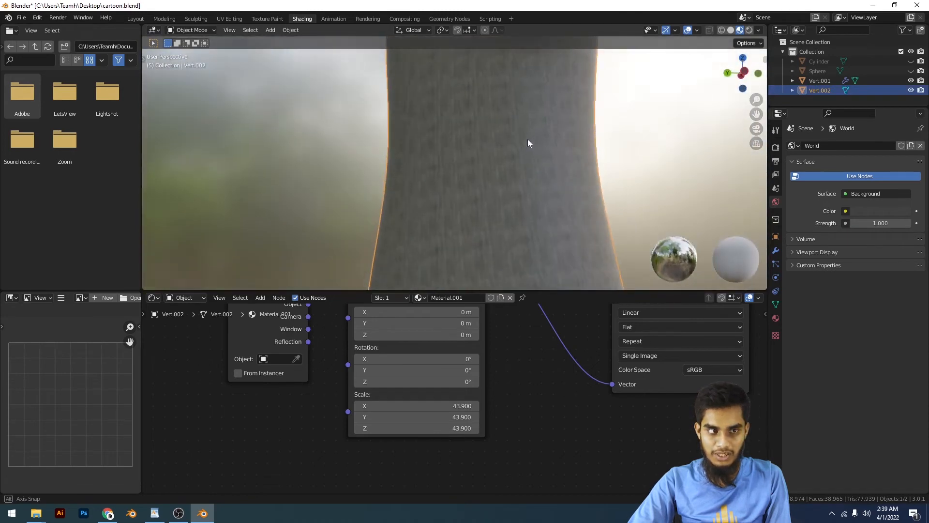
scroll(532, 143, "down", 5)
left_click(571, 170)
middle_click_drag(571, 170, 480, 181)
scroll(707, 138, "up", 3)
left_click(475, 181)
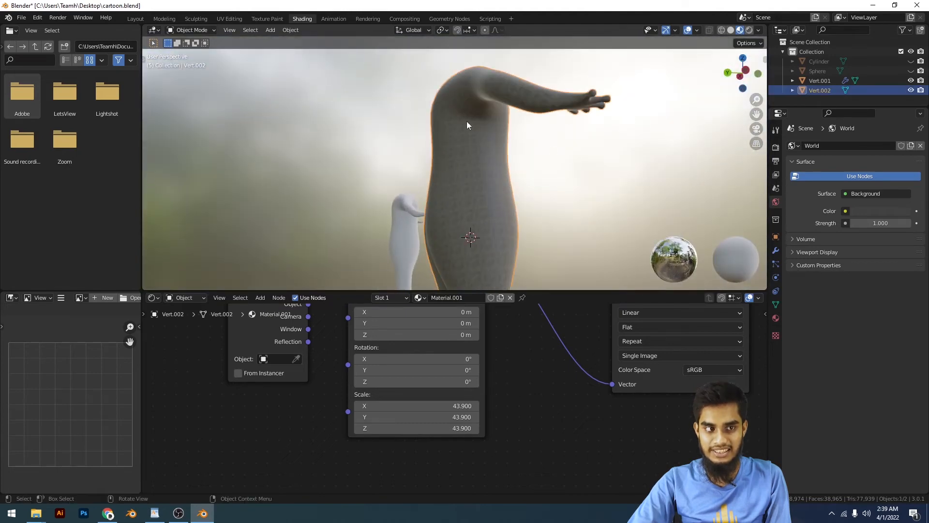
middle_click_drag(467, 121, 504, 150)
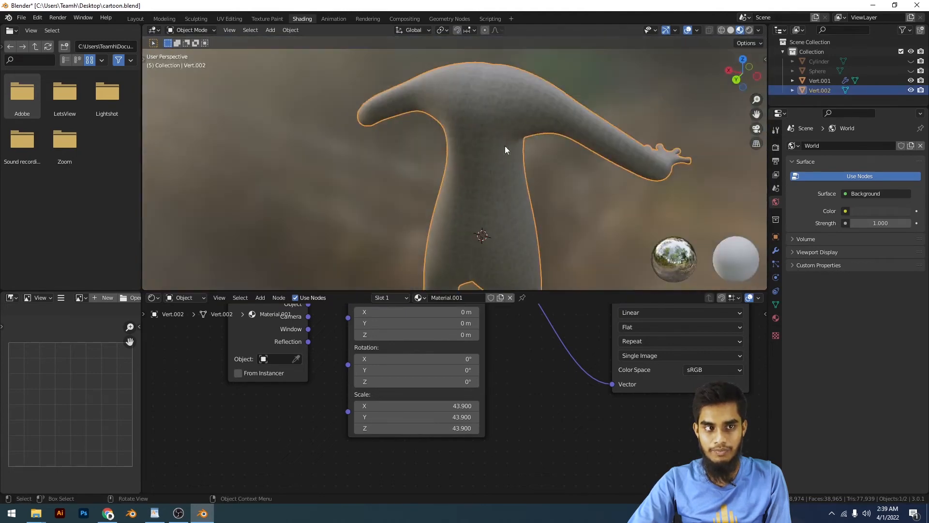
Switch to the UV Editing workspace and select all faces of the body mesh
left_click(228, 19)
scroll(602, 266, "down", 5)
scroll(601, 266, "up", 2)
middle_click_drag(602, 254, 615, 265)
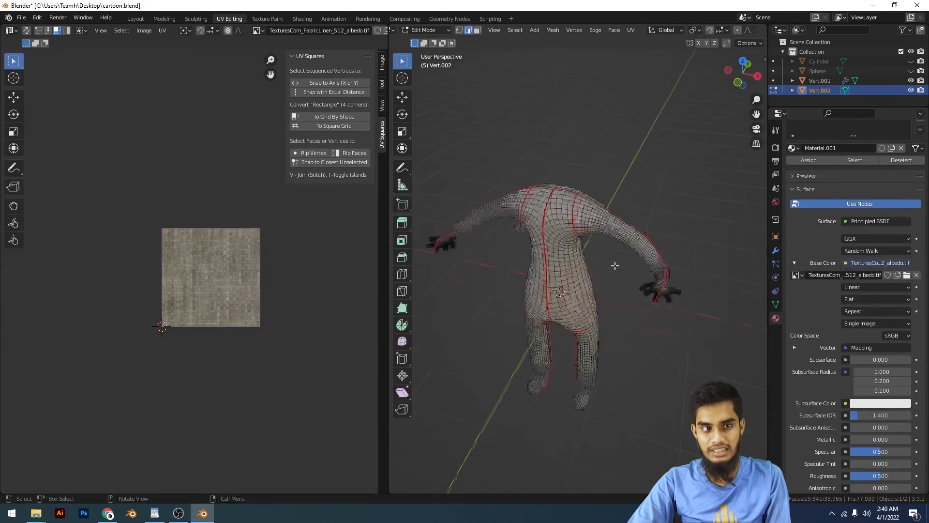
key("a")
key("u")
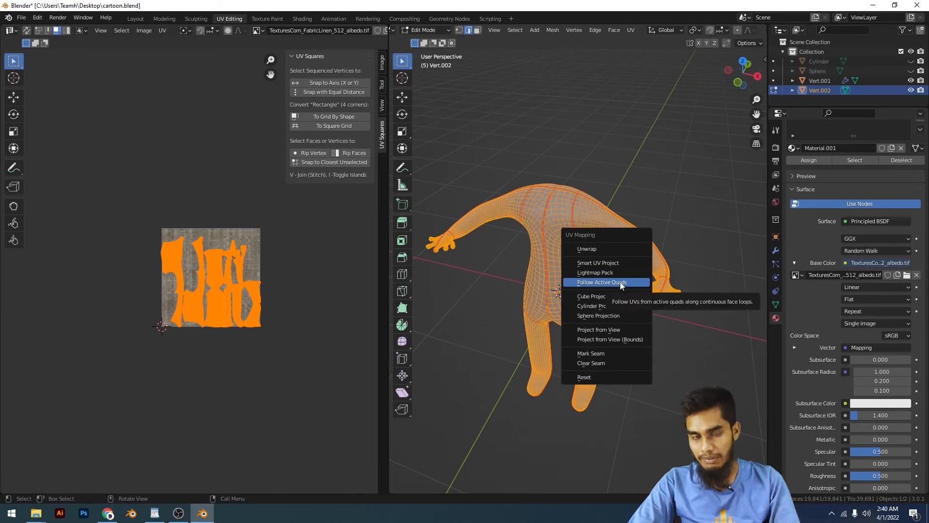
left_click(607, 283)
key("alt+a")
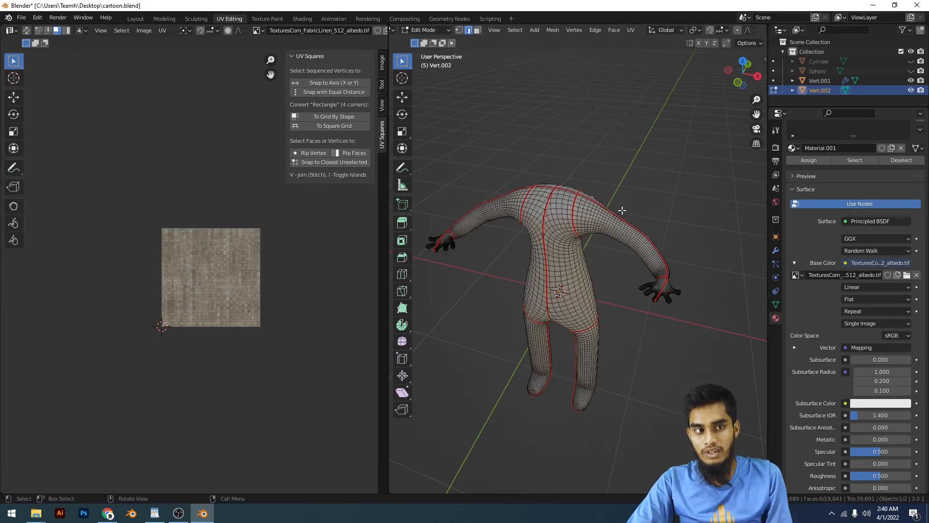
key("a")
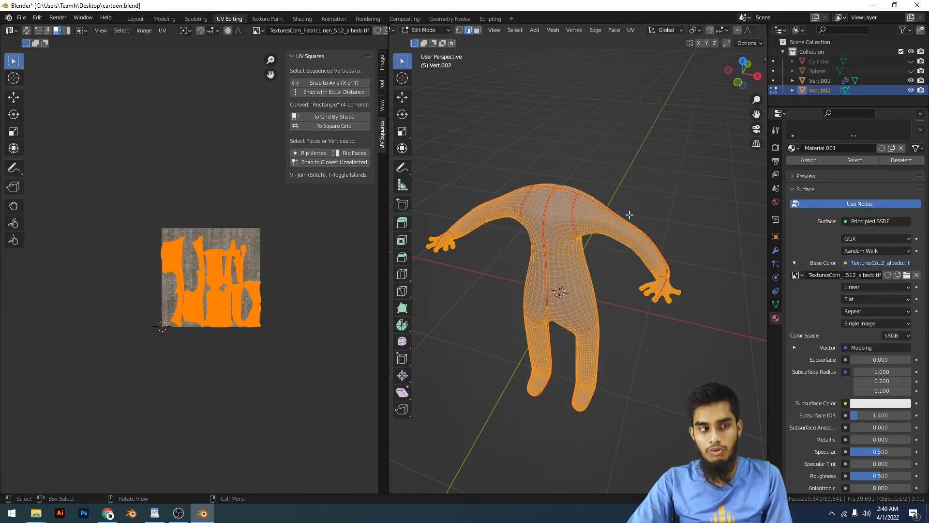
Apply Smart UV Project to the whole body with a 66° angle limit and zero island margin
scroll(620, 298, "up", 3)
scroll(619, 299, "down", 3)
middle_click_drag(619, 264, 645, 238)
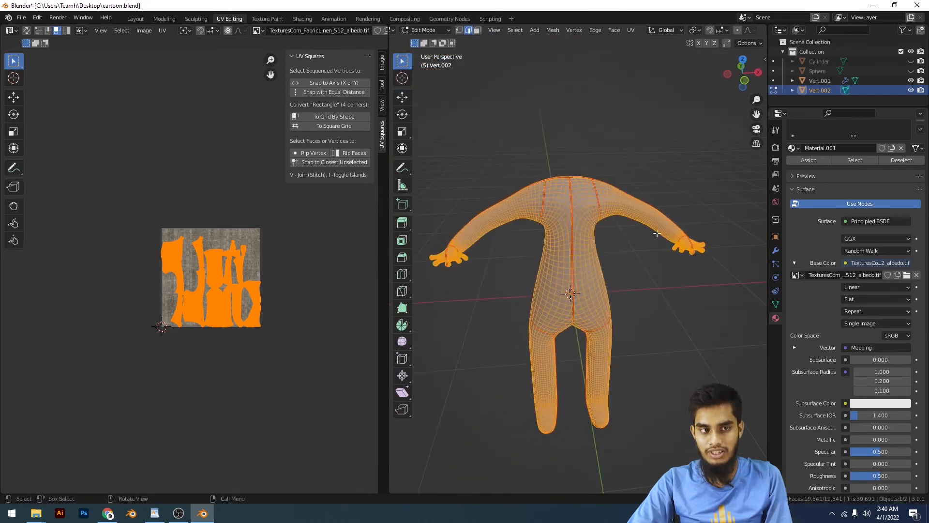
scroll(647, 239, "up", 2)
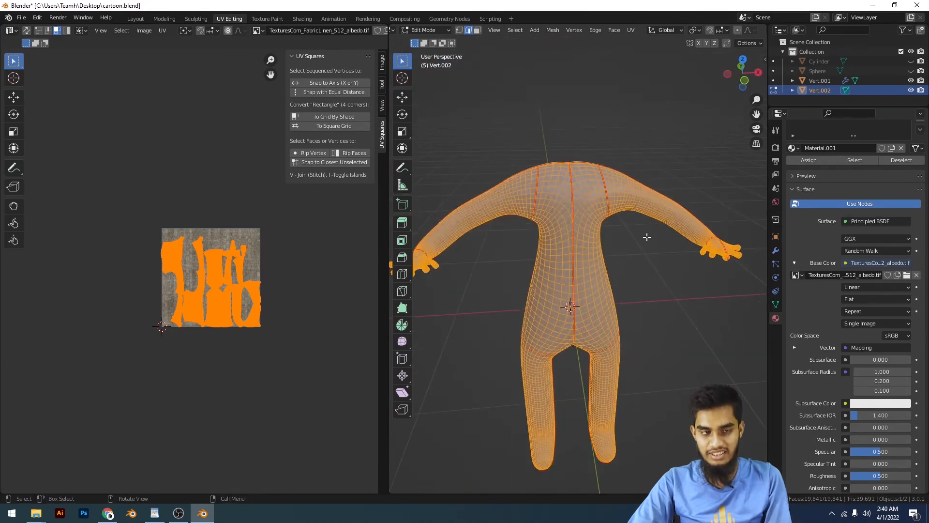
key("u")
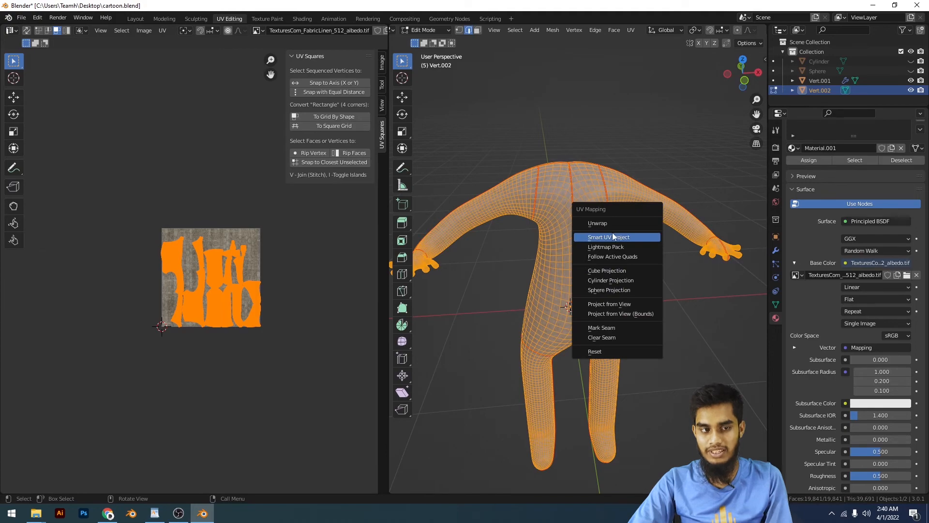
left_click(632, 237)
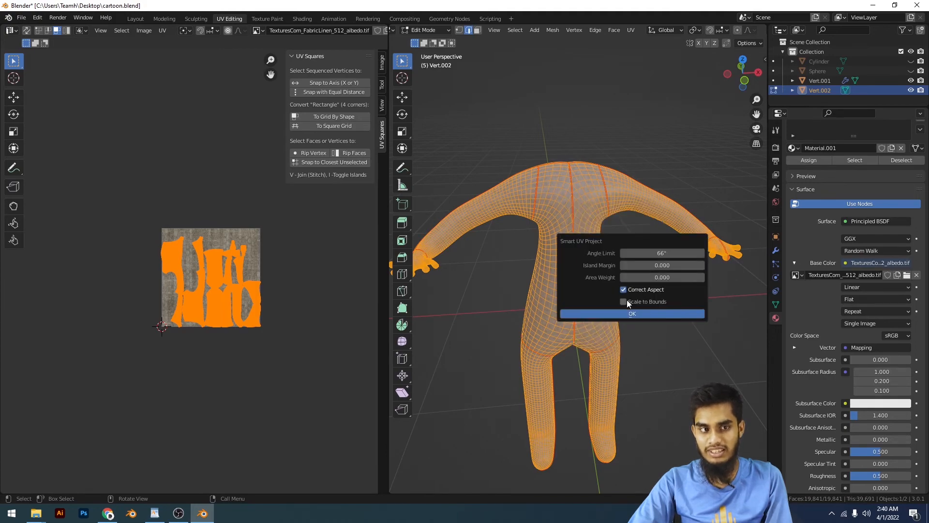
left_click(626, 313)
scroll(290, 310, "up", 6)
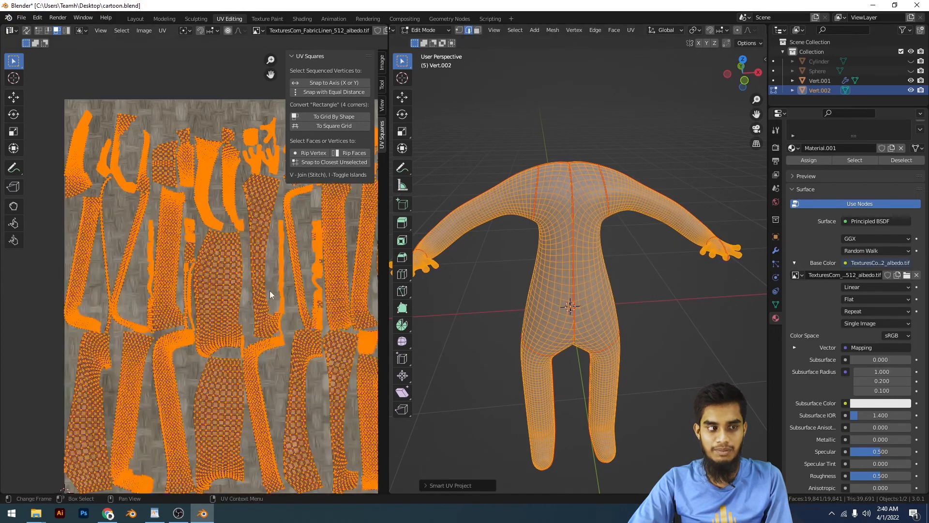
left_click(258, 264)
Return to Object Mode and examine the linen texture on the body up close and from a distance
key("Tab")
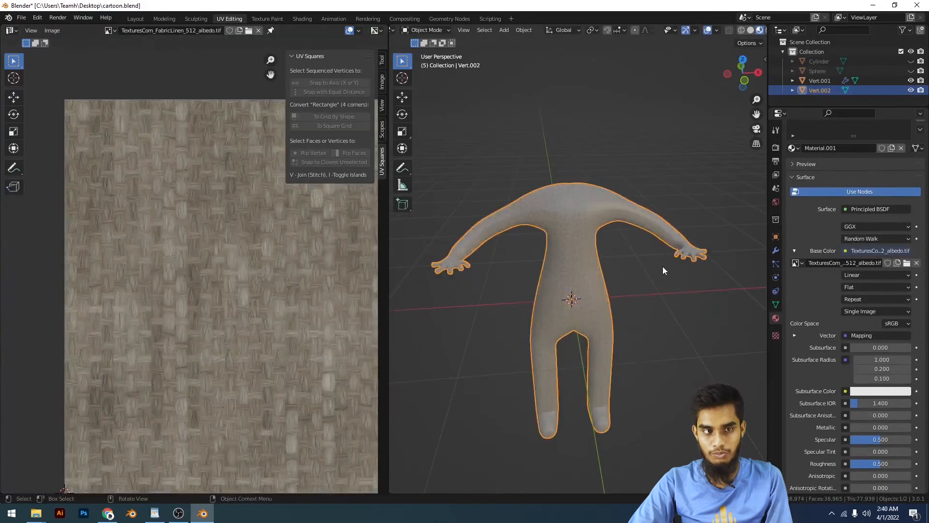
middle_click_drag(663, 267, 698, 228)
scroll(628, 283, "up", 5)
scroll(673, 251, "down", 5)
scroll(678, 257, "up", 4)
scroll(677, 257, "down", 4)
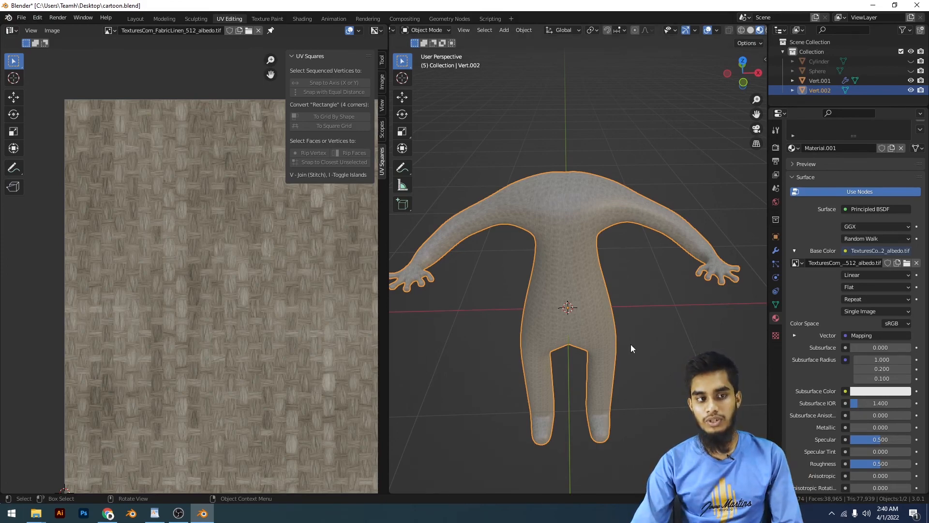
Undo the Smart UV projection in Edit Mode to restore the seam-based UV layout
key("Tab")
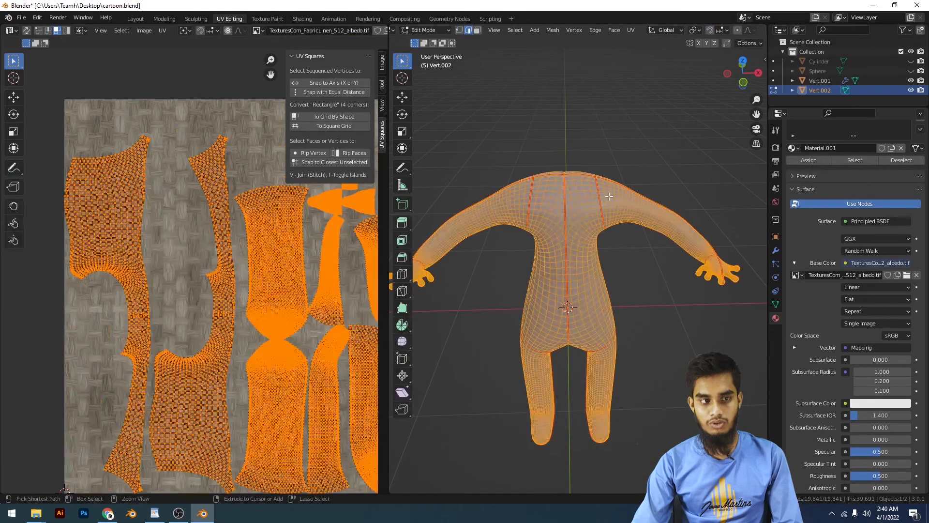
left_click(638, 246)
middle_click_drag(639, 247, 653, 261)
scroll(704, 170, "down", 4)
Alternate between Object Mode and Edit Mode to compare the textured body with its seams
key("Tab")
scroll(653, 289, "up", 6)
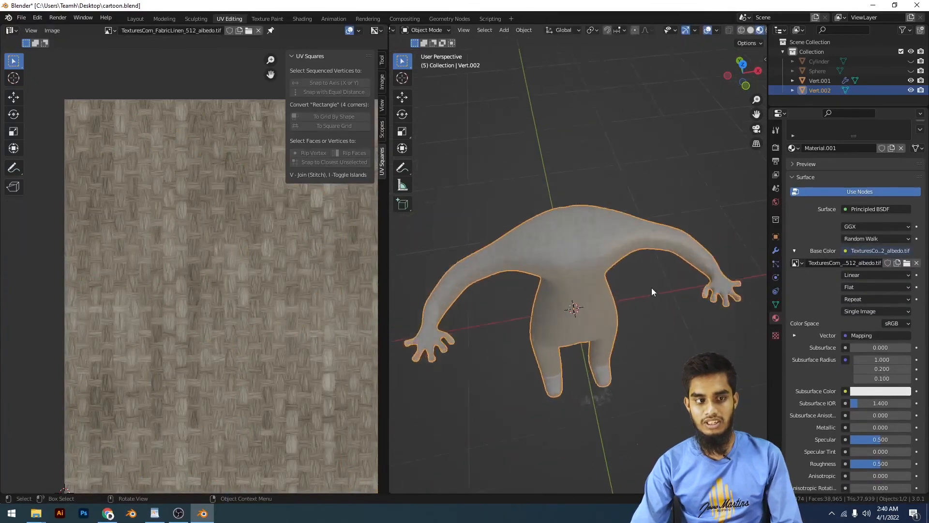
scroll(653, 290, "down", 3)
key("Tab")
scroll(652, 289, "up", 2)
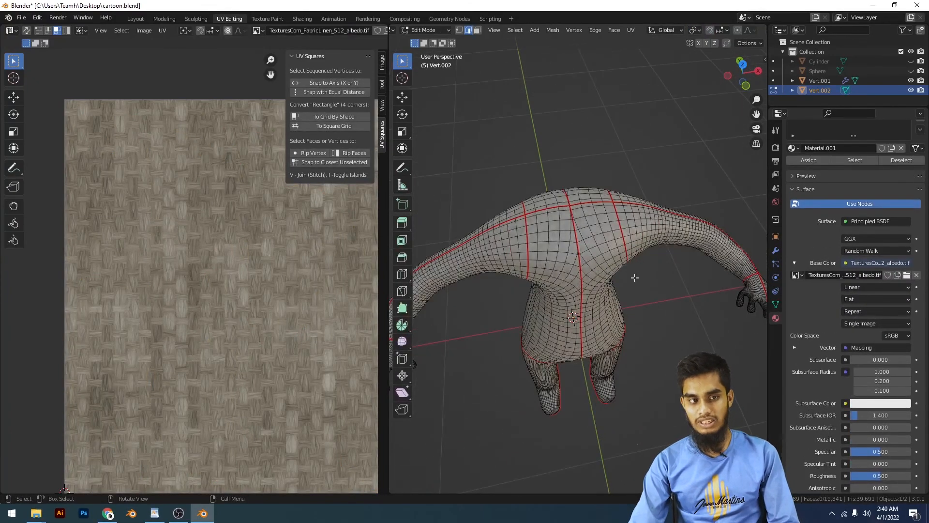
key("a")
scroll(646, 185, "down", 4)
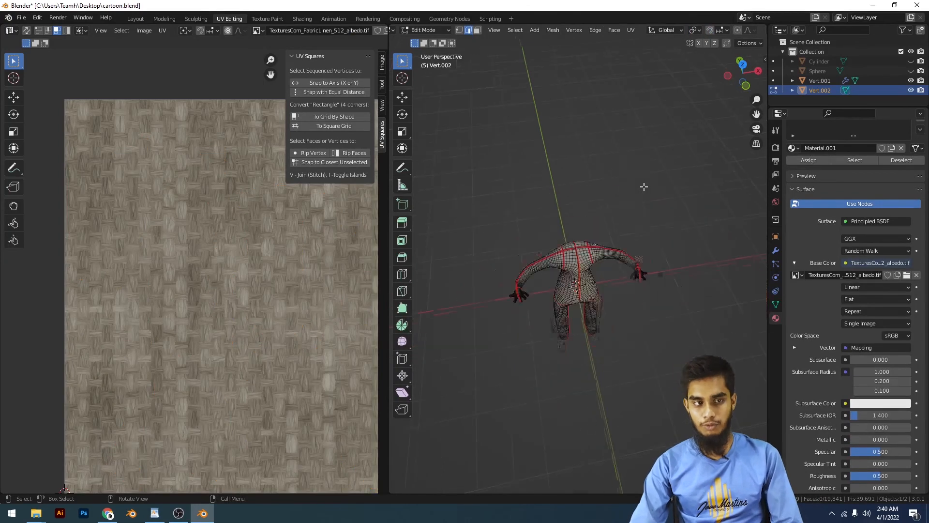
key("Tab")
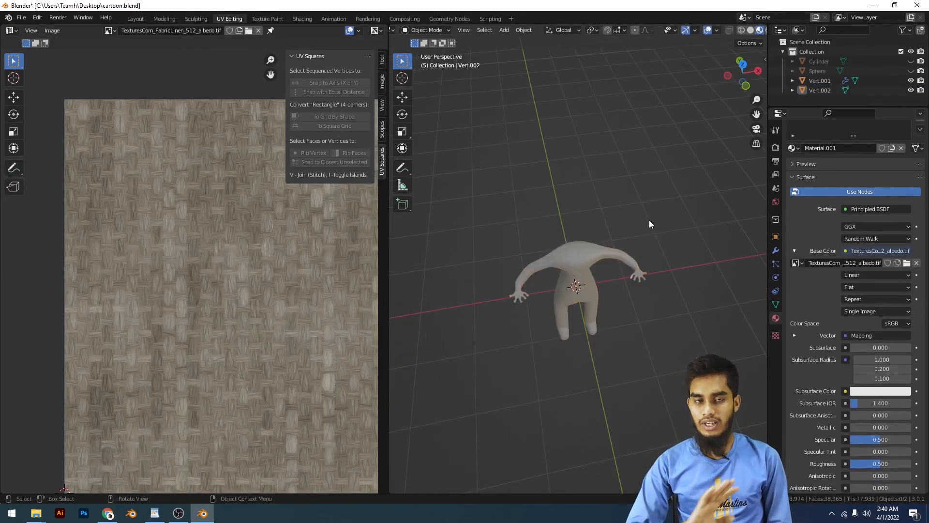